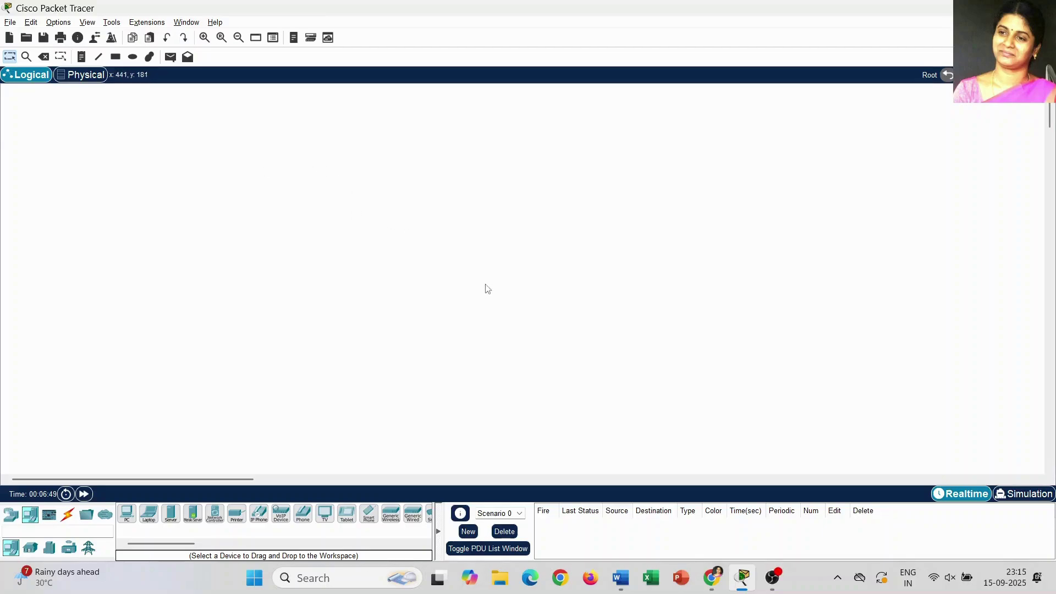
Add a note across the workspace's upper area describing the DNS server task with two domain names and two HTTP servers
left_click(81, 57)
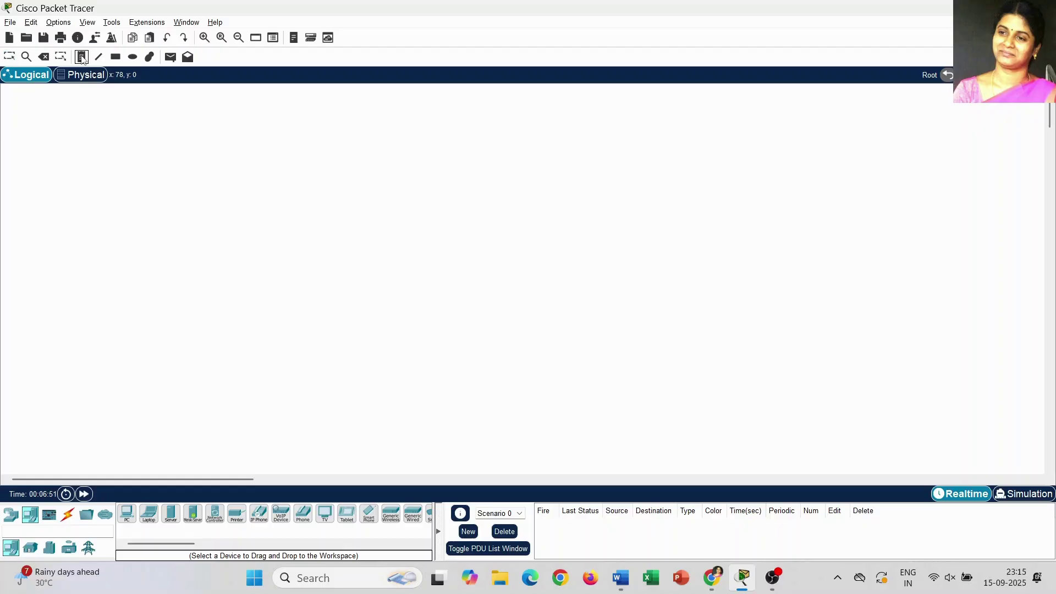
left_click(381, 104)
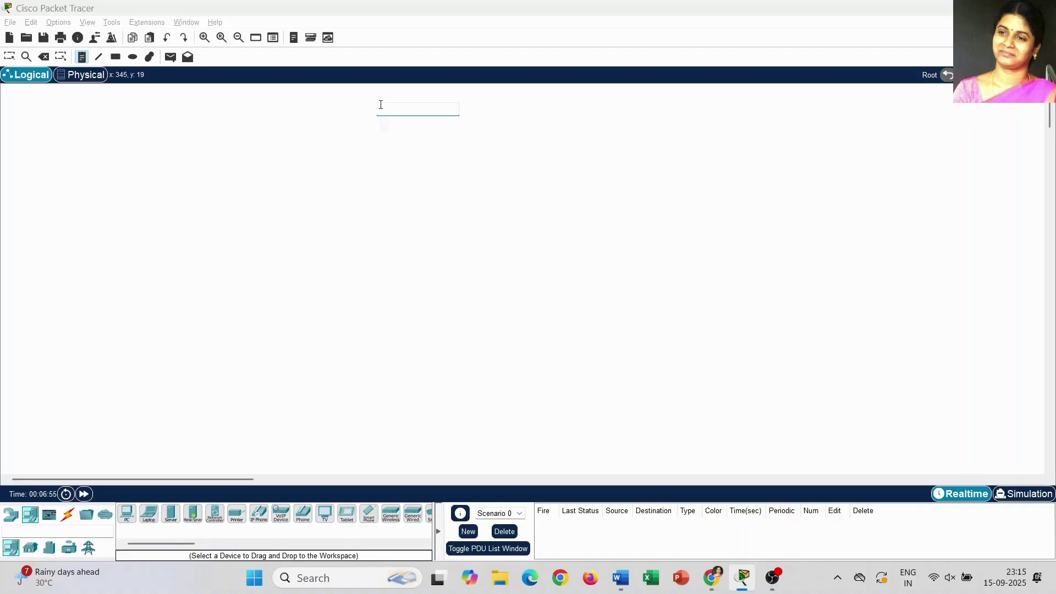
type("Configure DNS server for two domain names with two HTTP servers in the networks and demonstrate the process to access both the servers using name resolution in real time and simulation mode")
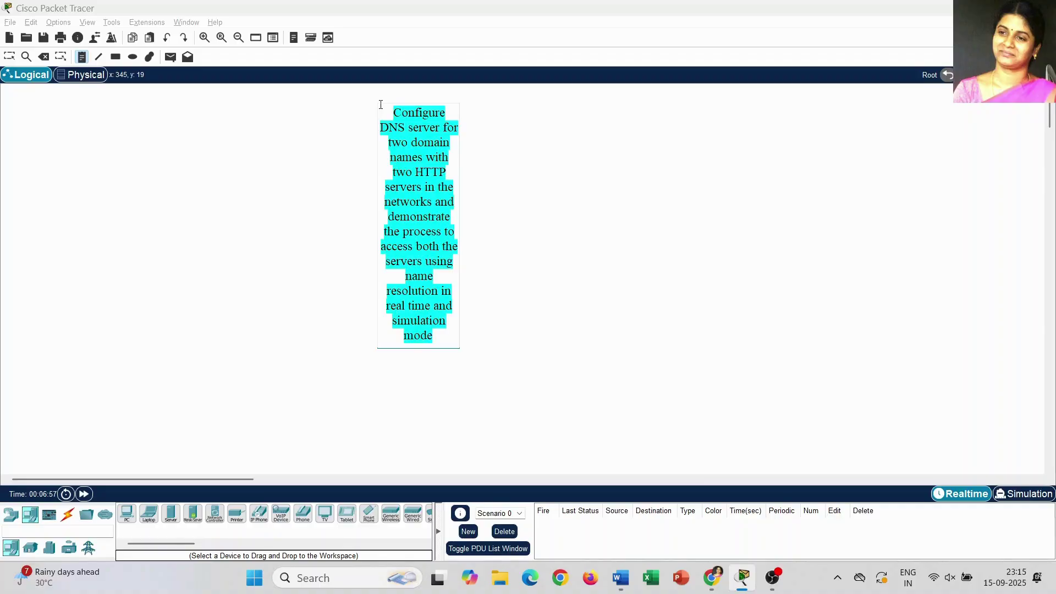
key("Escape")
left_click_drag(470, 118, 202, 109)
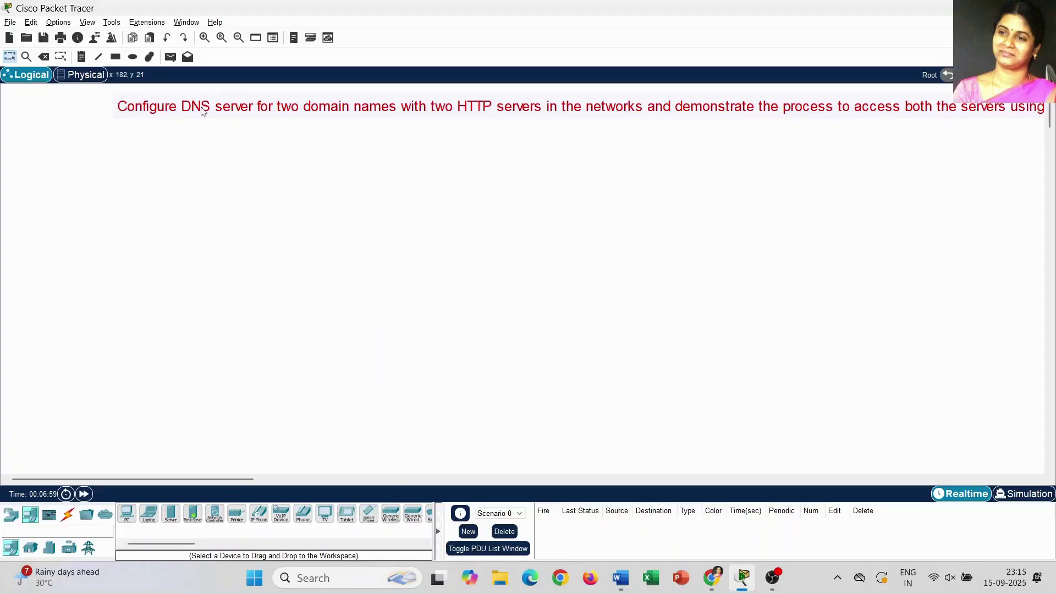
Break the task note into two lines after "demonstrate the" and centre it along the workspace's upper edge
left_click(432, 114)
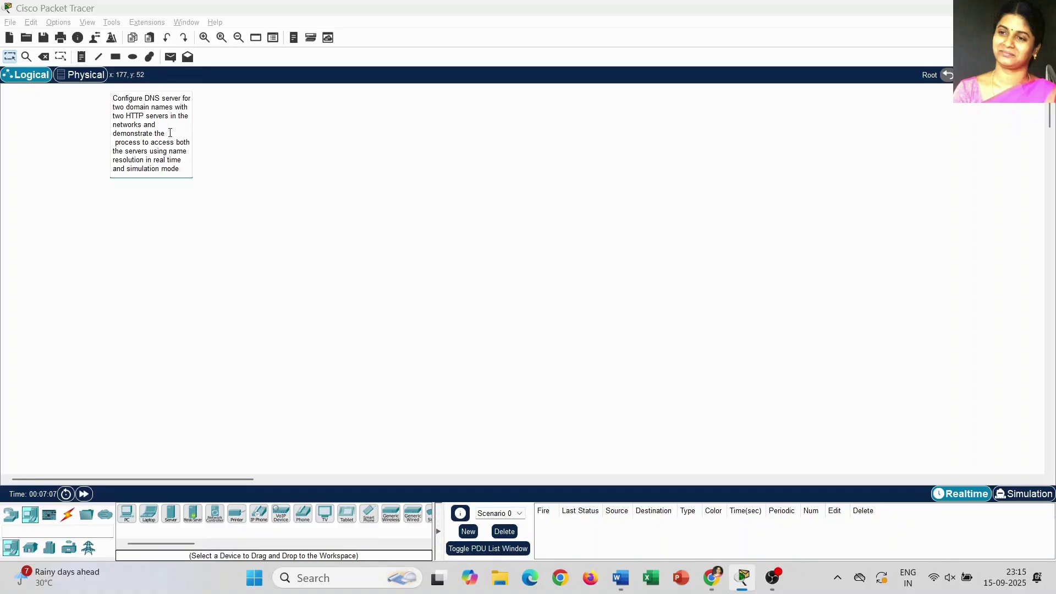
left_click(315, 187)
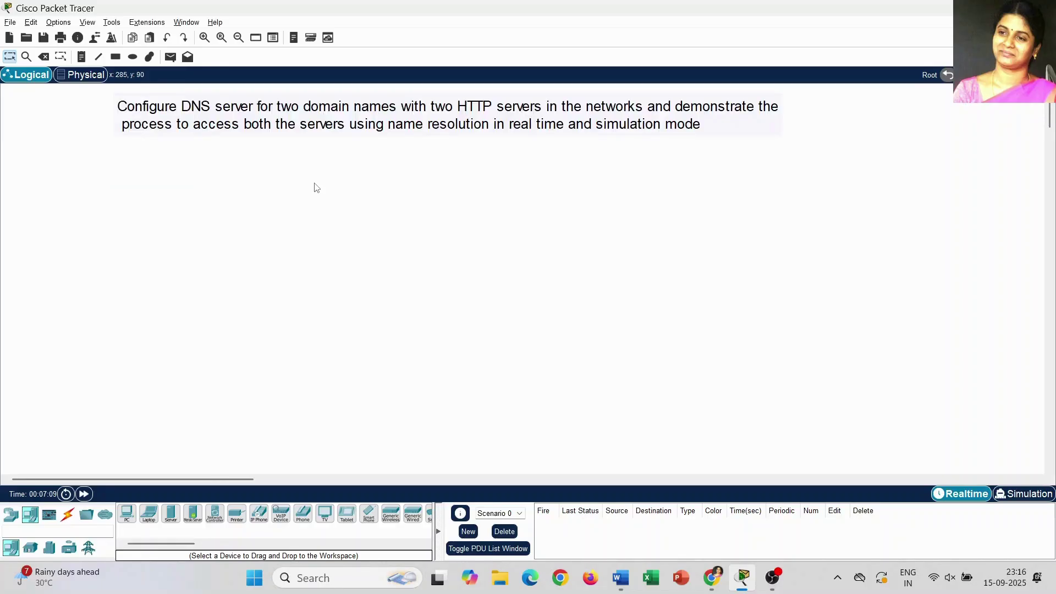
left_click_drag(479, 116, 589, 111)
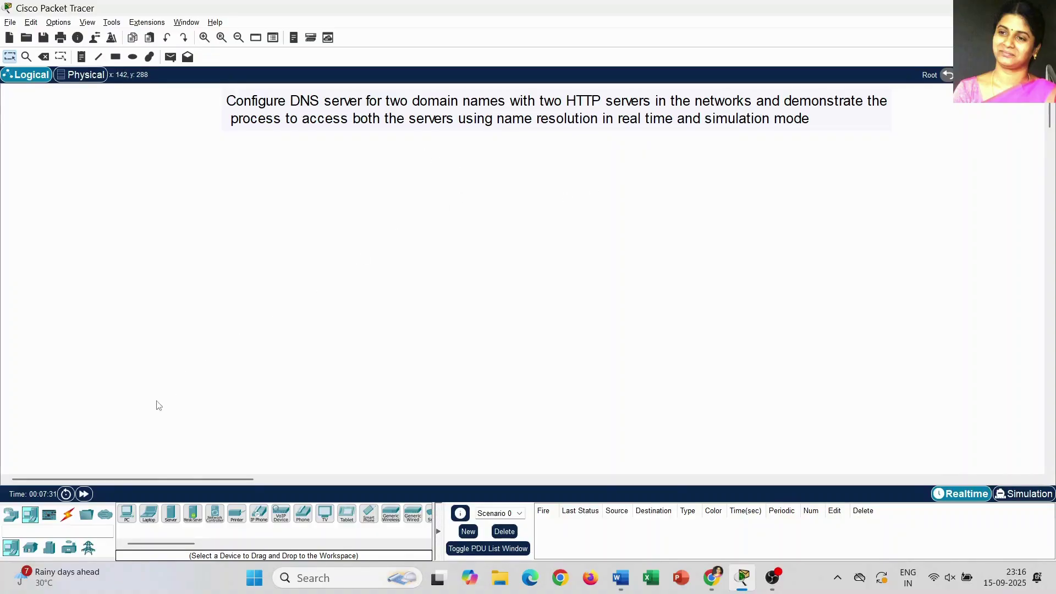
Place two PC-PT devices side by side in the lower part of the workspace
left_click(127, 513)
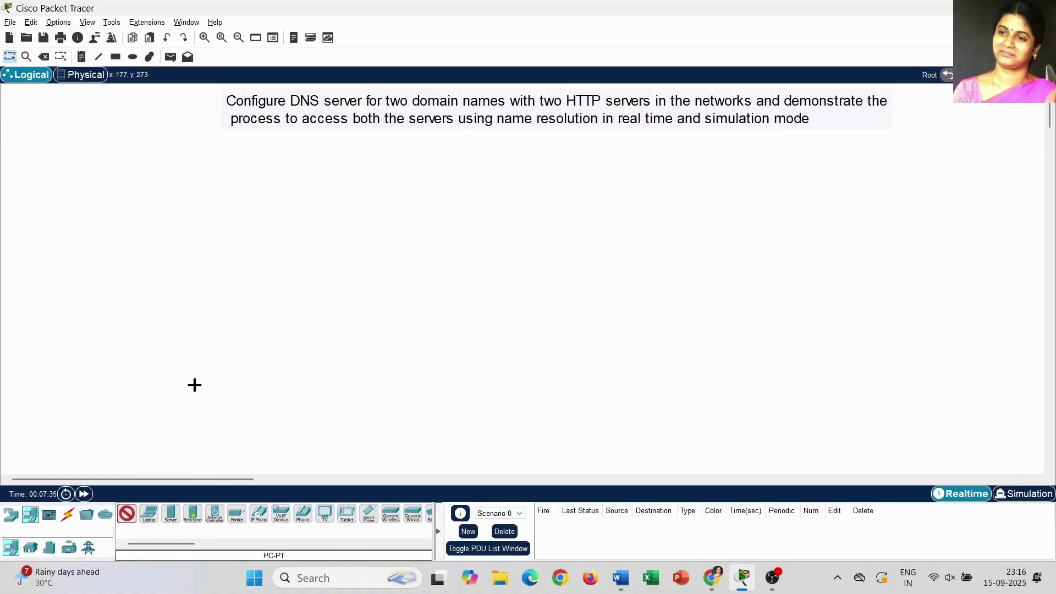
left_click(197, 393)
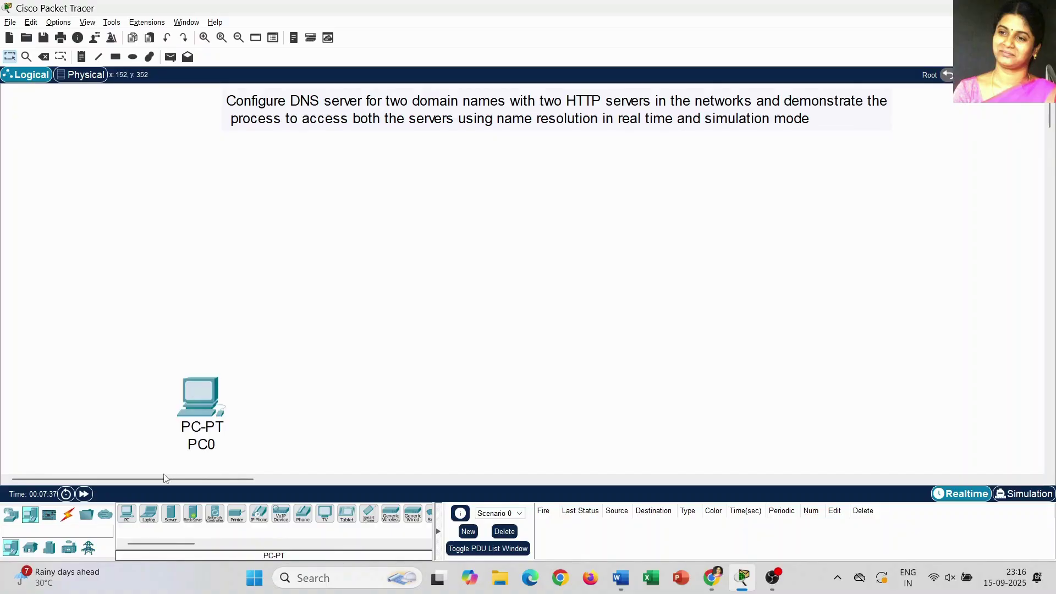
left_click(128, 515)
left_click(302, 392)
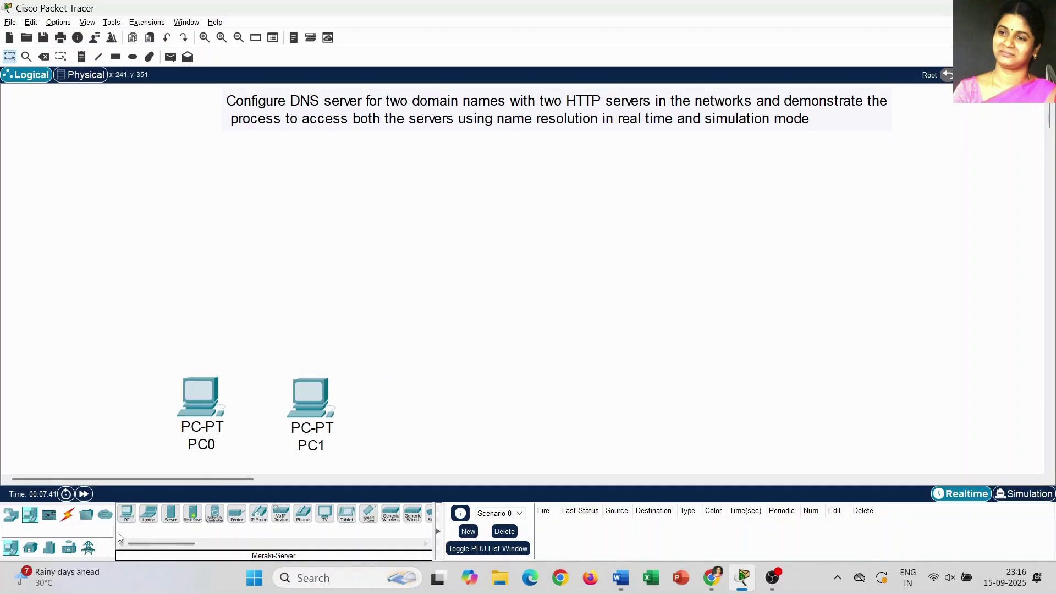
Place three Server-PT devices in a row beside the PCs, spacing the last one further out
left_click(171, 517)
left_click(500, 389)
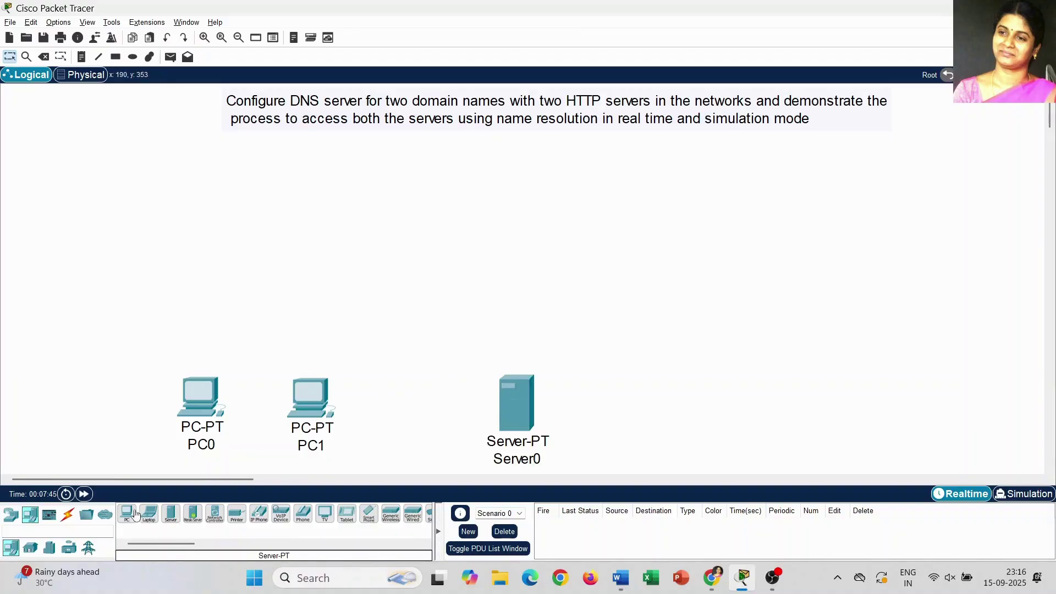
left_click(171, 515)
left_click(693, 380)
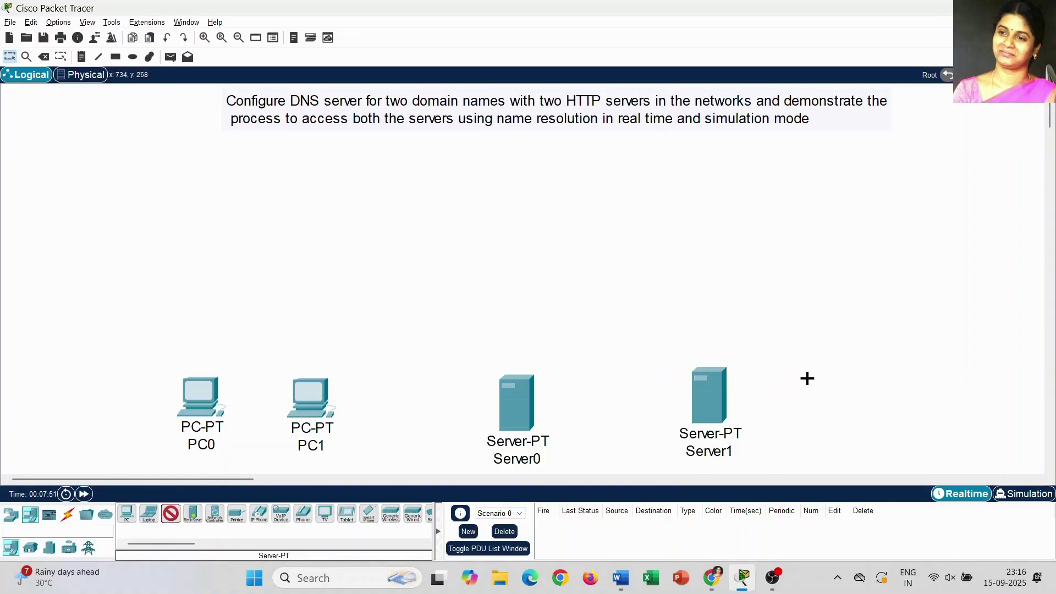
left_click(816, 377)
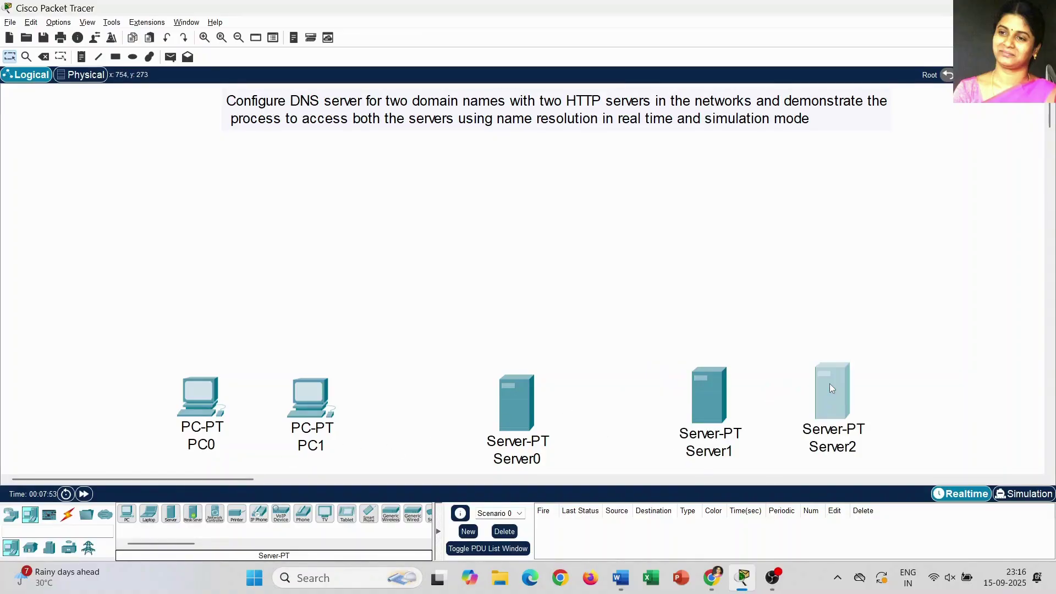
left_click_drag(830, 383, 853, 381)
left_click(748, 339)
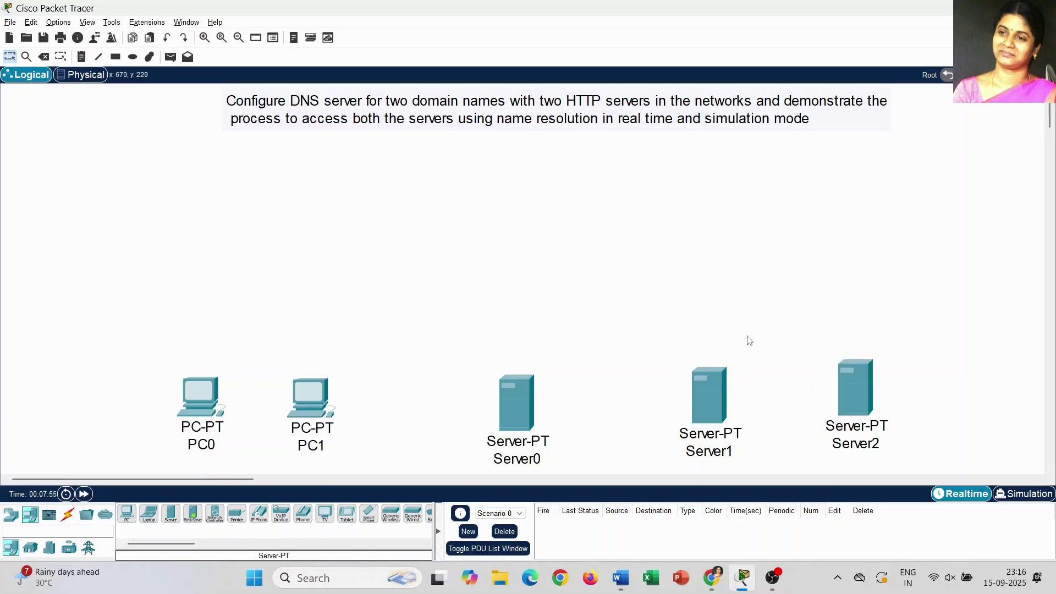
Place a Switch-PT device centrally below the task note, above the PCs and servers
left_click(14, 517)
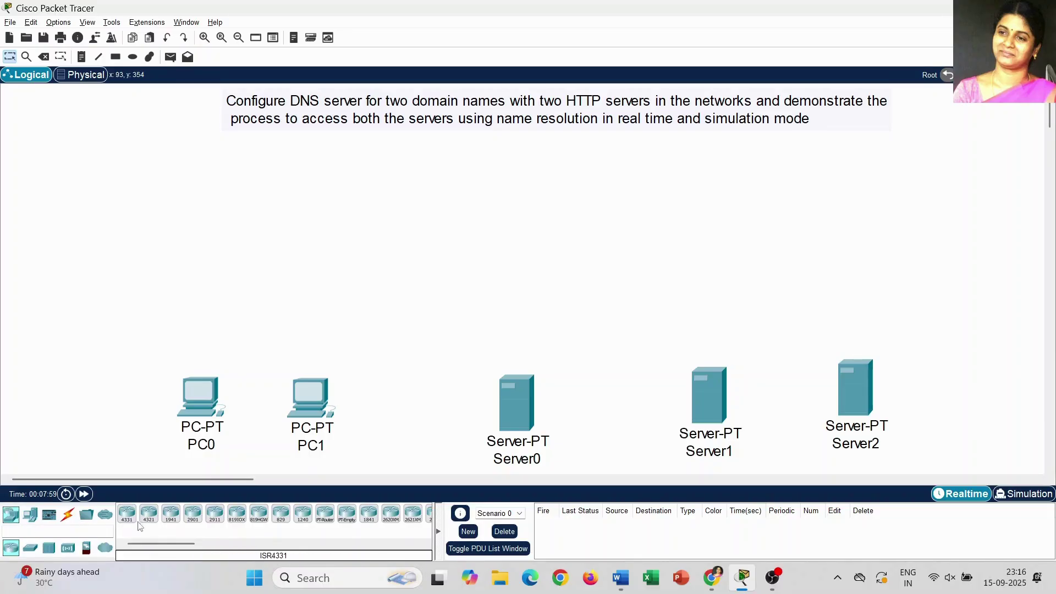
left_click(31, 549)
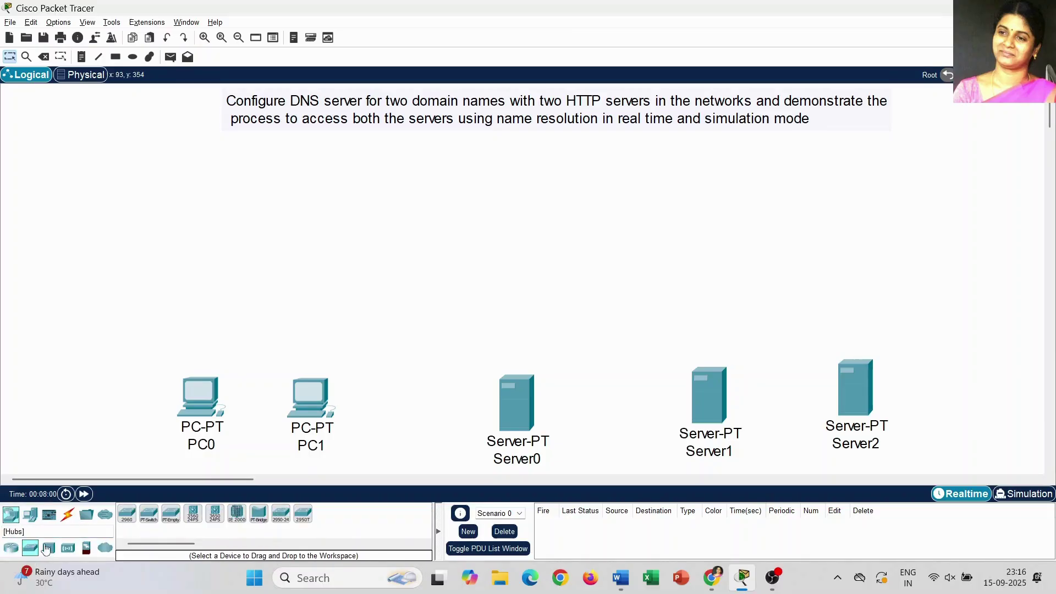
left_click(148, 514)
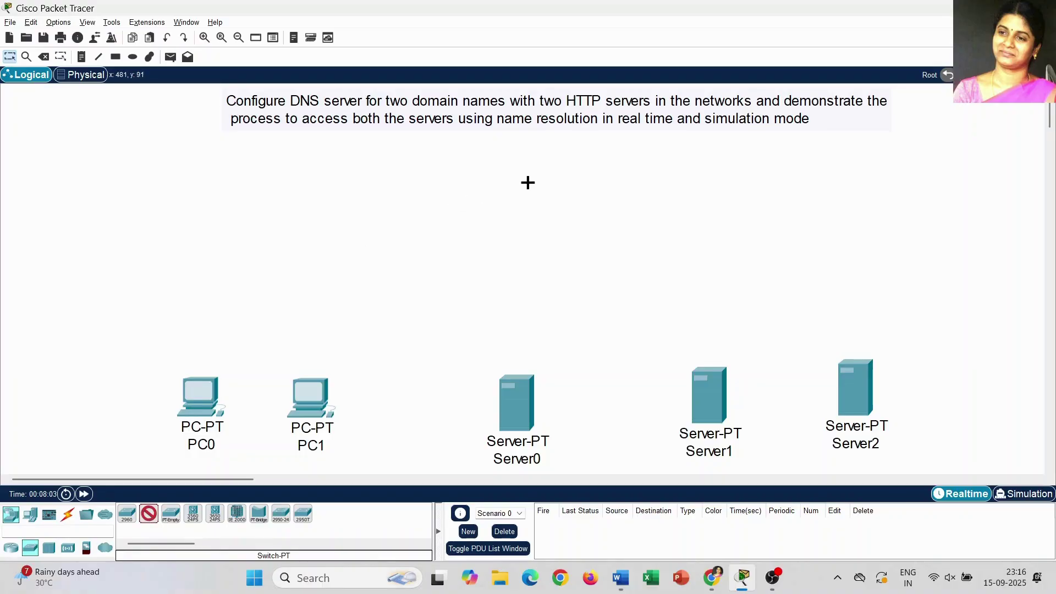
left_click(527, 176)
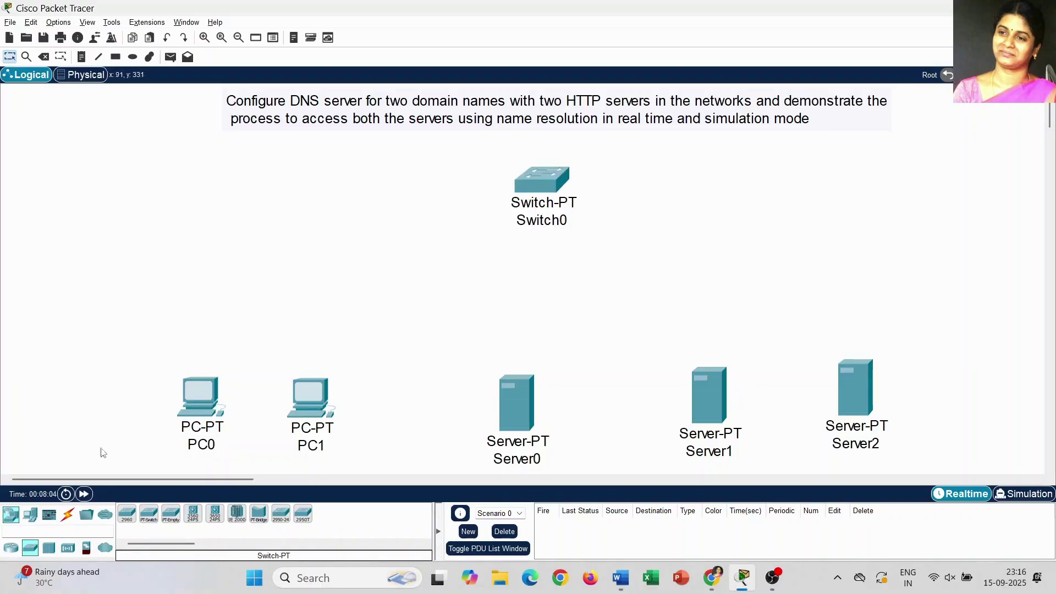
Connect PC0's FastEthernet0 port to Switch0's FastEthernet0/1 port with a copper straight-through cable
left_click(67, 518)
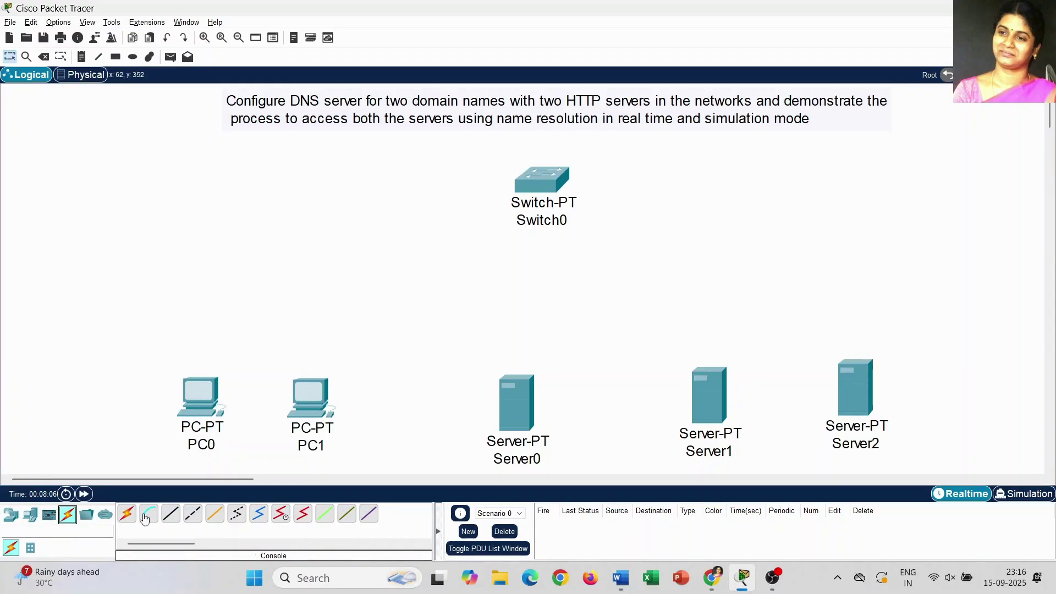
left_click(174, 517)
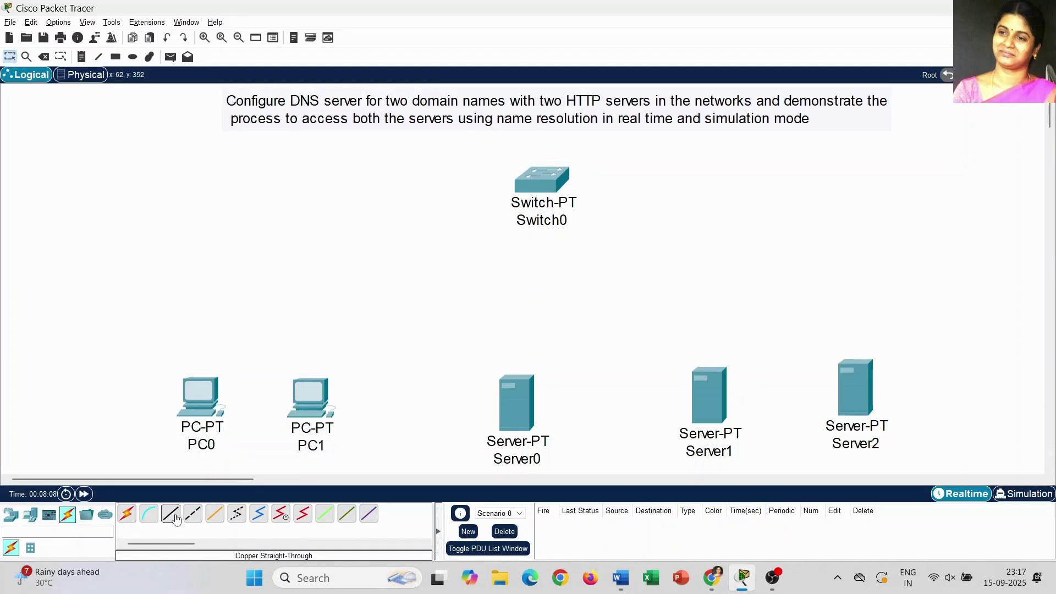
left_click(209, 393)
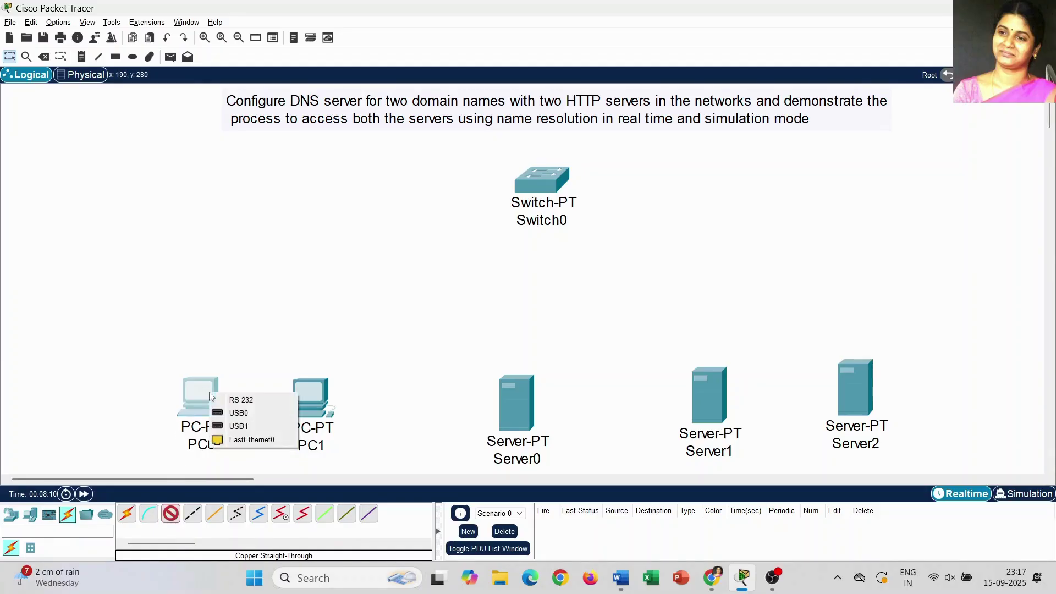
left_click(254, 440)
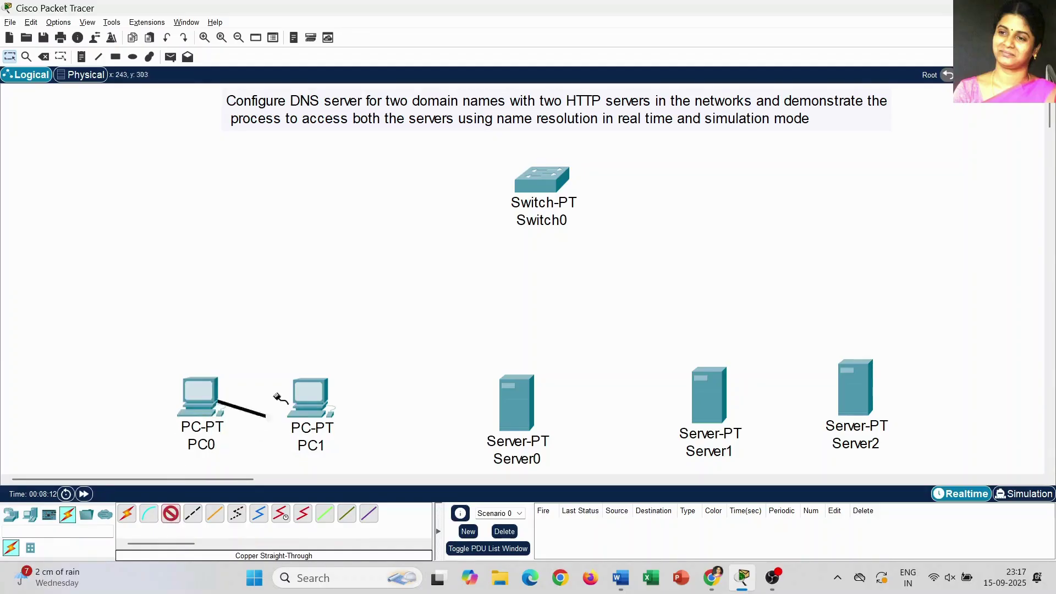
left_click(539, 183)
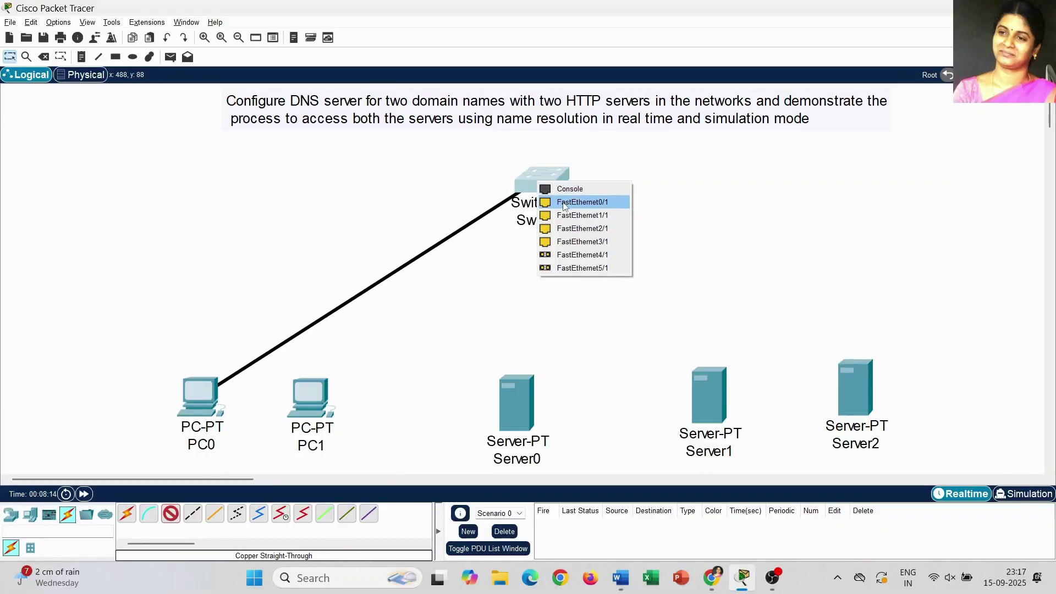
left_click(566, 202)
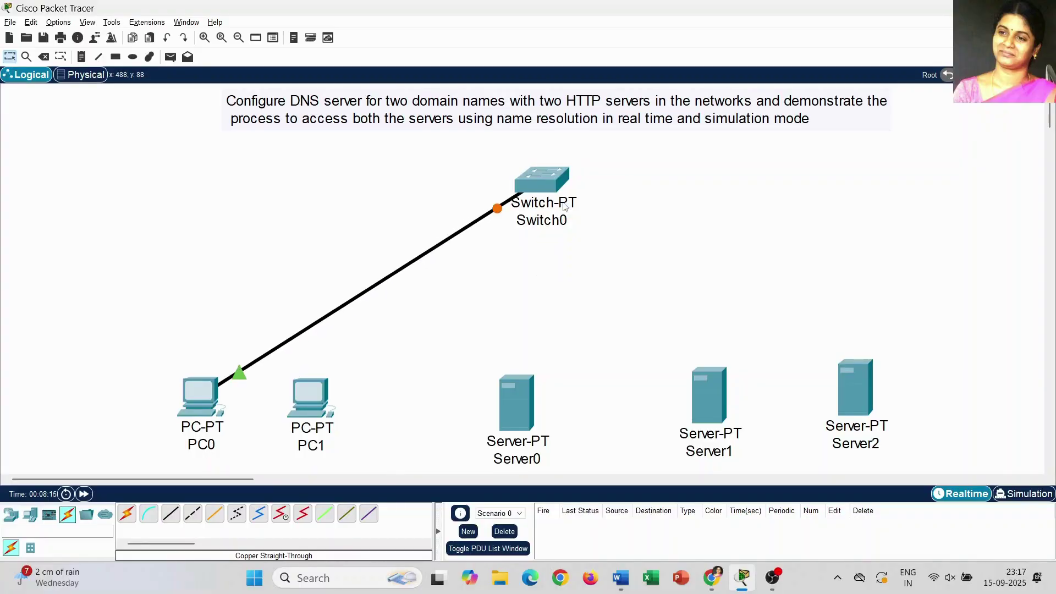
Connect PC1's FastEthernet0 port to a free FastEthernet port on Switch0 with a copper straight-through cable
left_click(171, 513)
left_click(321, 392)
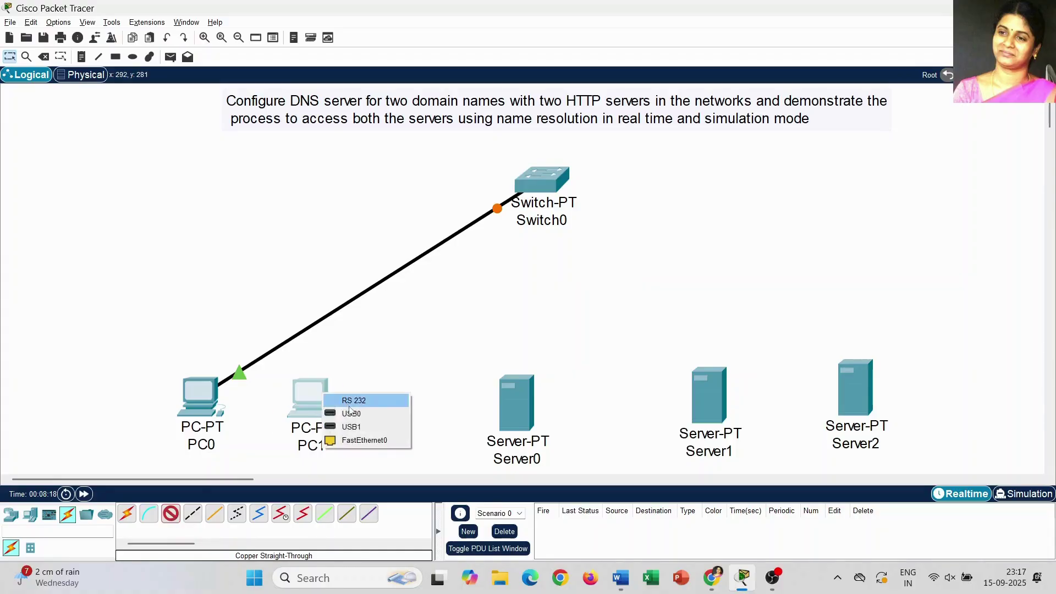
left_click(372, 440)
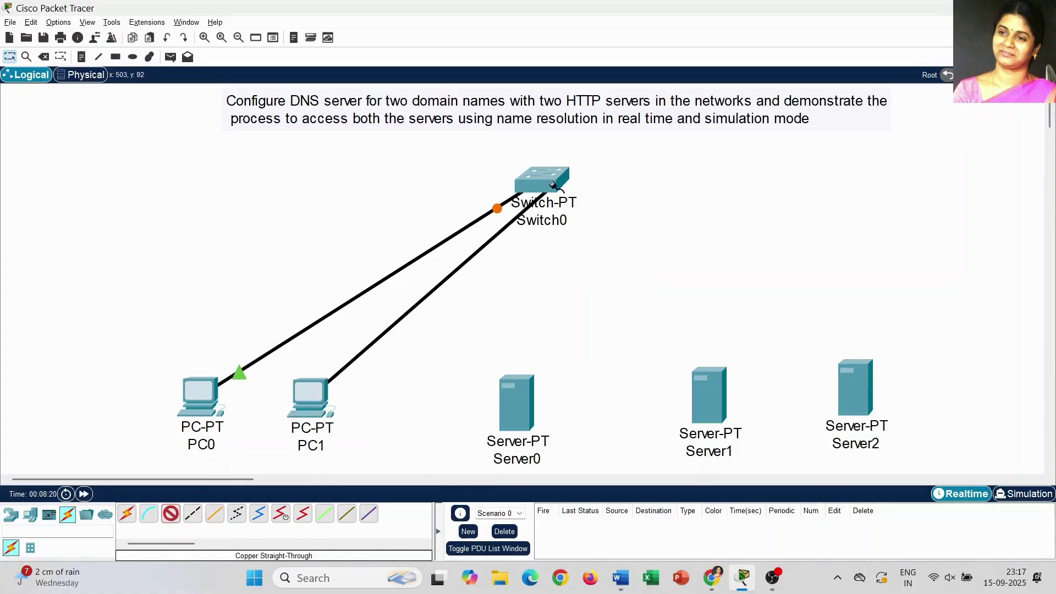
left_click(553, 186)
left_click(573, 218)
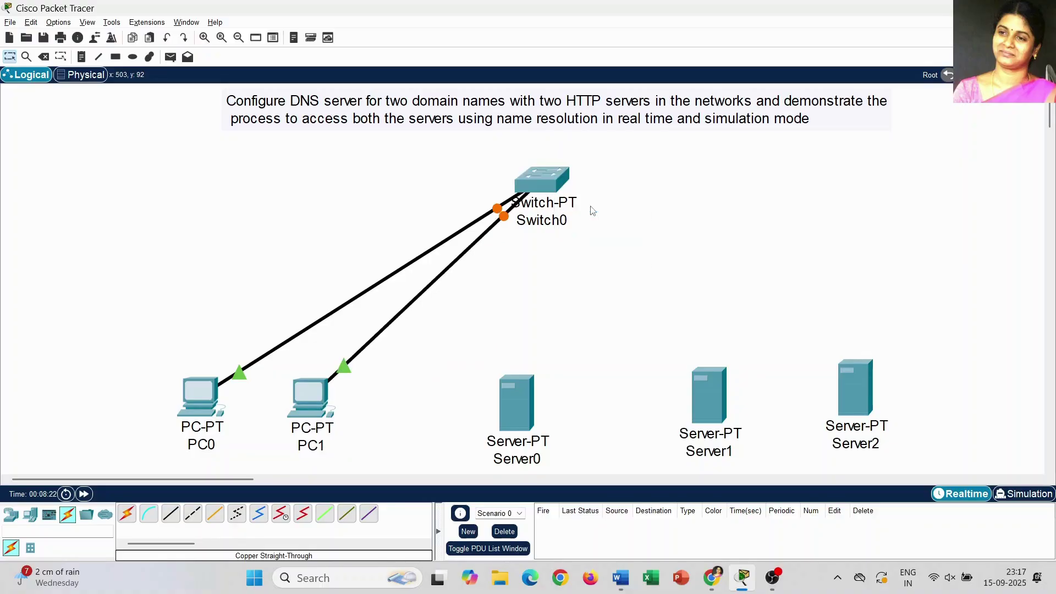
Connect Server0's FastEthernet0 port to a free FastEthernet port on Switch0 with a copper straight-through cable
left_click(172, 517)
left_click(523, 402)
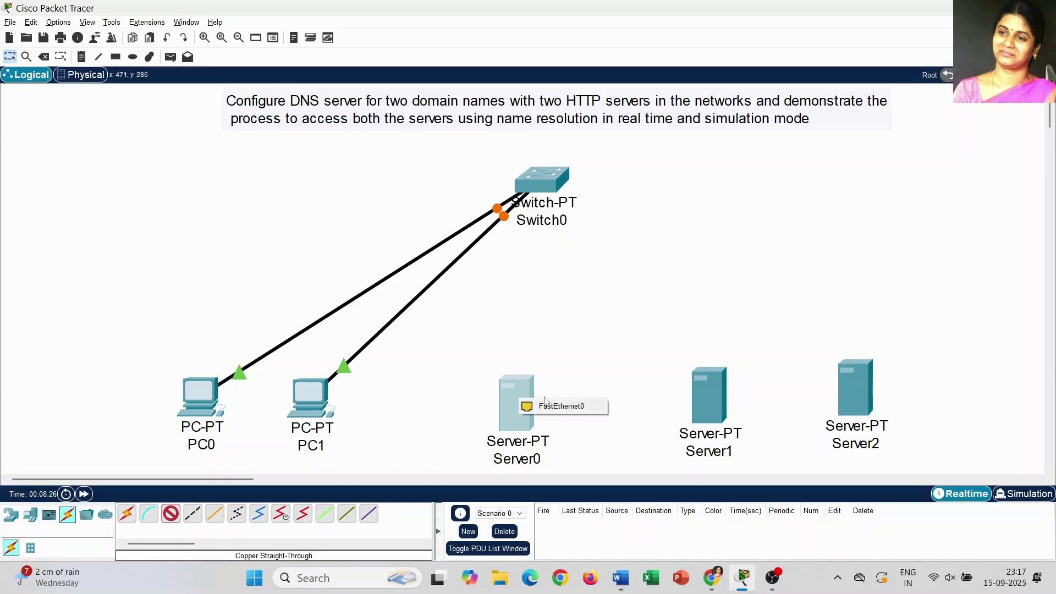
left_click(552, 406)
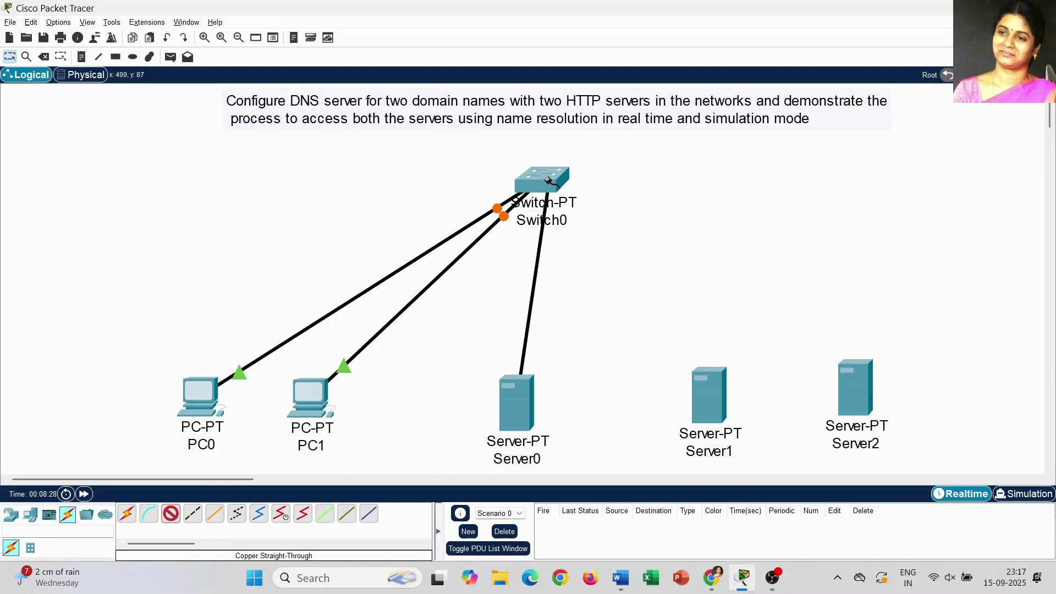
left_click(549, 181)
left_click(583, 202)
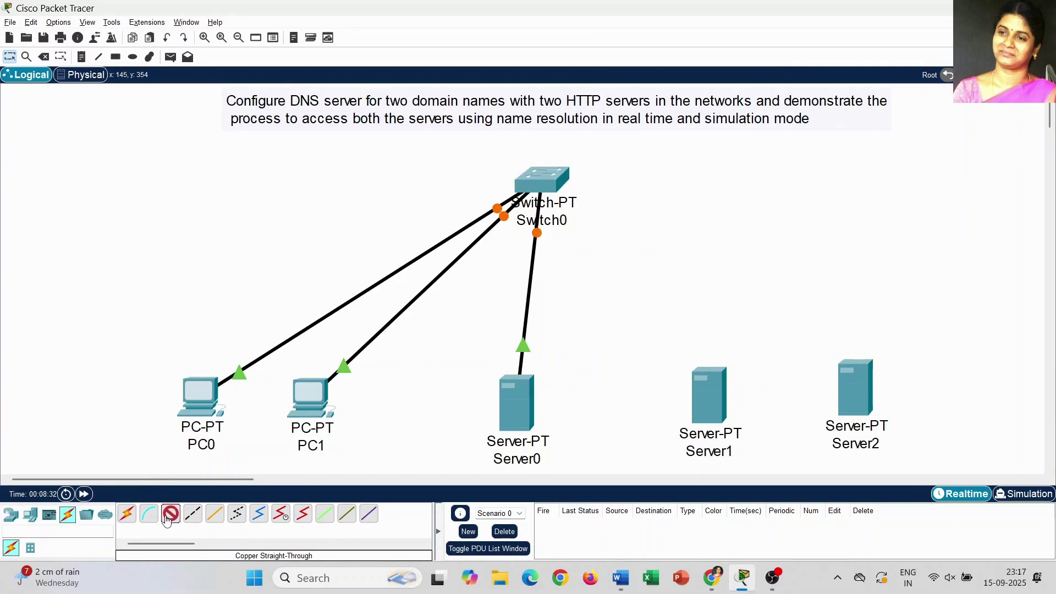
Connect Server1's FastEthernet0 port to Switch0's FastEthernet3/1 port with a copper straight-through cable
left_click(714, 385)
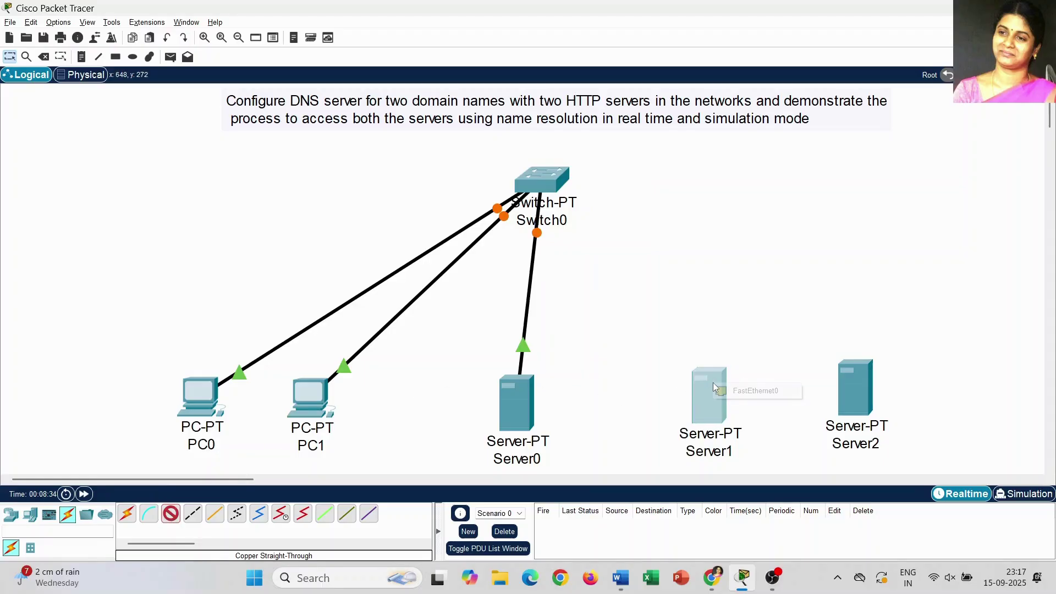
left_click(755, 391)
left_click(548, 180)
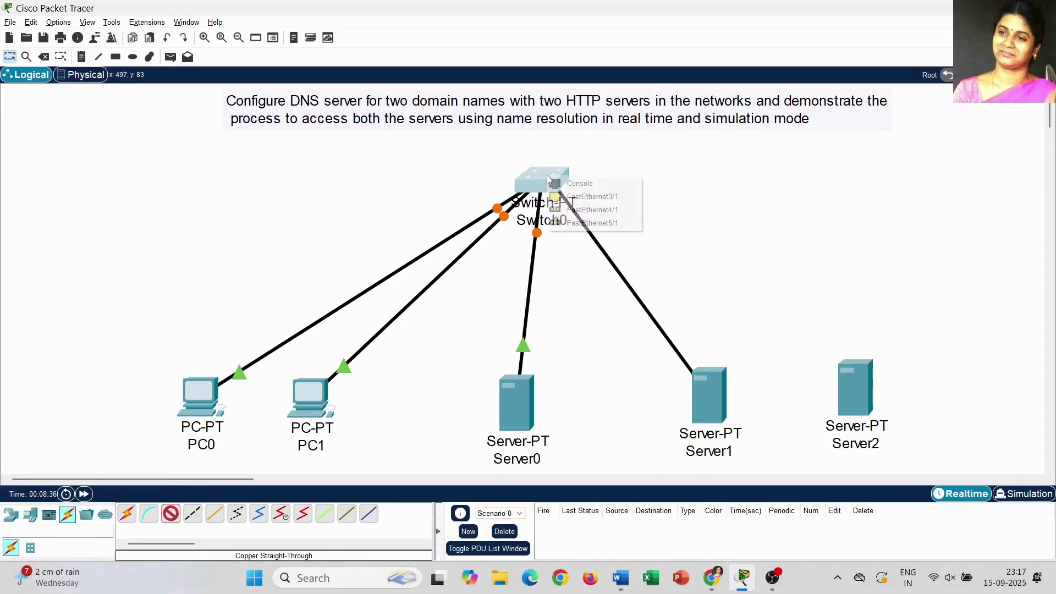
left_click(579, 198)
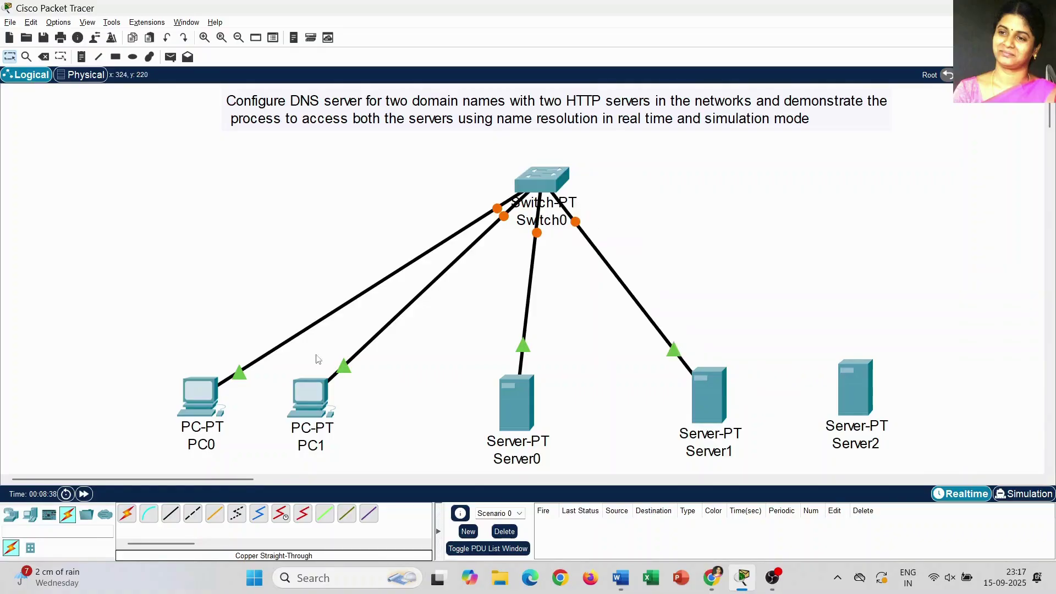
left_click(856, 388)
left_click(908, 406)
left_click(542, 184)
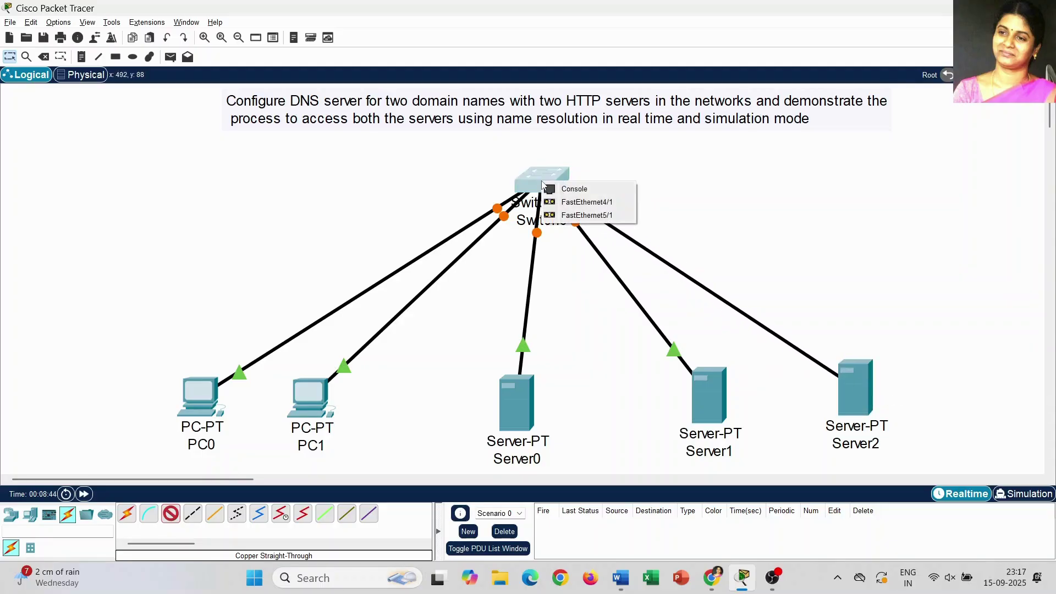
left_click(541, 183)
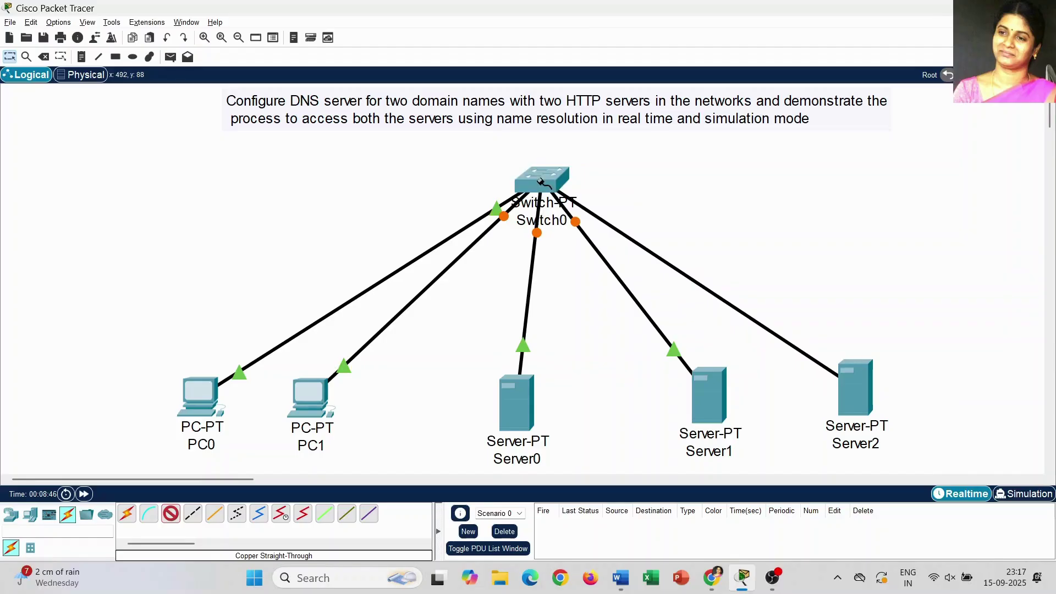
left_click(759, 217)
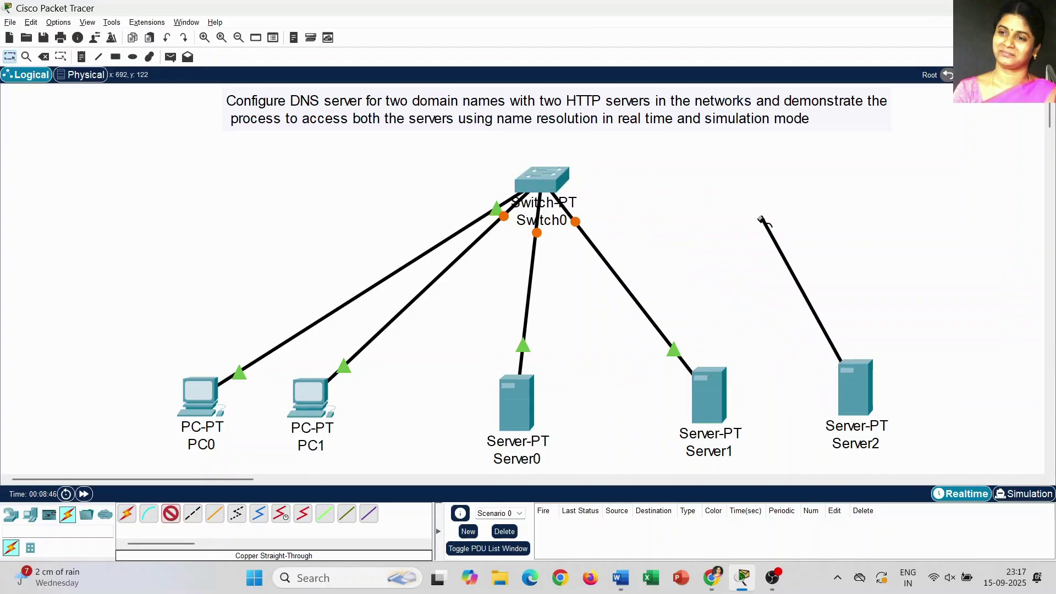
Install a PT-SWITCH-NM-1CFE module in an empty slot of Switch0 while it is powered off, and restore its power
left_click(545, 177)
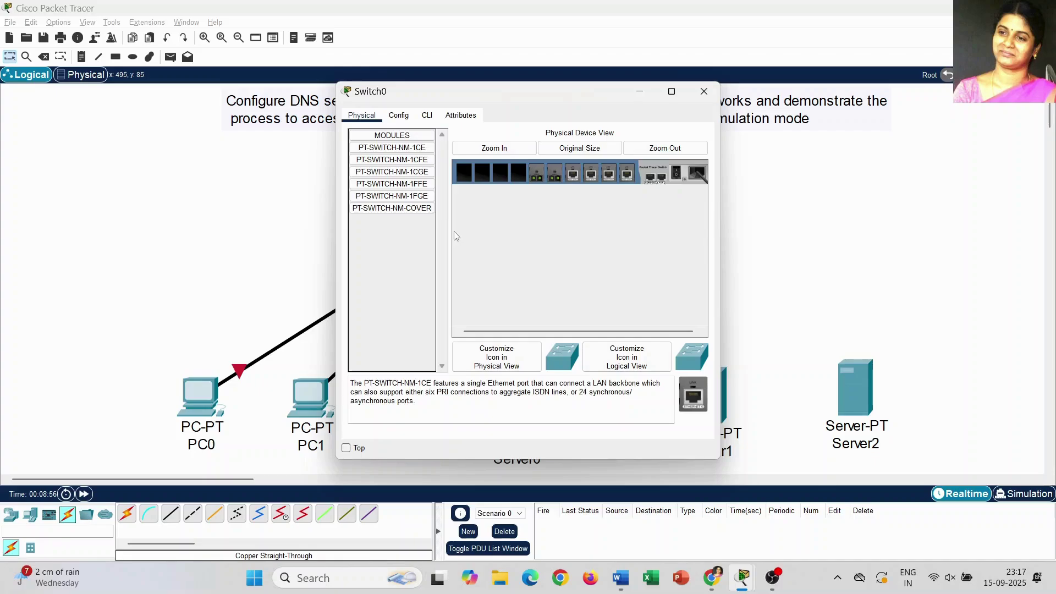
left_click_drag(418, 165, 517, 177)
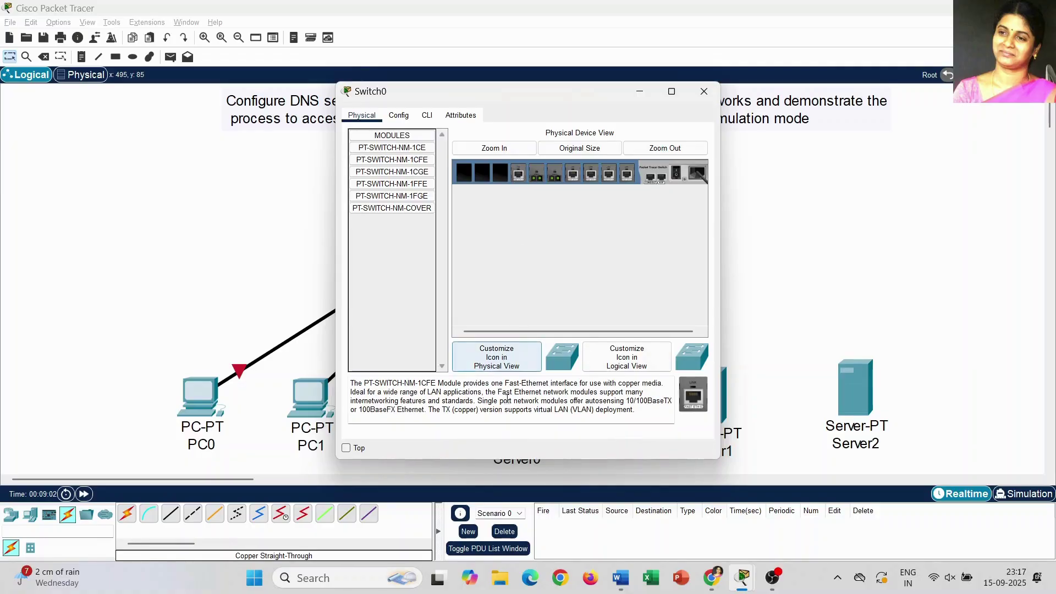
left_click_drag(506, 383, 583, 383)
left_click(580, 236)
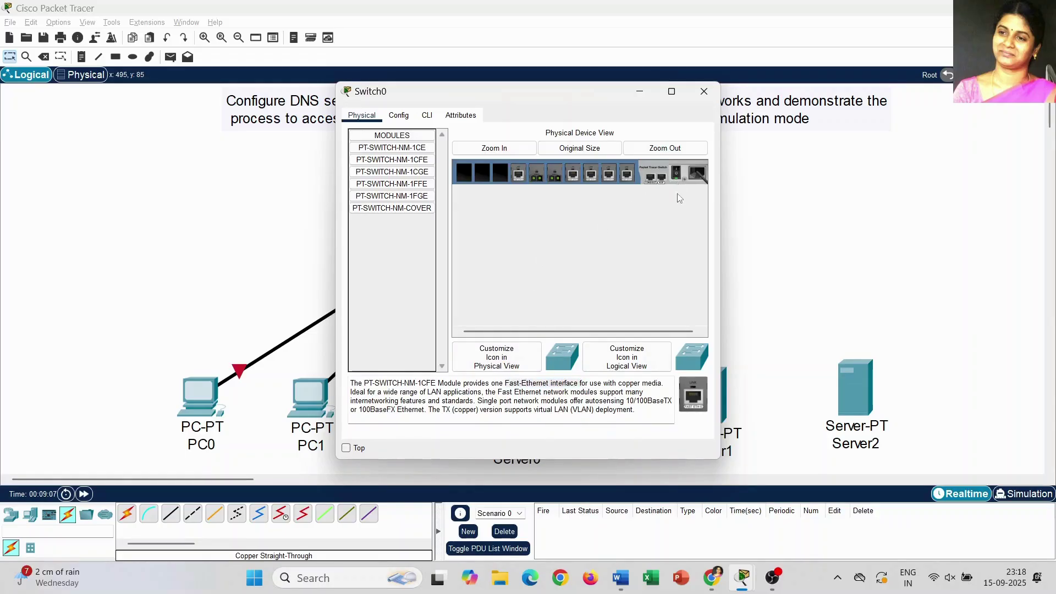
left_click(704, 92)
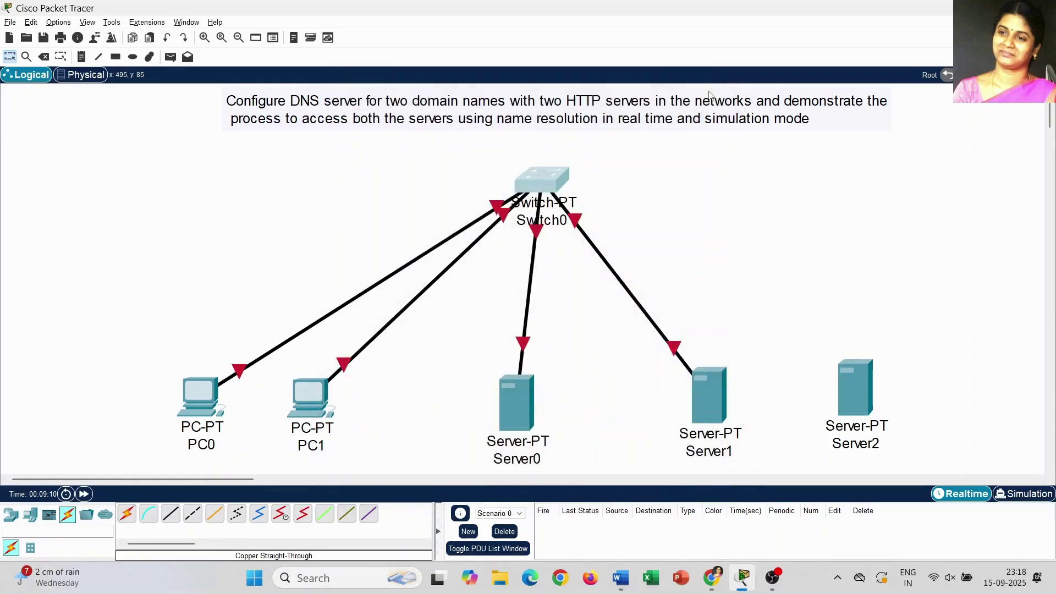
Connect Server2's FastEthernet0 port to Switch0's FastEthernet6/1 port with a copper straight-through cable, and shift Switch0 to sit above Server0
left_click(171, 513)
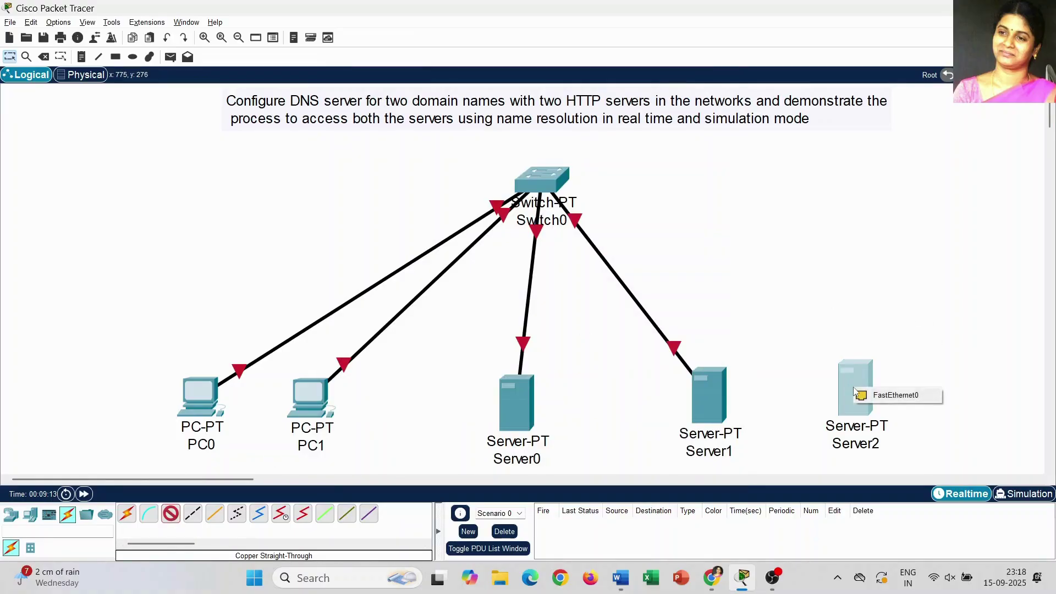
left_click(880, 397)
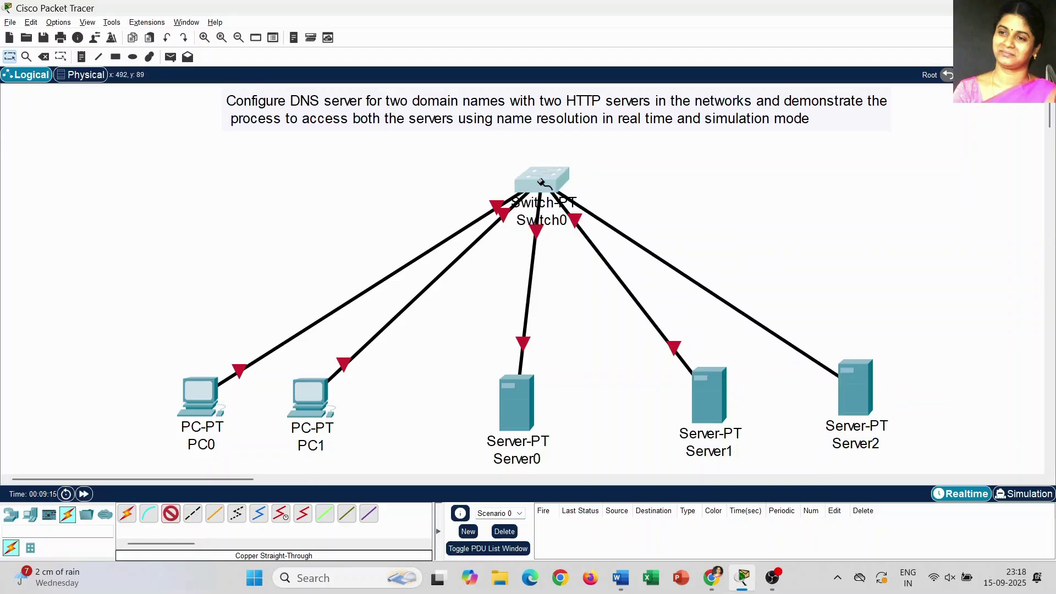
left_click(543, 183)
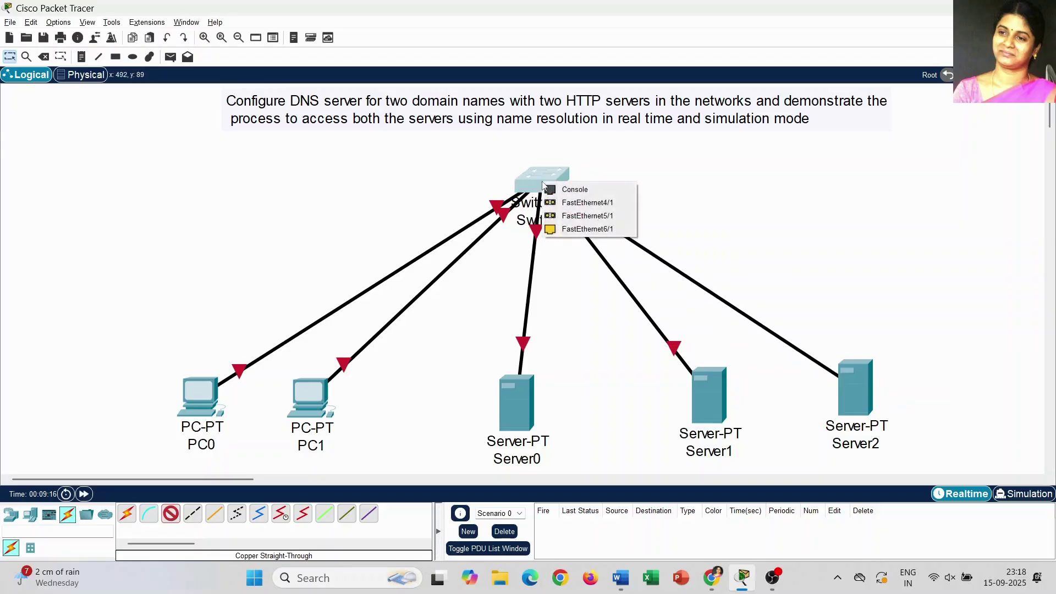
left_click(580, 229)
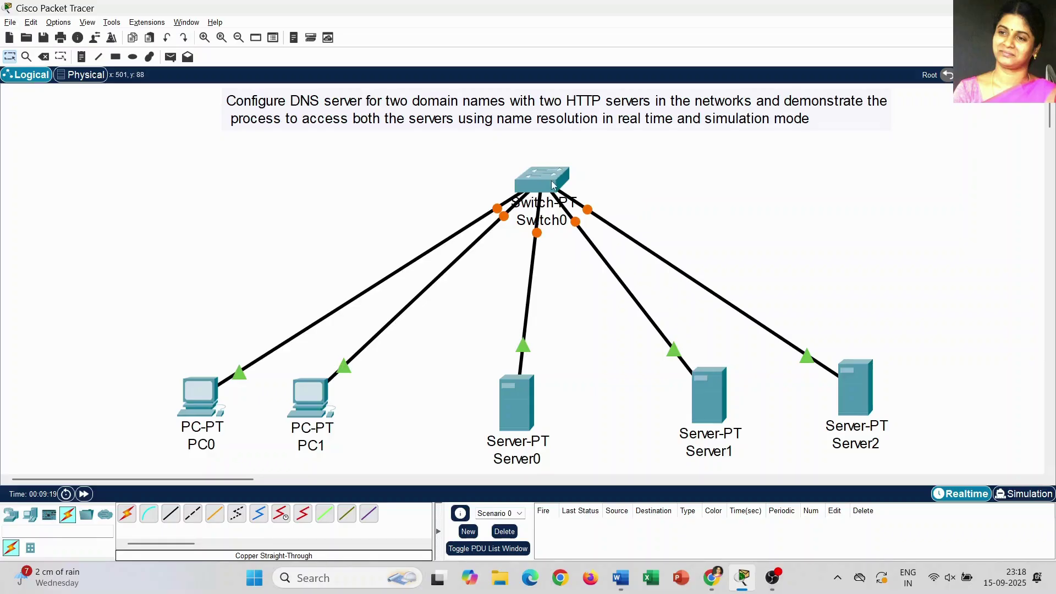
left_click_drag(539, 175, 513, 176)
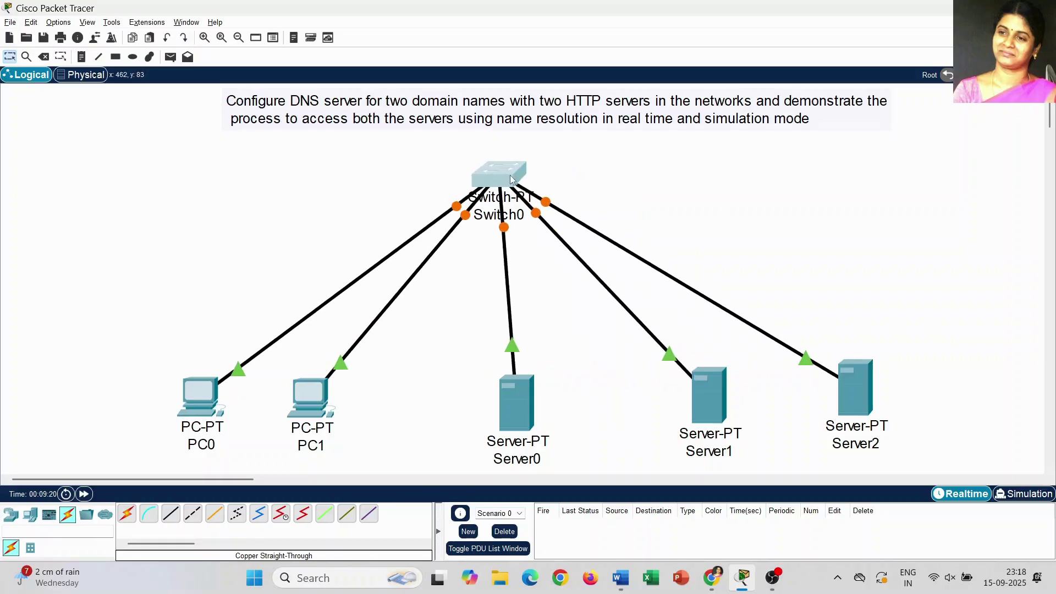
left_click(325, 221)
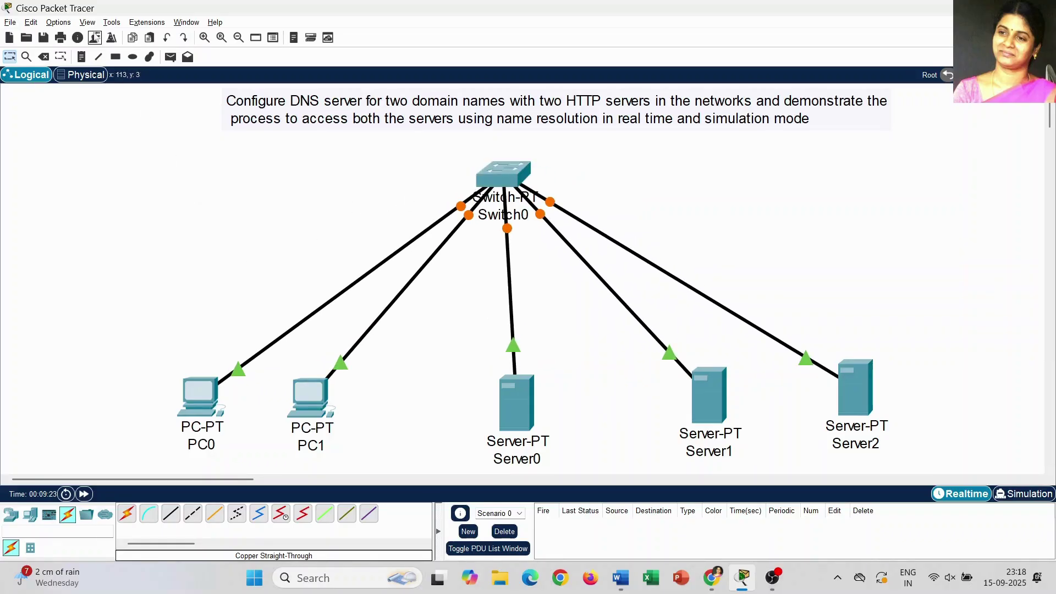
Add the address notes 192.168.1.100 below PC0 and 192.168.1.101 below PC1
left_click(81, 57)
left_click(170, 462)
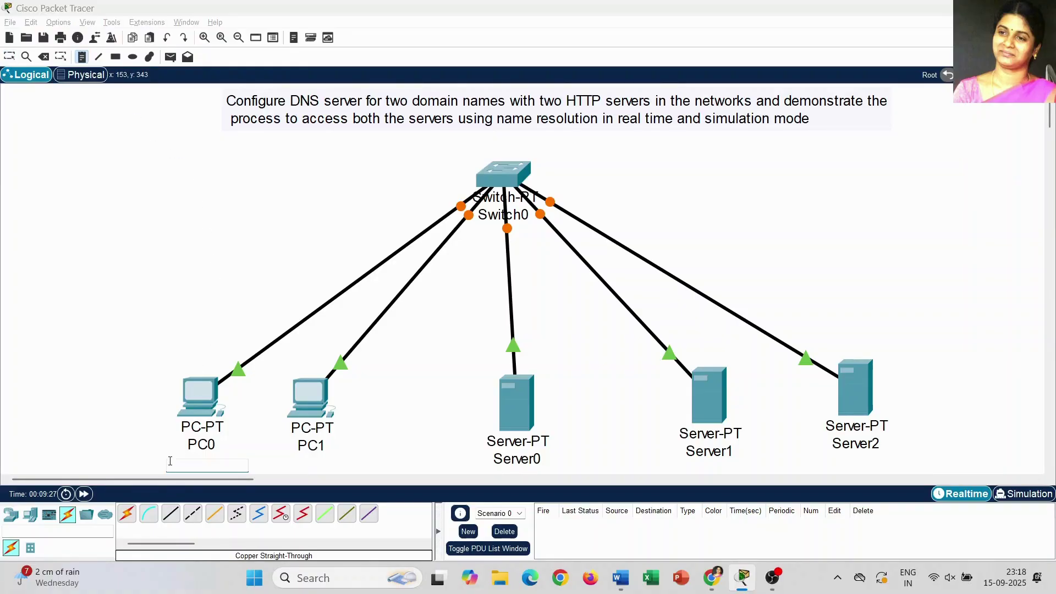
type("192.168.1.100")
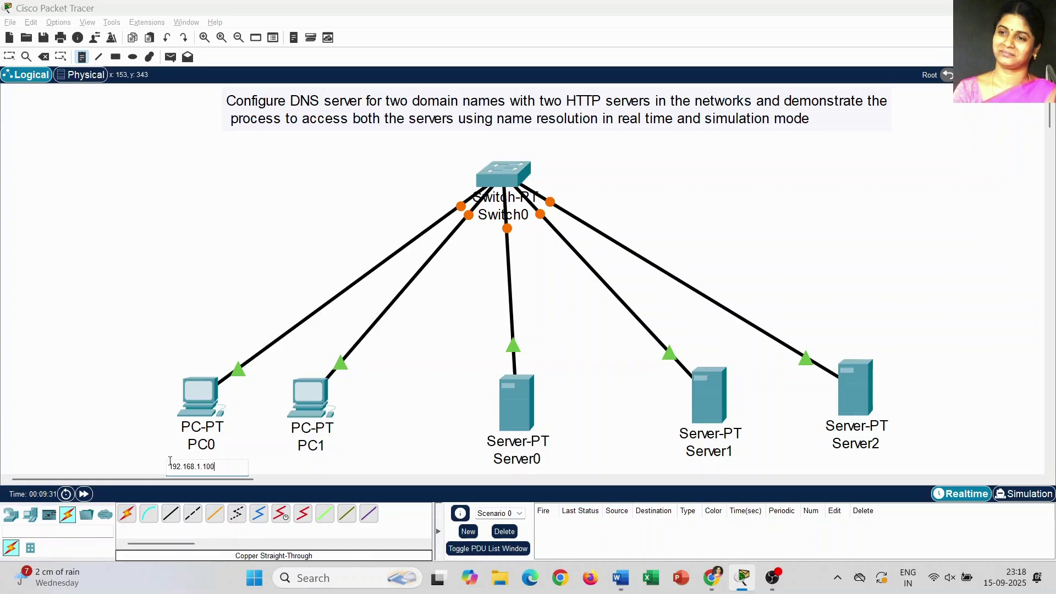
left_click(289, 463)
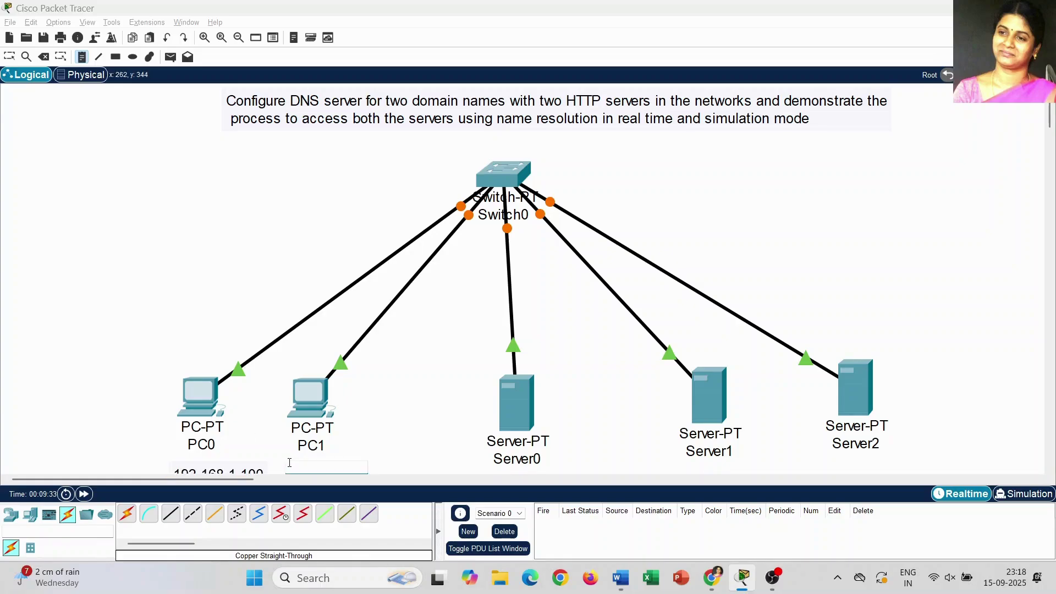
type("192.168.1.101")
key("Escape")
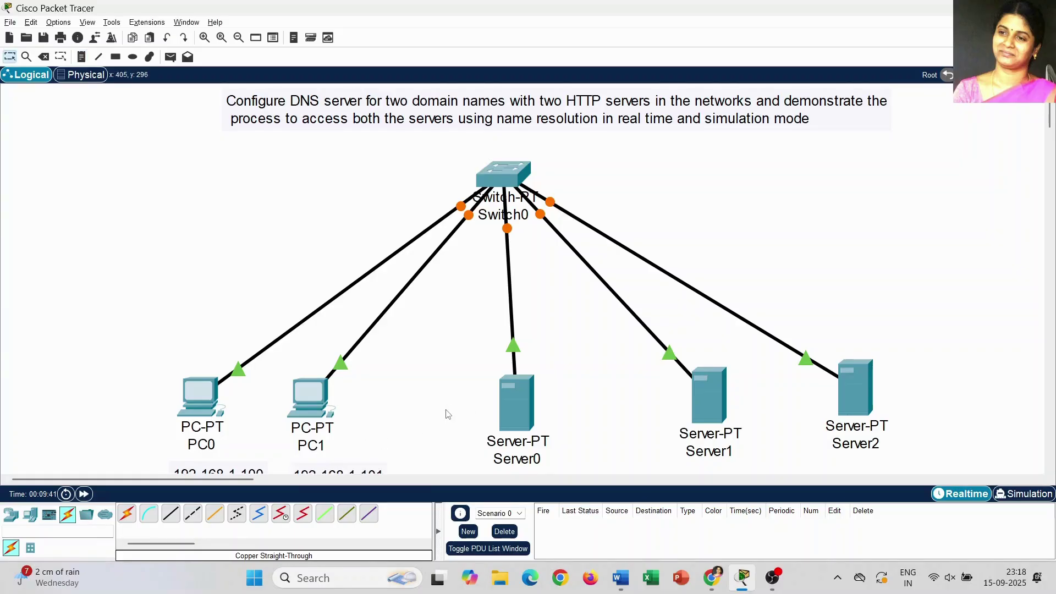
Move PC0 and PC1 higher in the workspace and place their address notes directly beneath them
left_click_drag(210, 403, 205, 338)
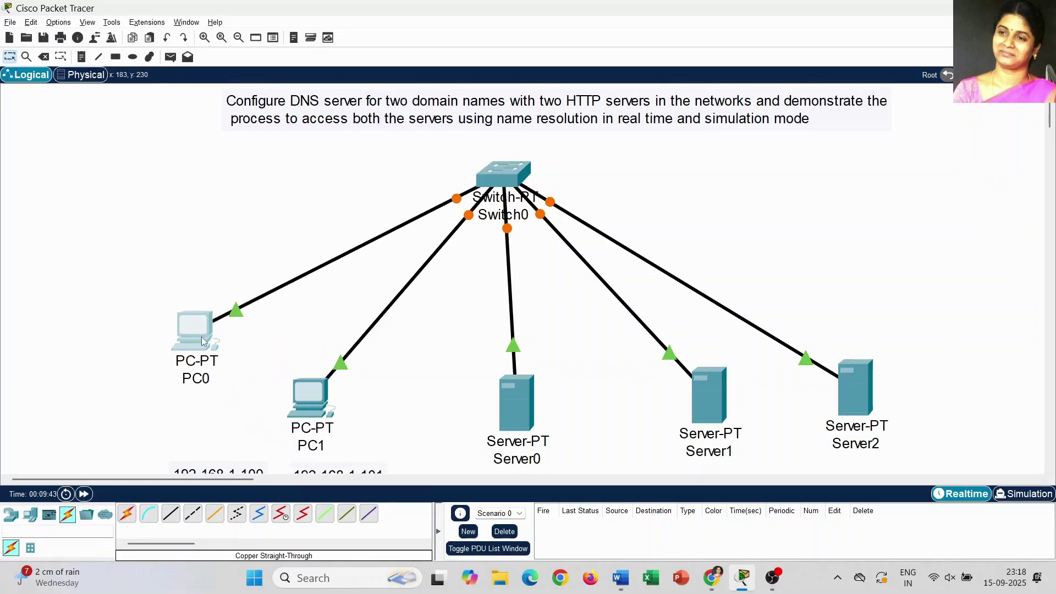
left_click_drag(317, 400, 318, 331)
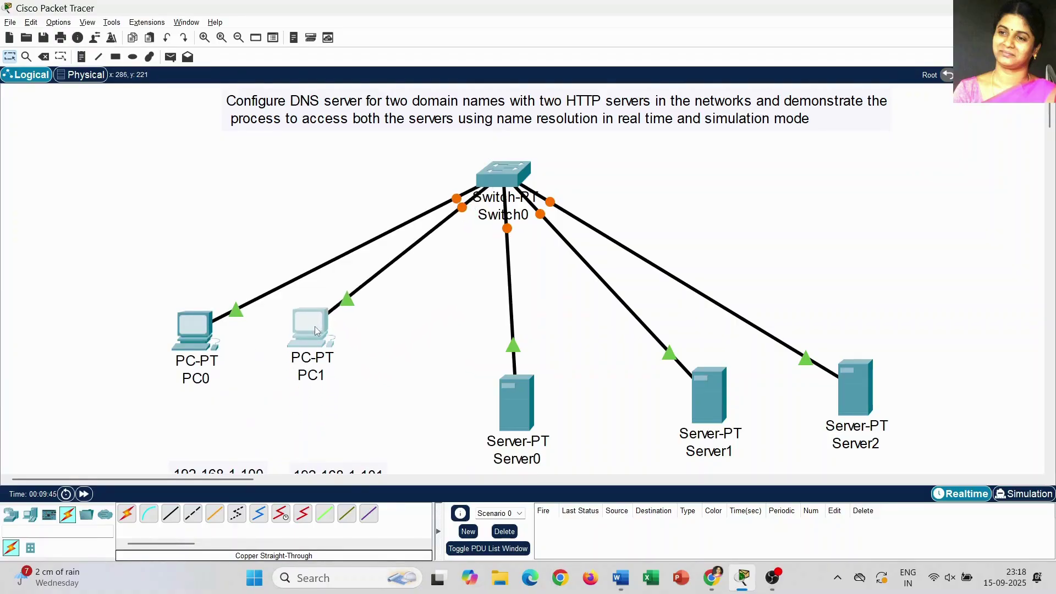
left_click_drag(237, 472, 202, 406)
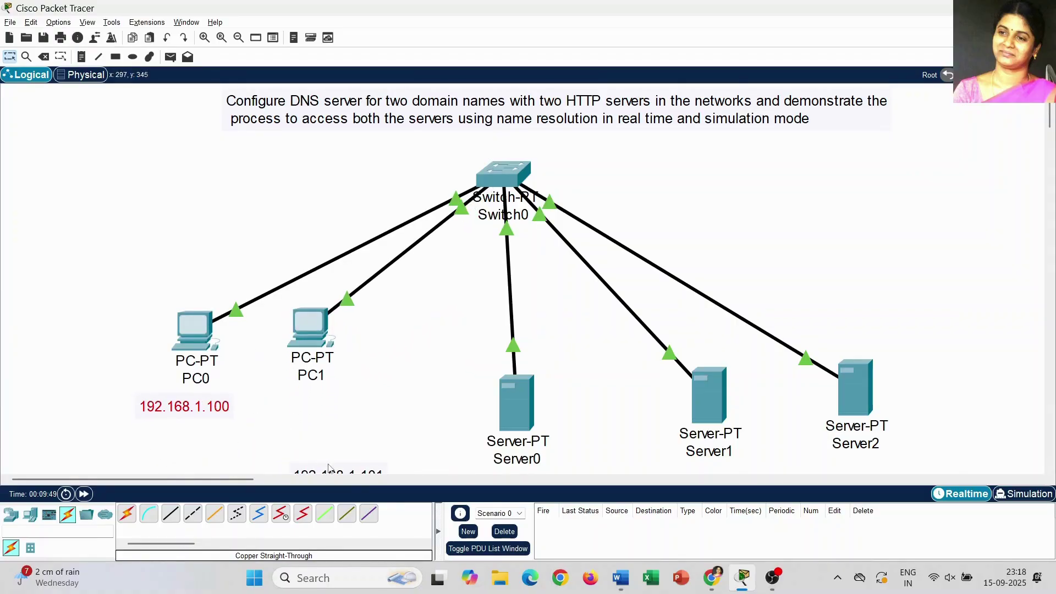
left_click_drag(329, 472, 308, 403)
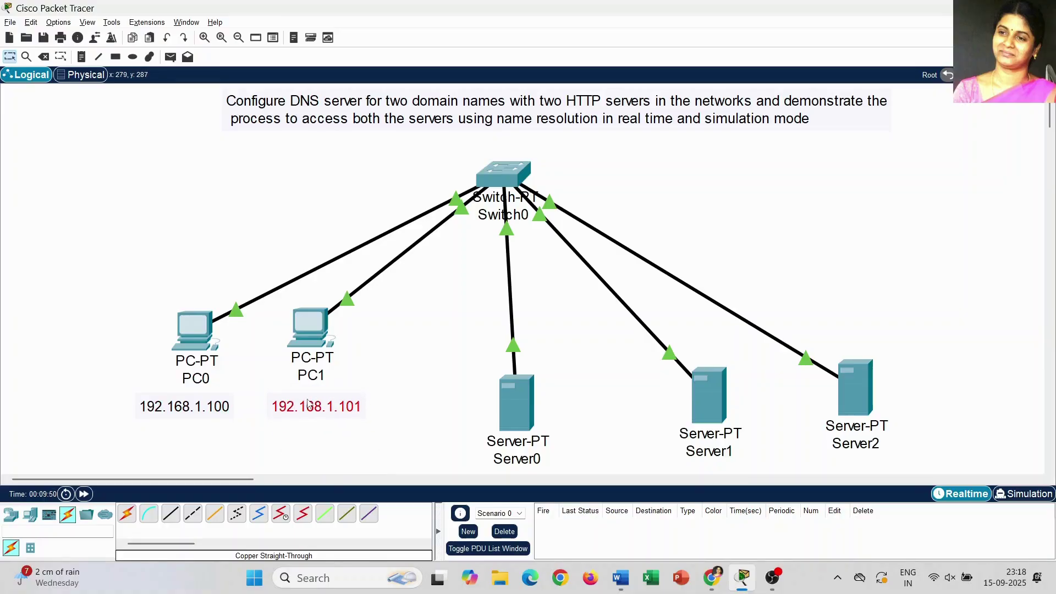
Move Server0, Server1 and Server2 up to the level of the PCs, spaced evenly below Switch0
left_click(459, 325)
left_click_drag(514, 391, 505, 321)
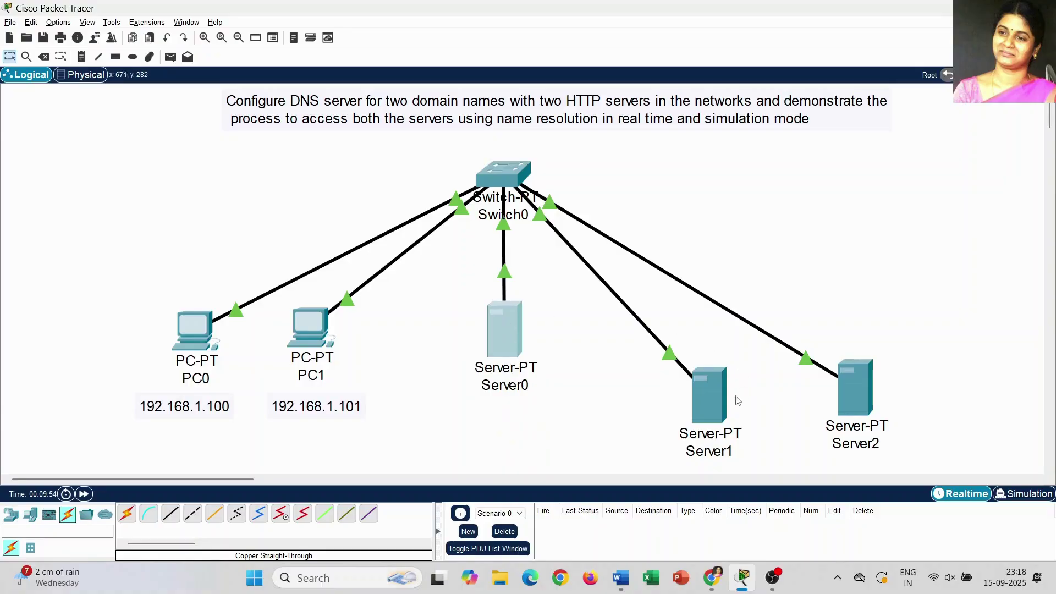
left_click_drag(718, 401, 655, 328)
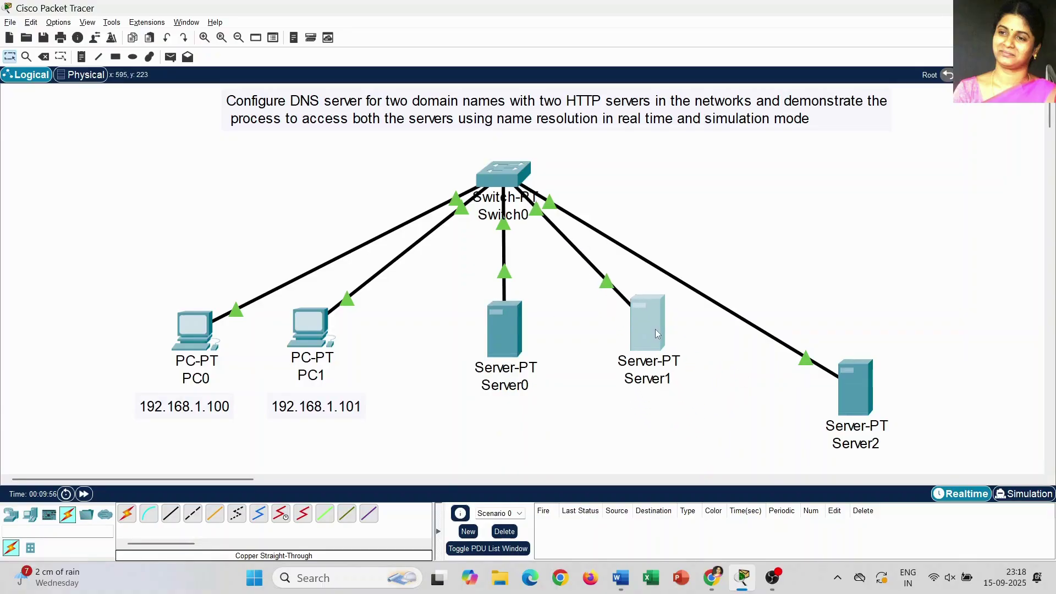
left_click_drag(852, 388, 798, 319)
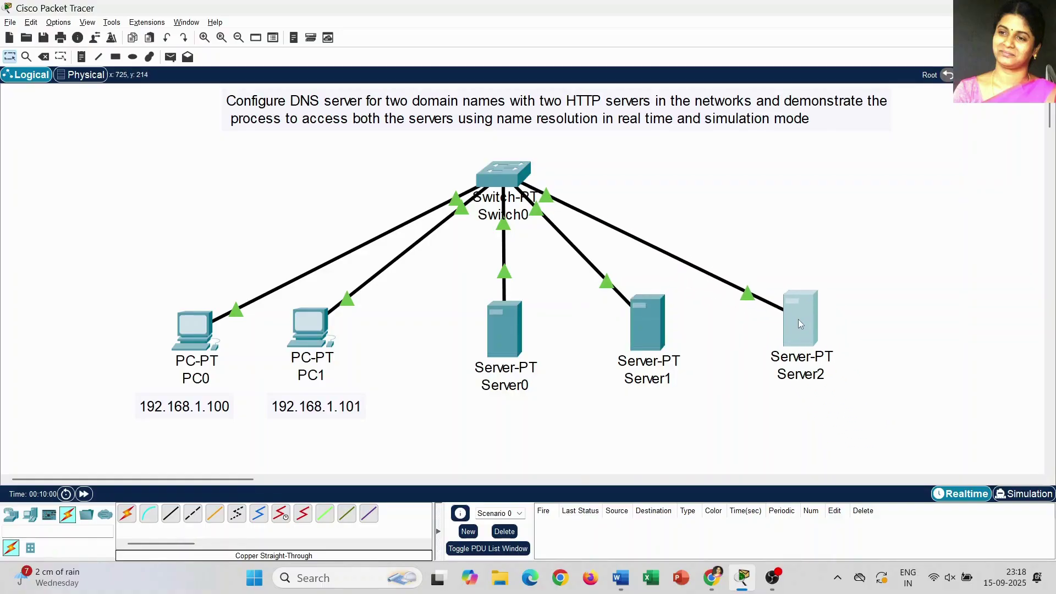
Add the address notes 192.168.1.10 below Server0, 192.168.1.20 below Server1 and 192.168.1.30 below Server2
left_click(81, 58)
left_click(476, 398)
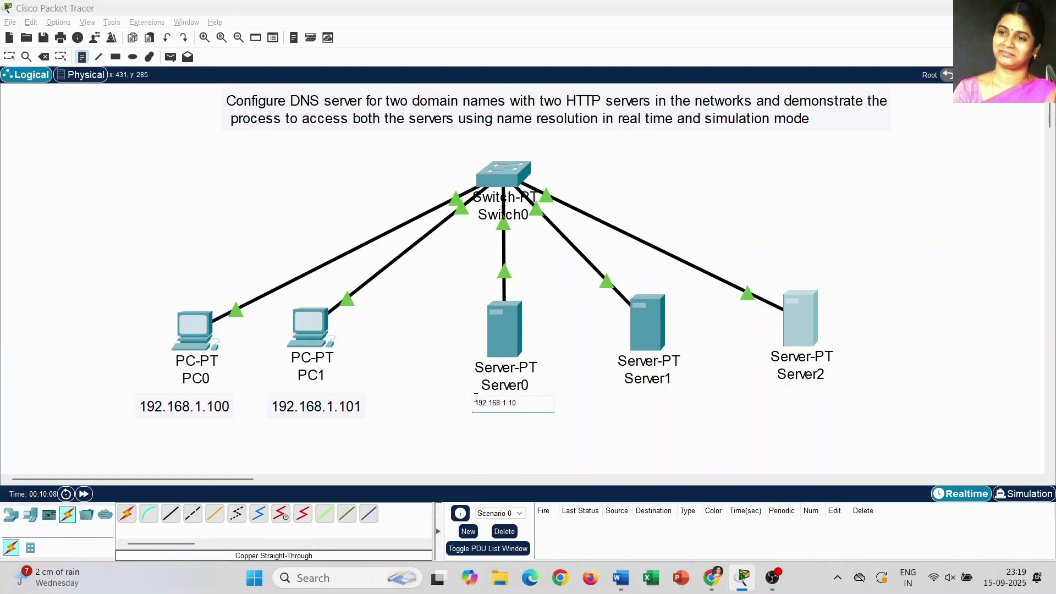
left_click(622, 393)
type("19")
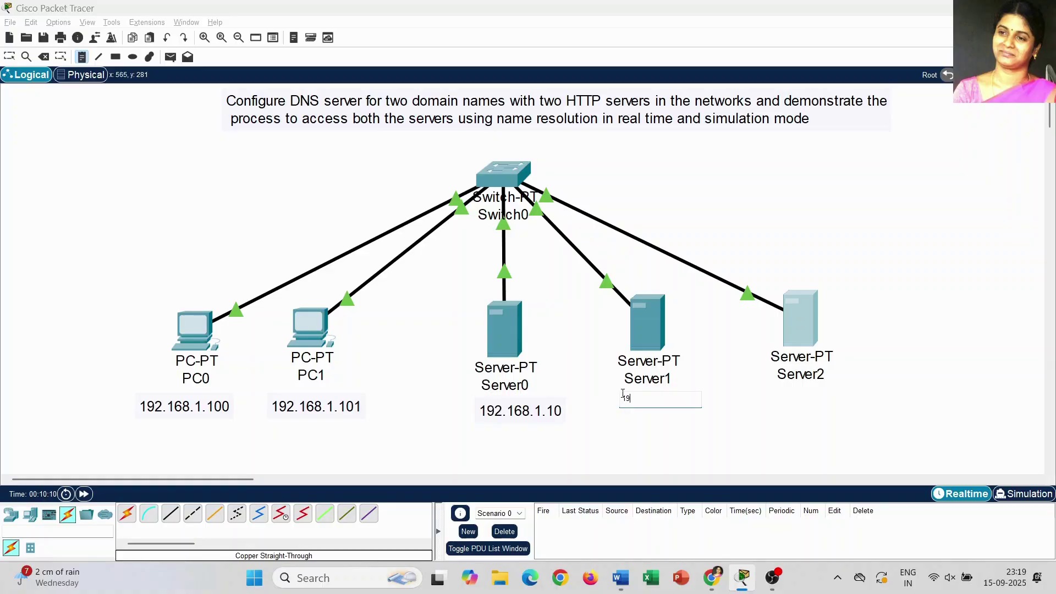
type("2.168.1.20")
left_click(786, 396)
type("19")
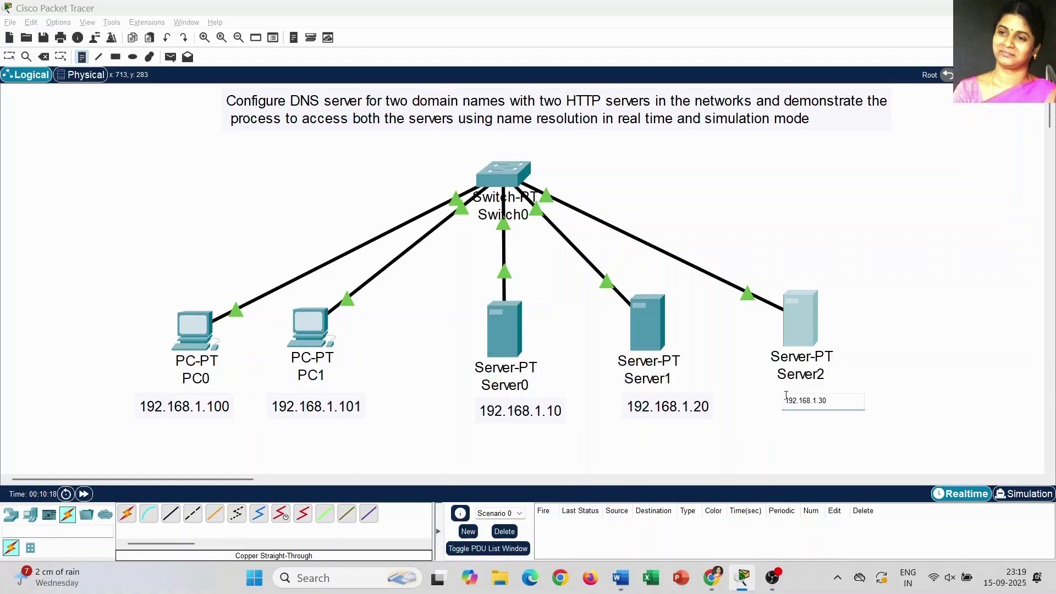
type("2.168.1.30")
key("Escape")
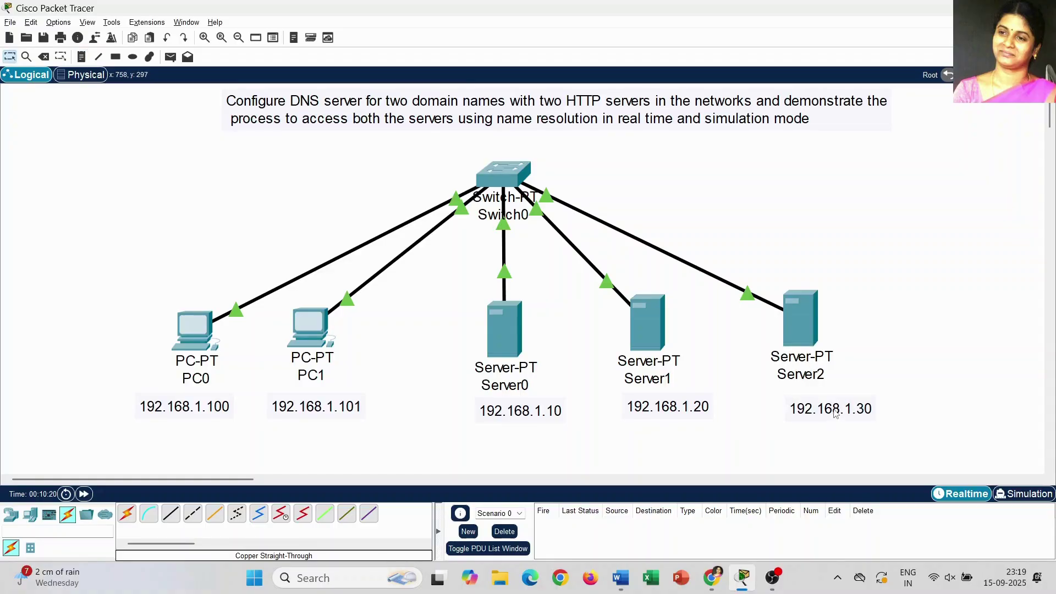
Place the 192.168.1.30 note directly beneath Server2 and nudge Server1 and Server2 into line with their notes
left_click_drag(832, 411, 810, 404)
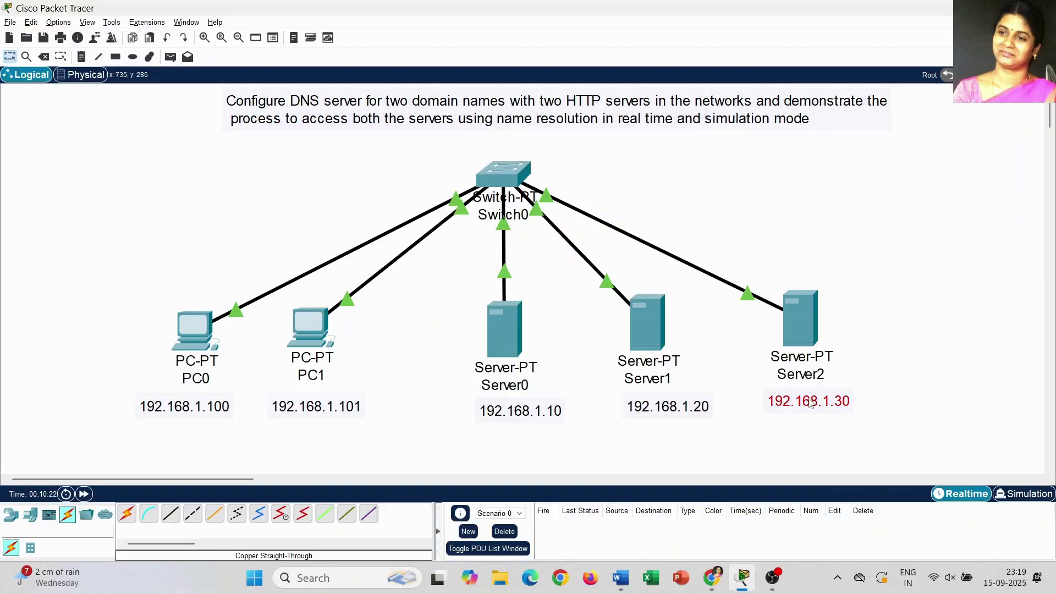
left_click_drag(647, 335, 659, 331)
left_click_drag(803, 326, 806, 328)
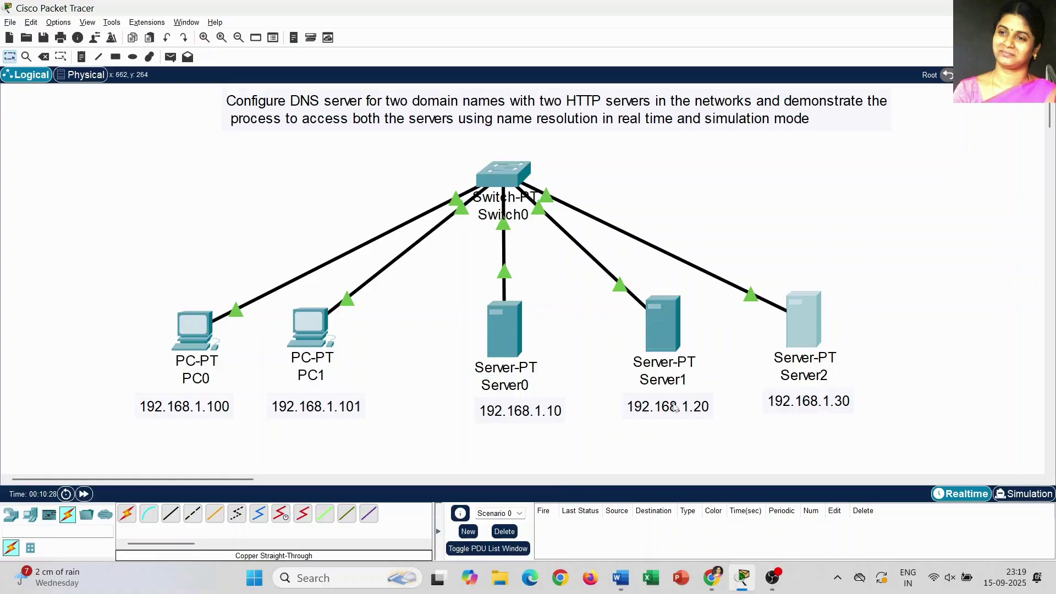
left_click(597, 442)
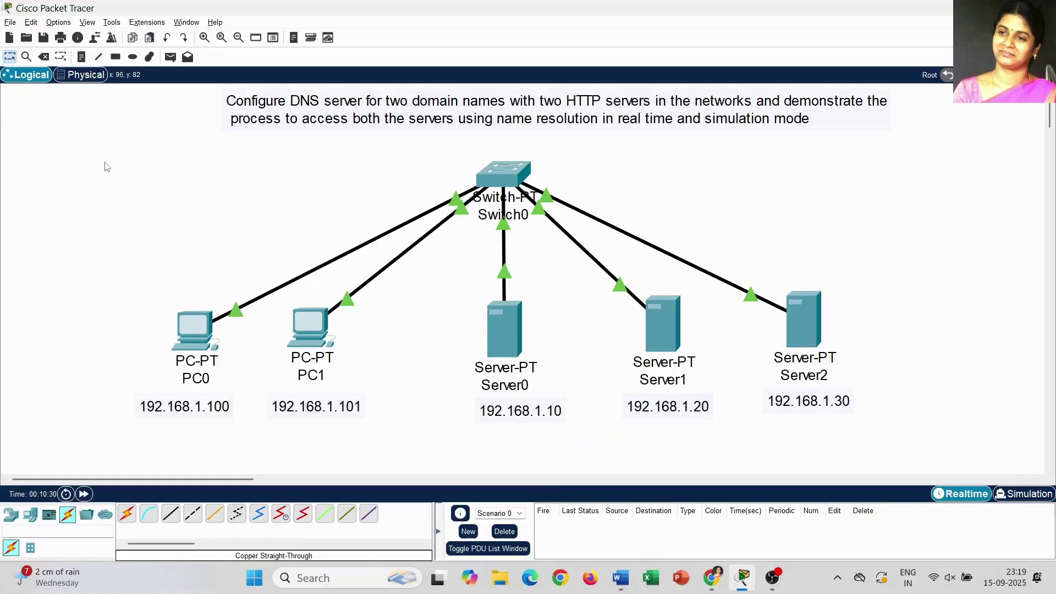
Add the role notes CLIENT1 below PC0's address and CLIENT2 below PC1's address
left_click(79, 58)
left_click(154, 428)
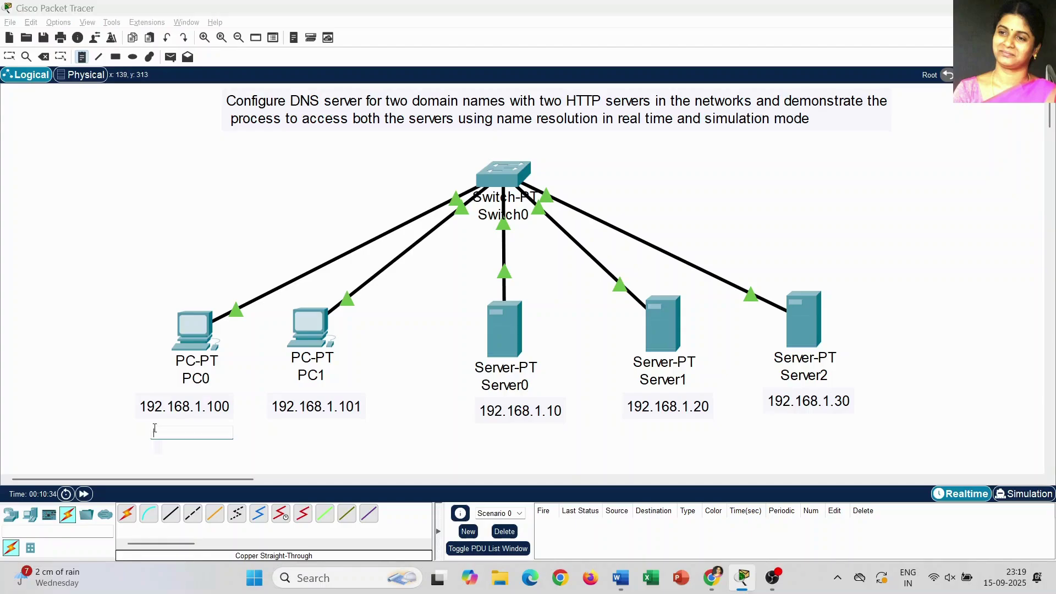
type("c")
left_click(285, 428)
type("CLIENT2")
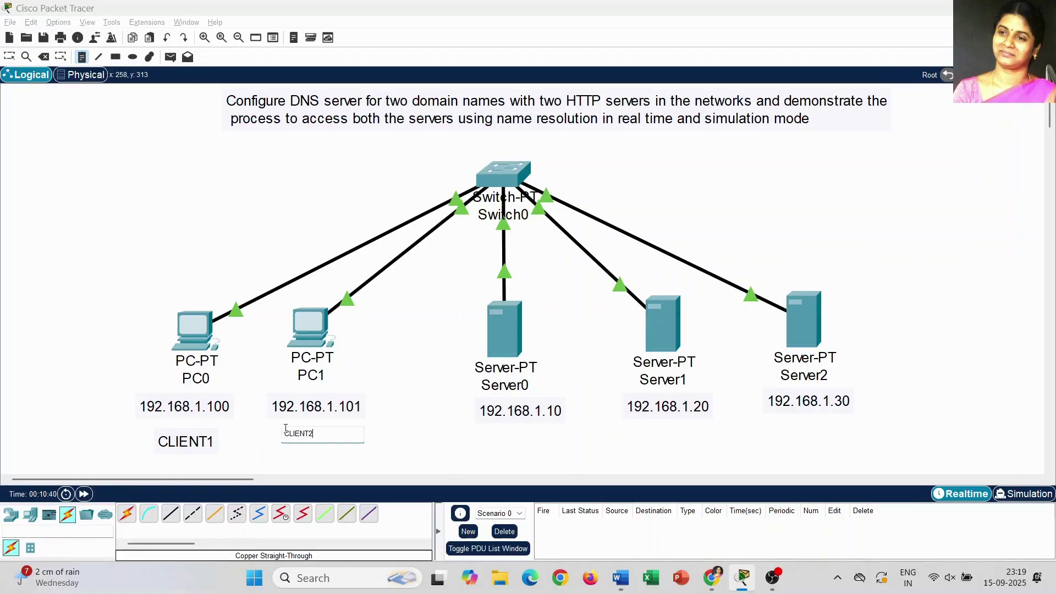
Add the role notes DNS SERVER below Server0's address, HTTP SERVER1 below Server1's address and HTTP SERVER2 below Server2's address
left_click(480, 433)
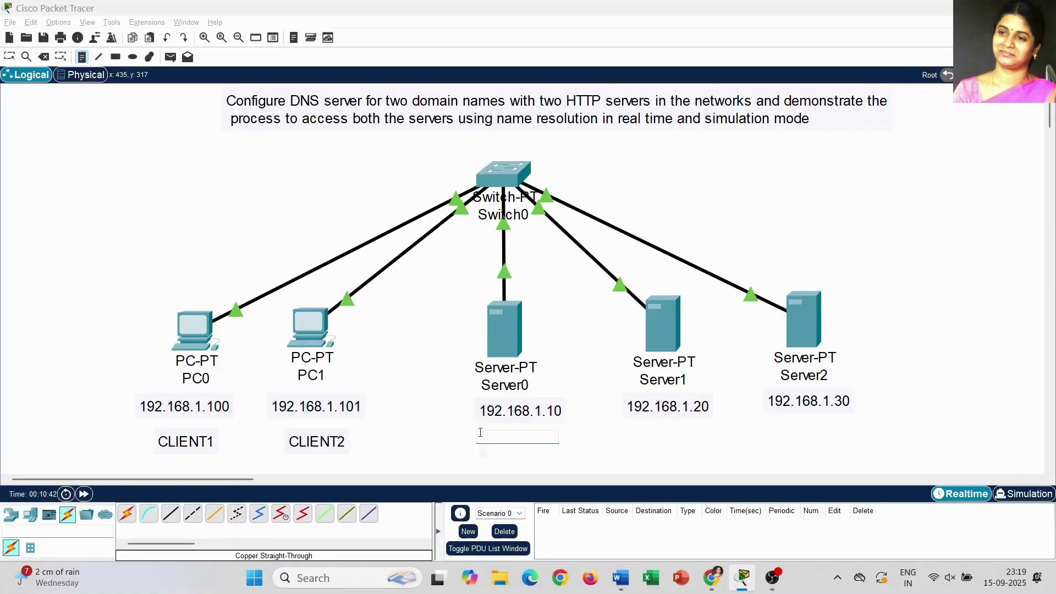
type("DNS SERVER")
left_click(639, 438)
type("HTT")
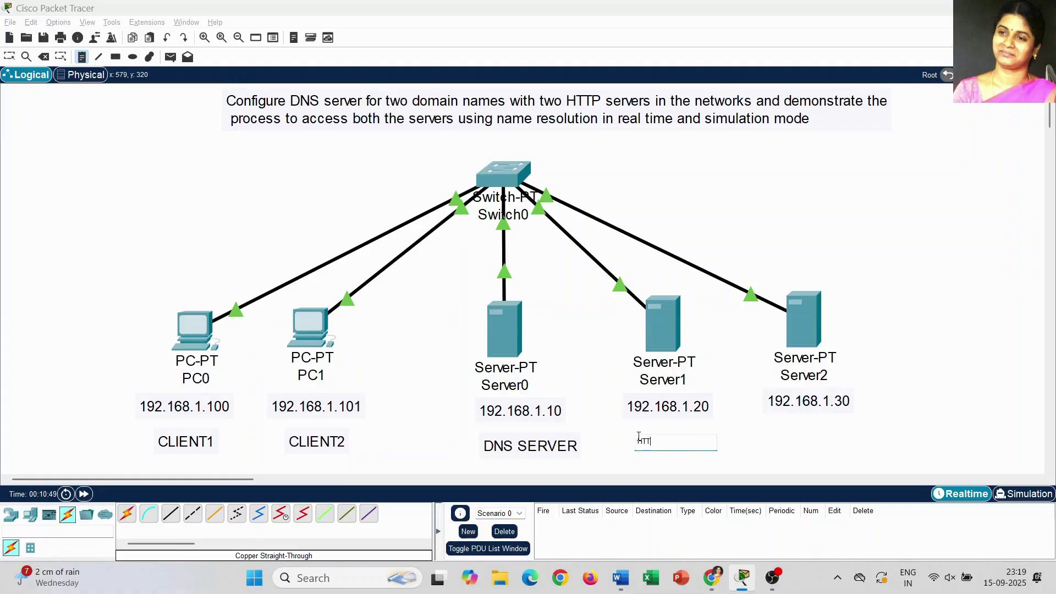
type("P SERVER1")
left_click(777, 427)
type("HTTP ")
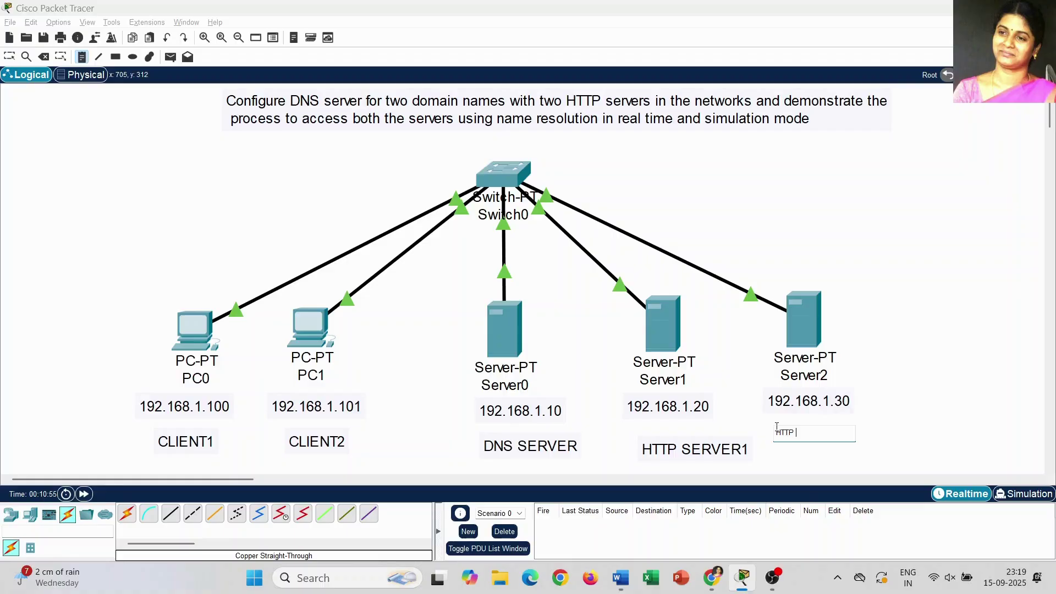
type("SERVER2")
key("Escape")
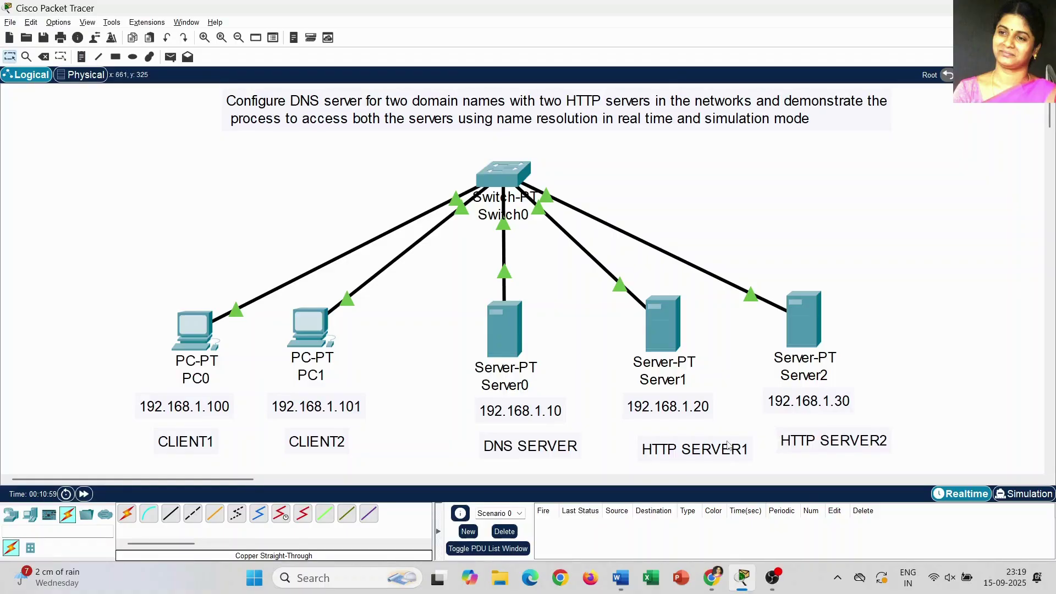
Align the three server role notes beneath their addresses and shift Server2 with its 192.168.1.30 note into line above HTTP SERVER2
left_click_drag(719, 453, 699, 440)
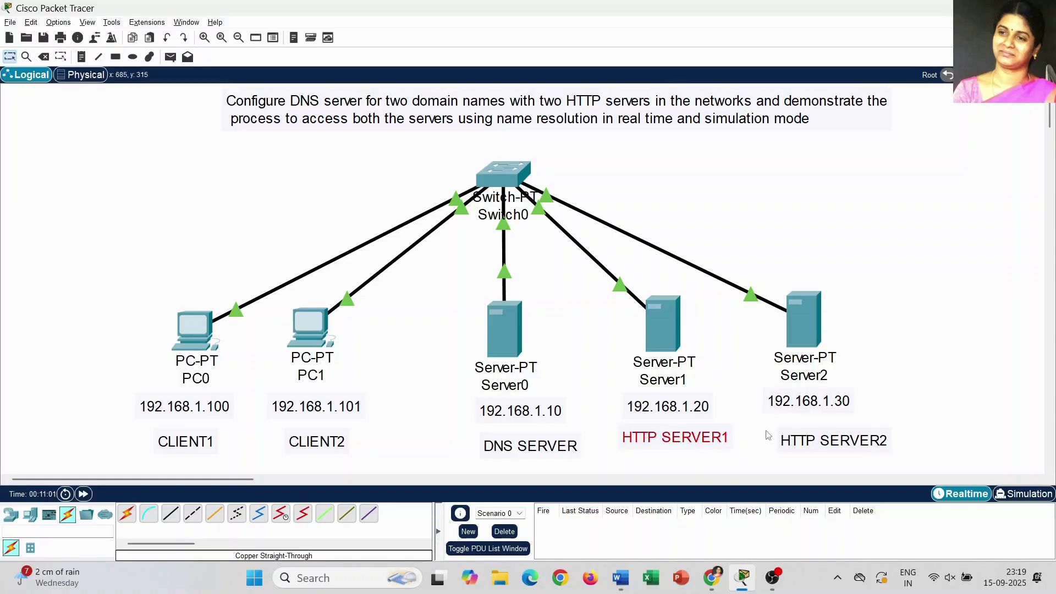
left_click_drag(803, 449, 799, 441)
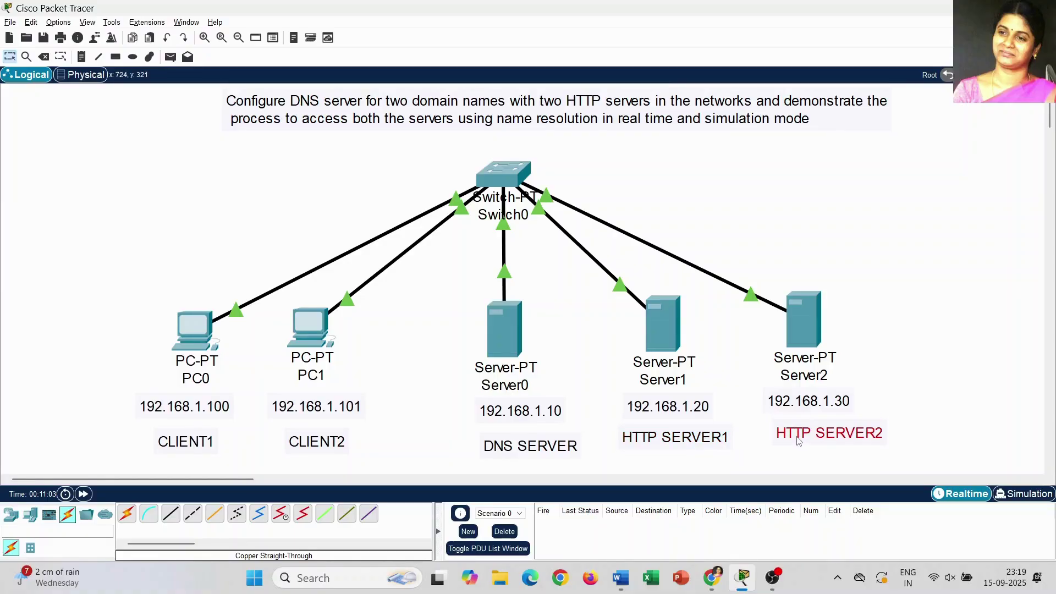
left_click_drag(805, 342, 823, 346)
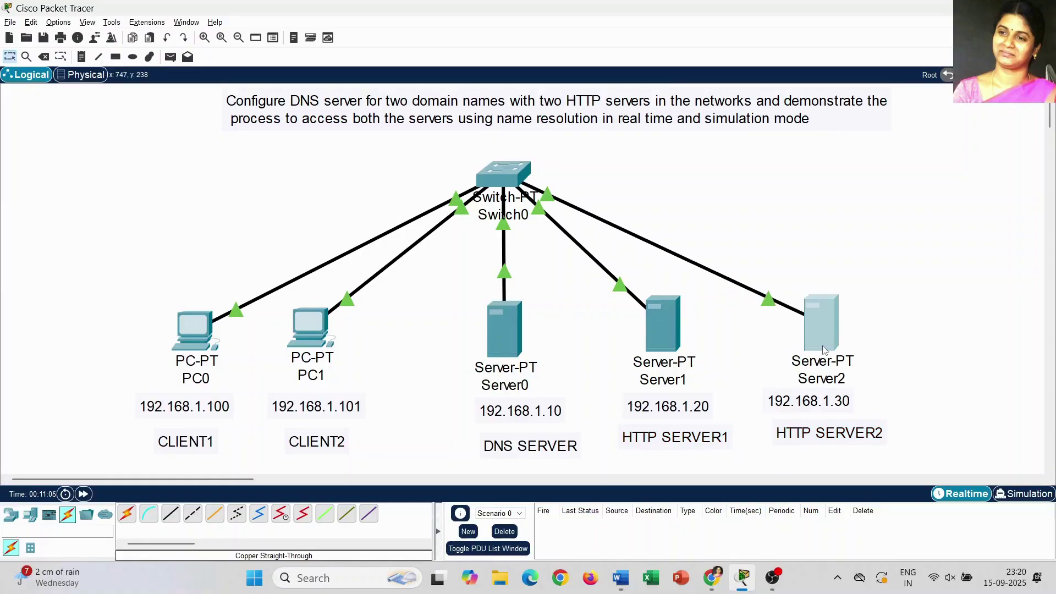
left_click_drag(815, 410, 832, 415)
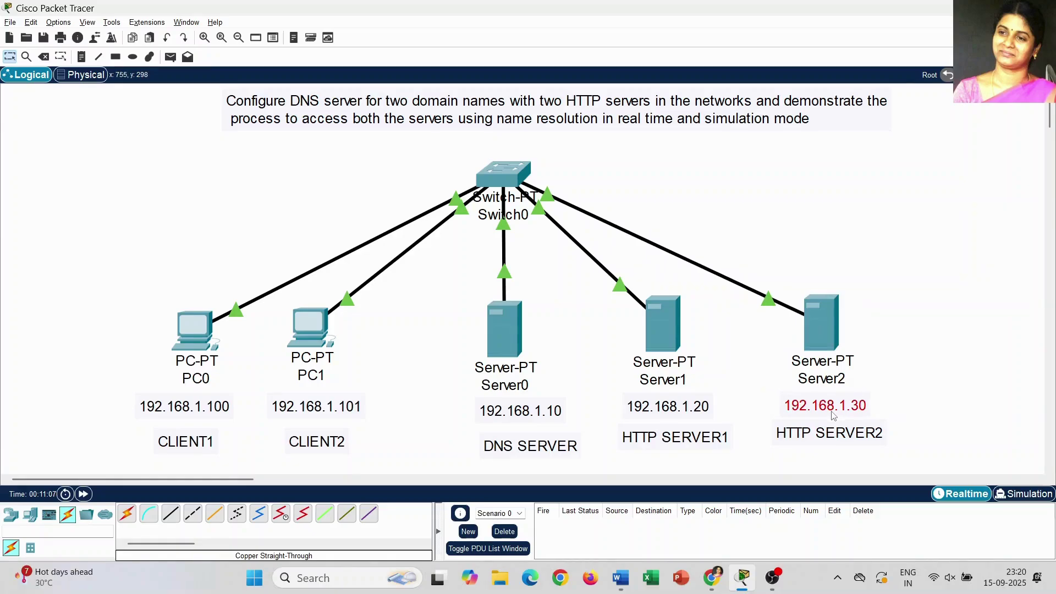
left_click_drag(526, 453, 514, 443)
left_click(938, 336)
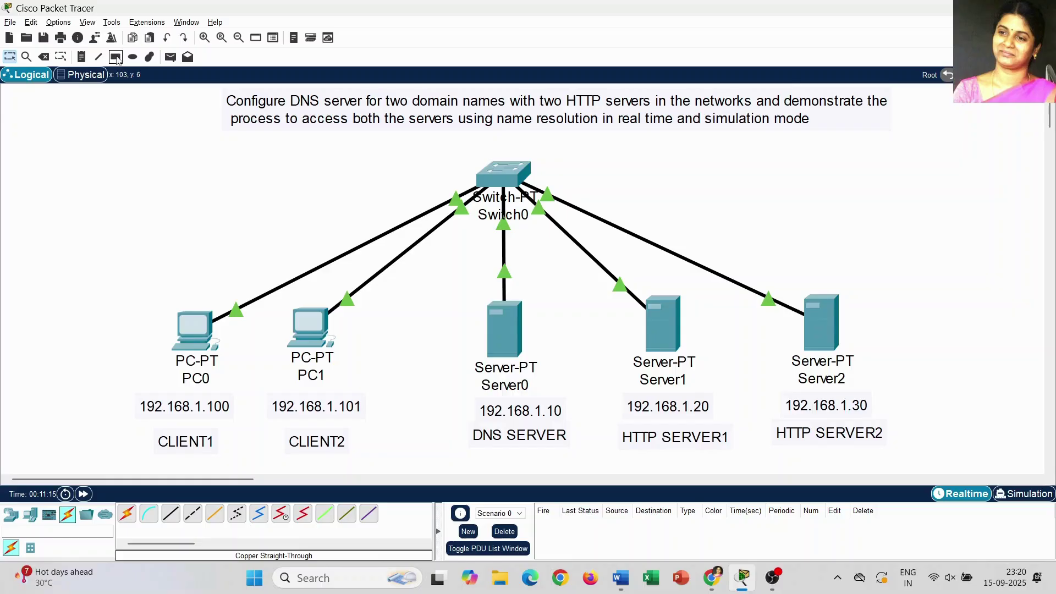
Draw a rectangle with green fill #00ff7f around PC0 and PC1, enclosing their address and role notes
left_click(116, 57)
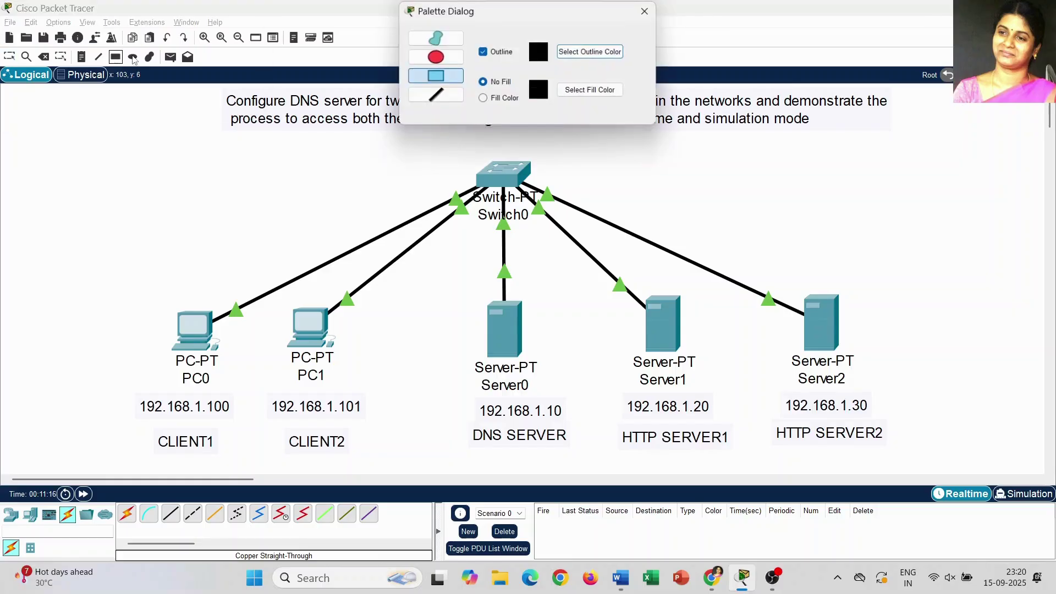
left_click(506, 100)
left_click(587, 93)
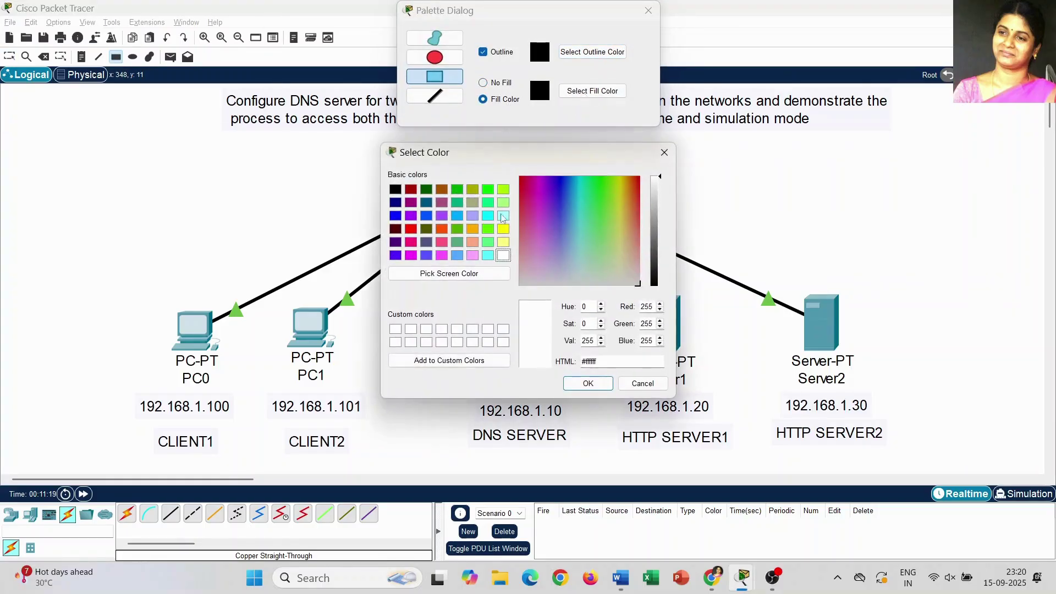
left_click(489, 204)
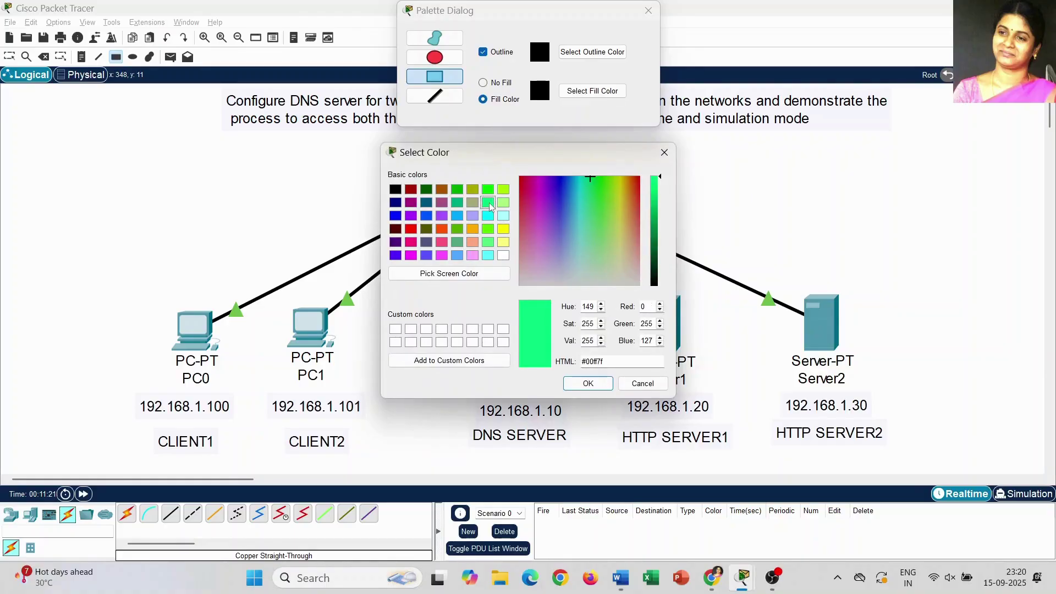
left_click(588, 384)
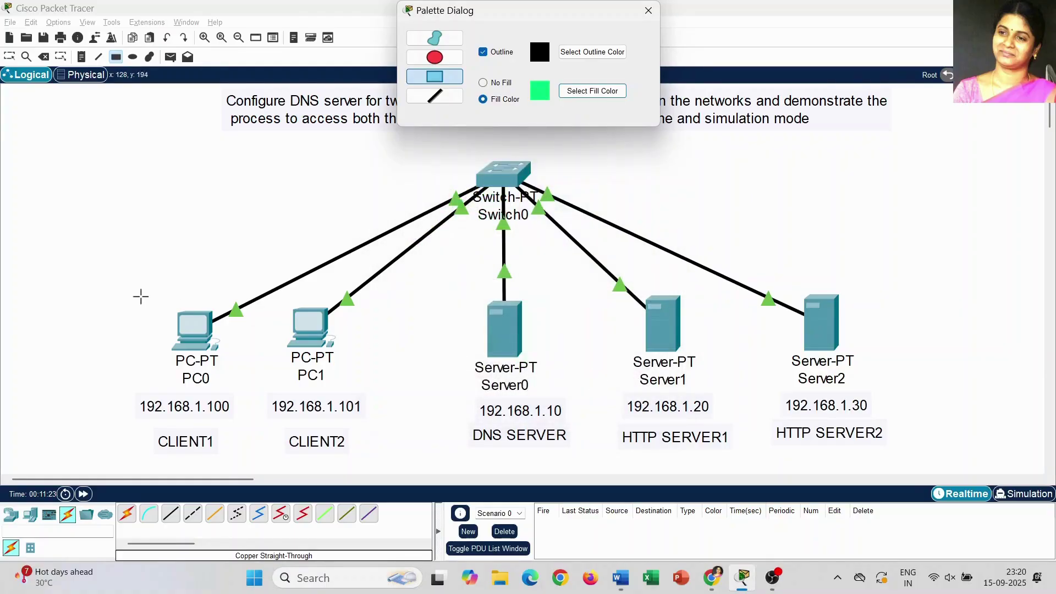
left_click_drag(124, 291, 384, 464)
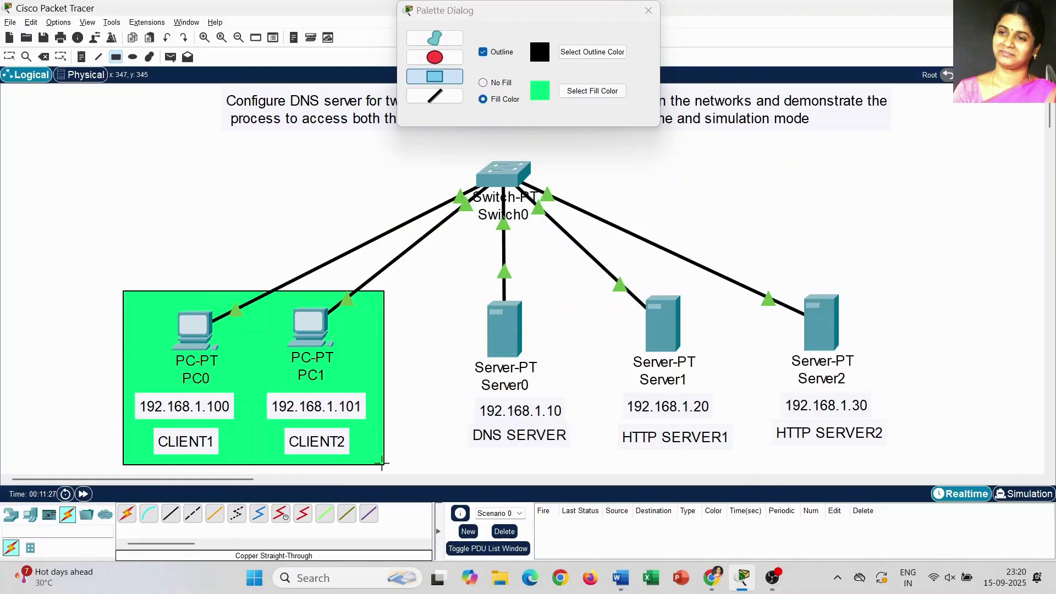
Draw a rectangle with yellow fill #ffff00 around Server0 and its address and role notes
left_click(578, 96)
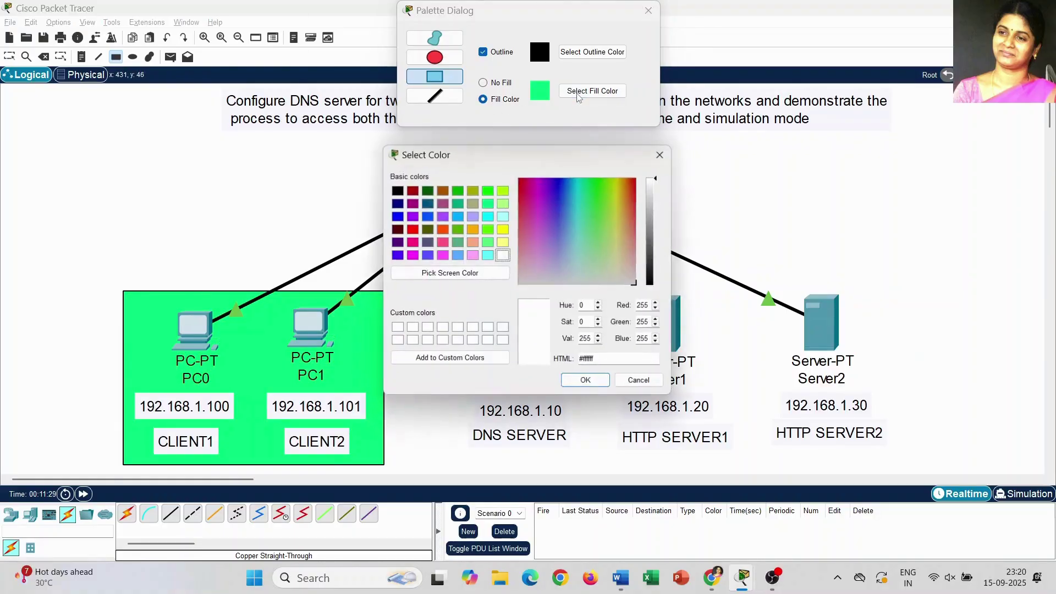
left_click(503, 229)
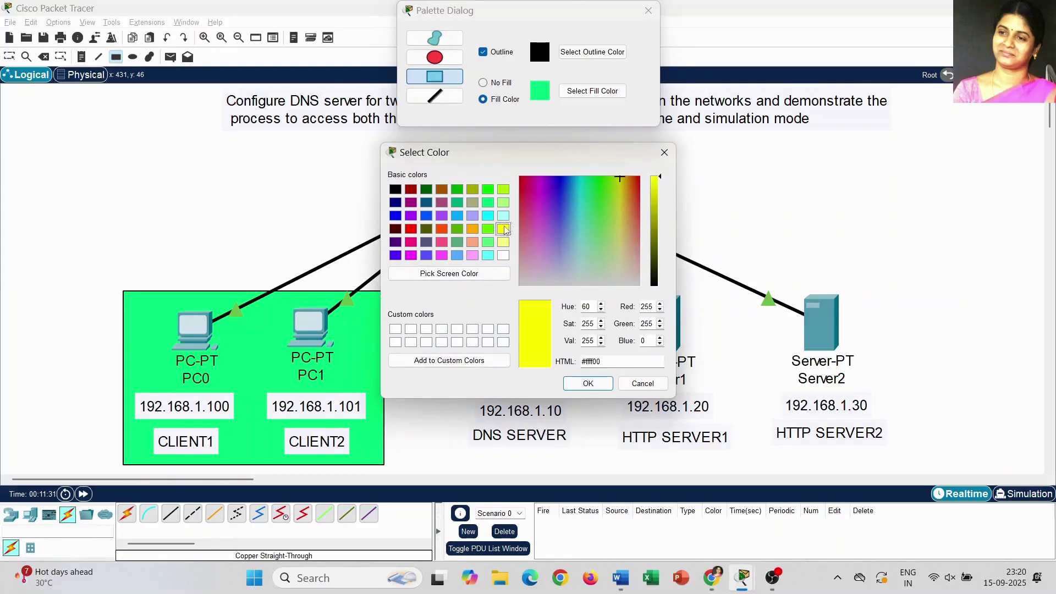
left_click(588, 383)
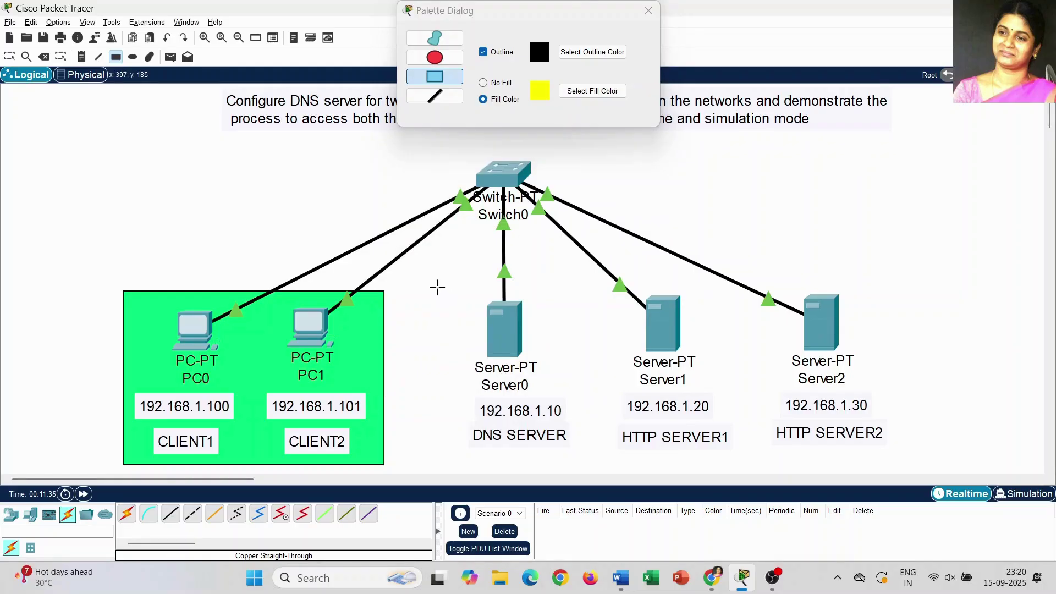
left_click_drag(438, 286, 587, 463)
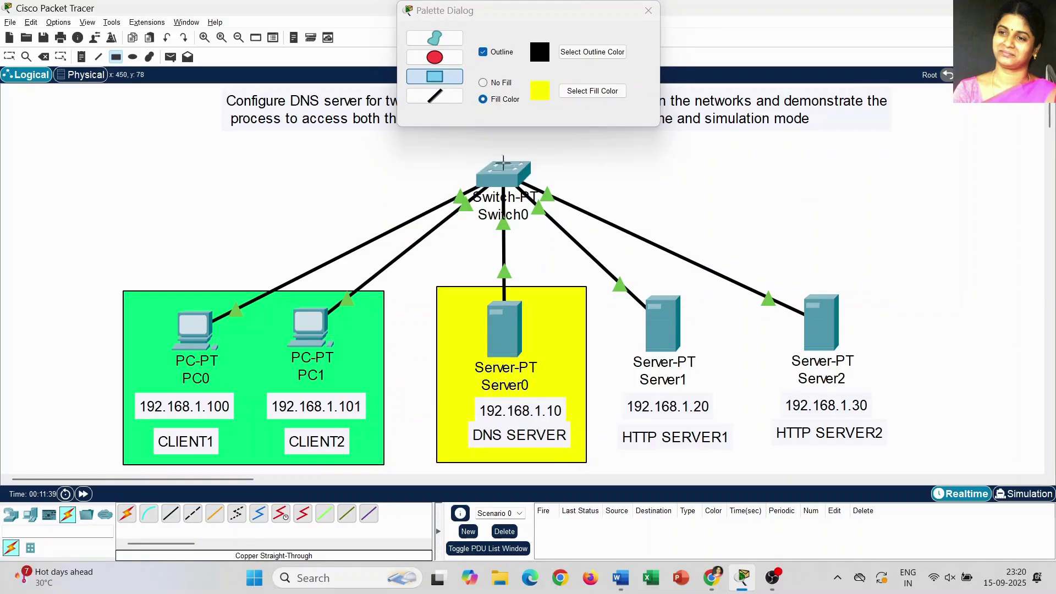
Draw a light pink filled rectangle around Server1, Server2 and their notes, and finish drawing shapes
left_click(592, 91)
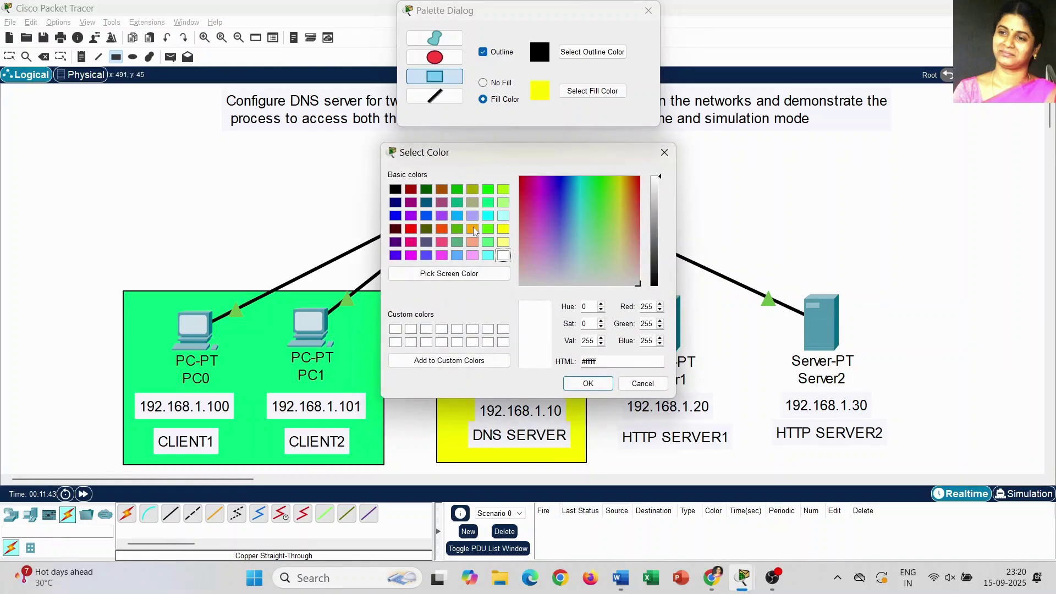
left_click(474, 230)
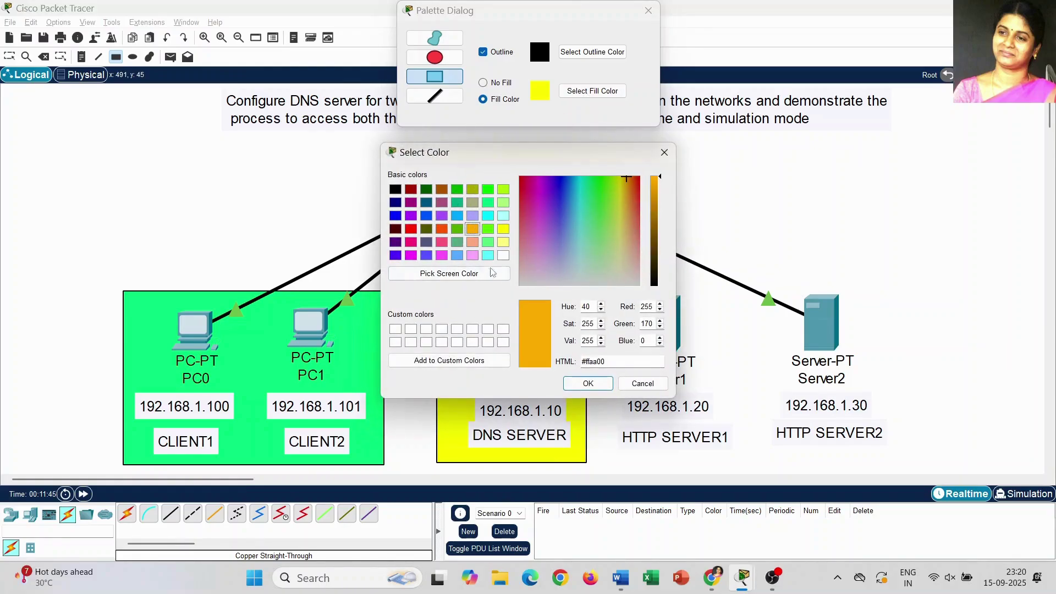
left_click(473, 256)
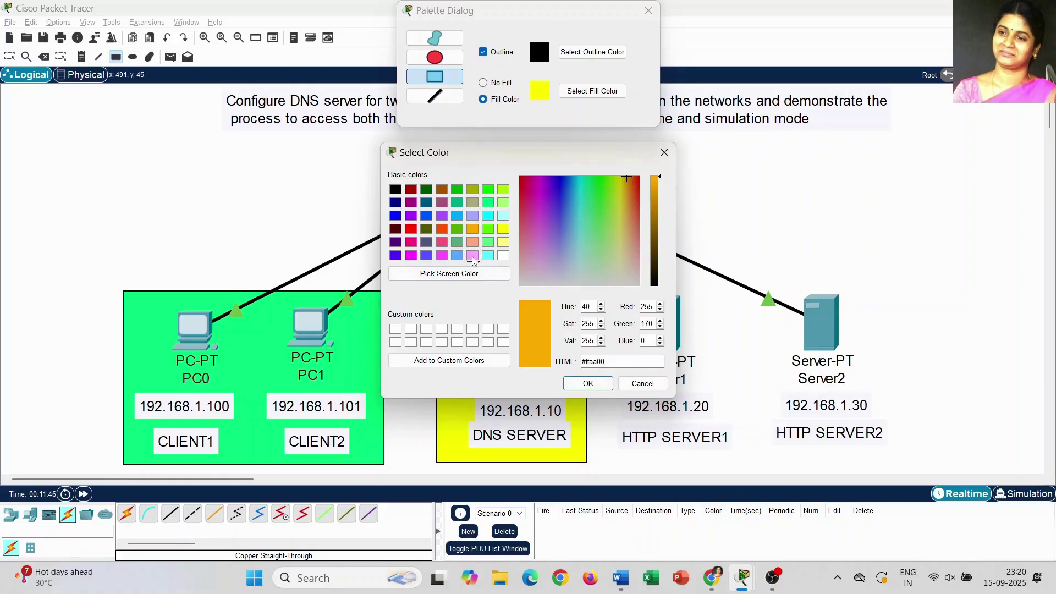
left_click(588, 383)
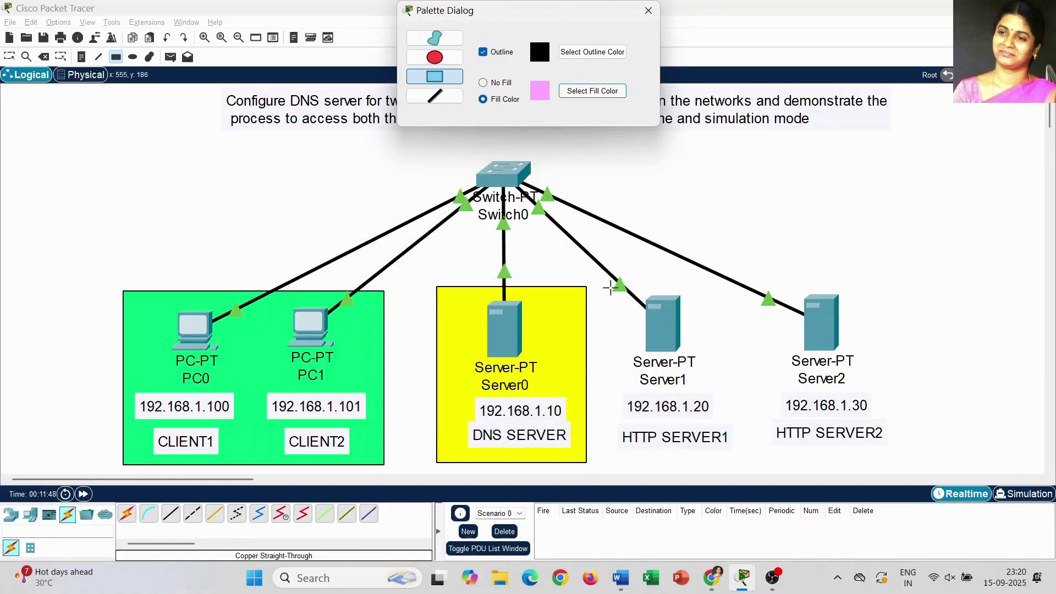
left_click_drag(611, 288, 897, 461)
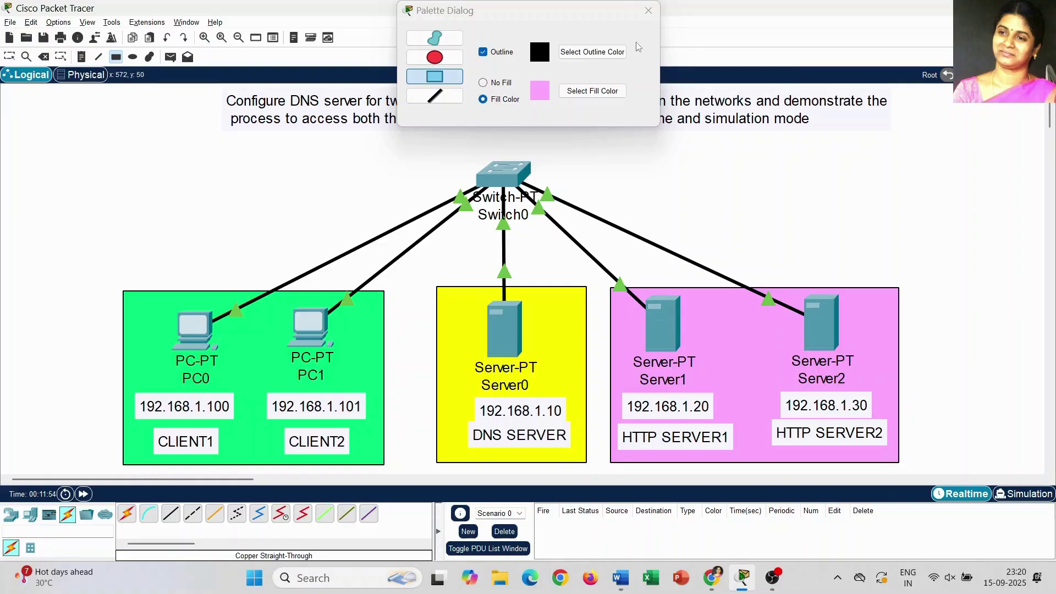
left_click(648, 10)
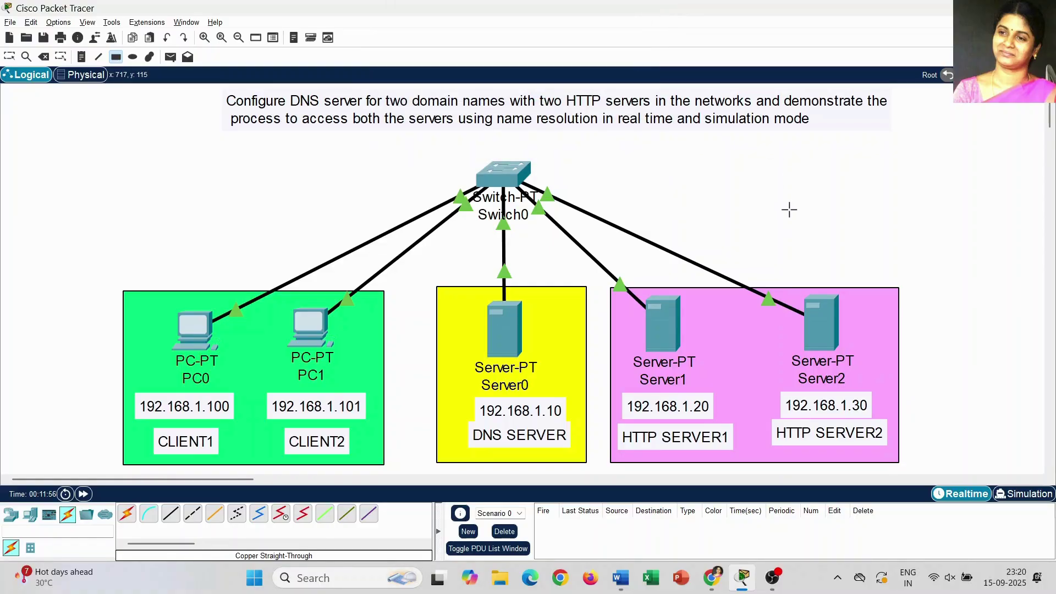
key("Escape")
Set PC0's static IPv4 address to 192.168.1.100 in its IP configuration
left_click(193, 344)
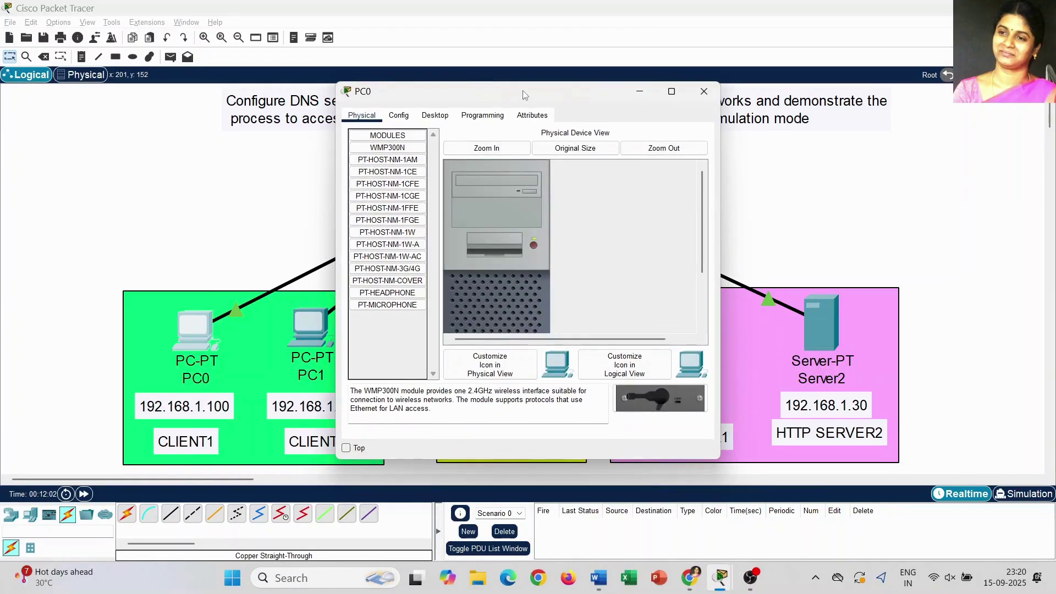
left_click_drag(523, 99, 576, 86)
left_click(486, 104)
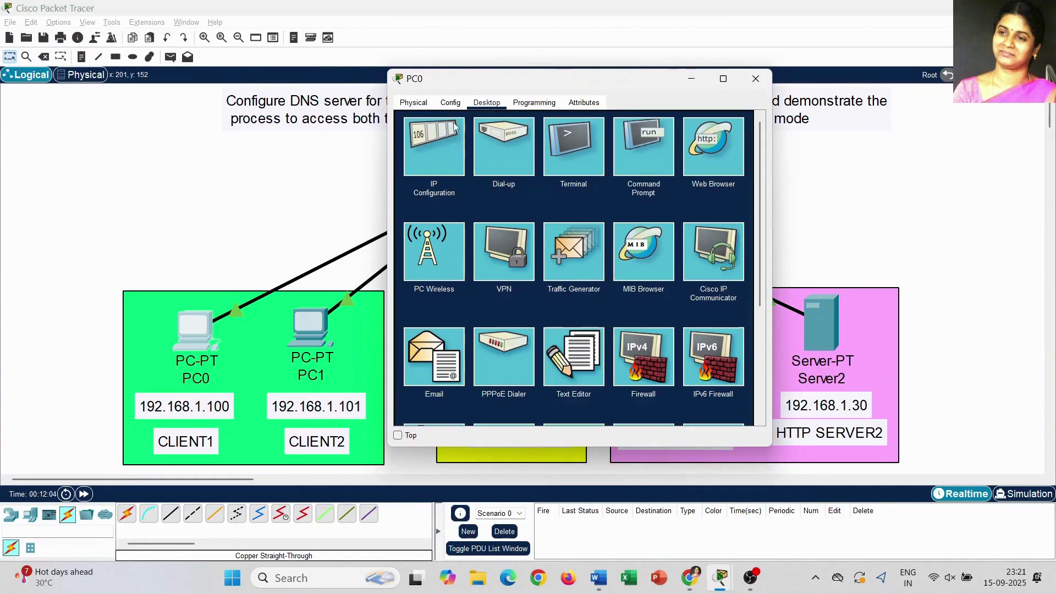
left_click(437, 155)
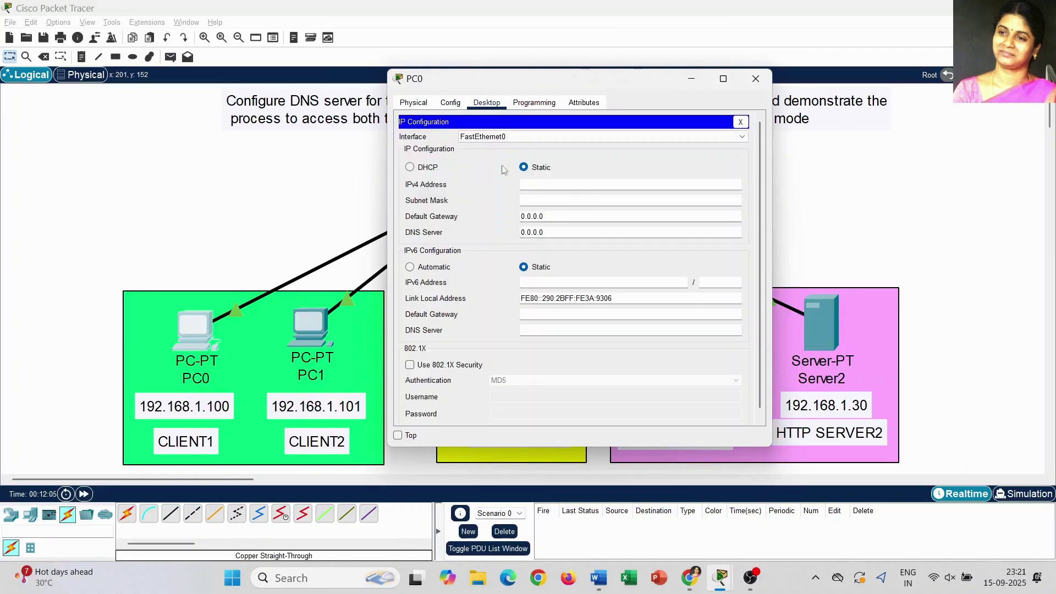
left_click(582, 187)
type("192.16")
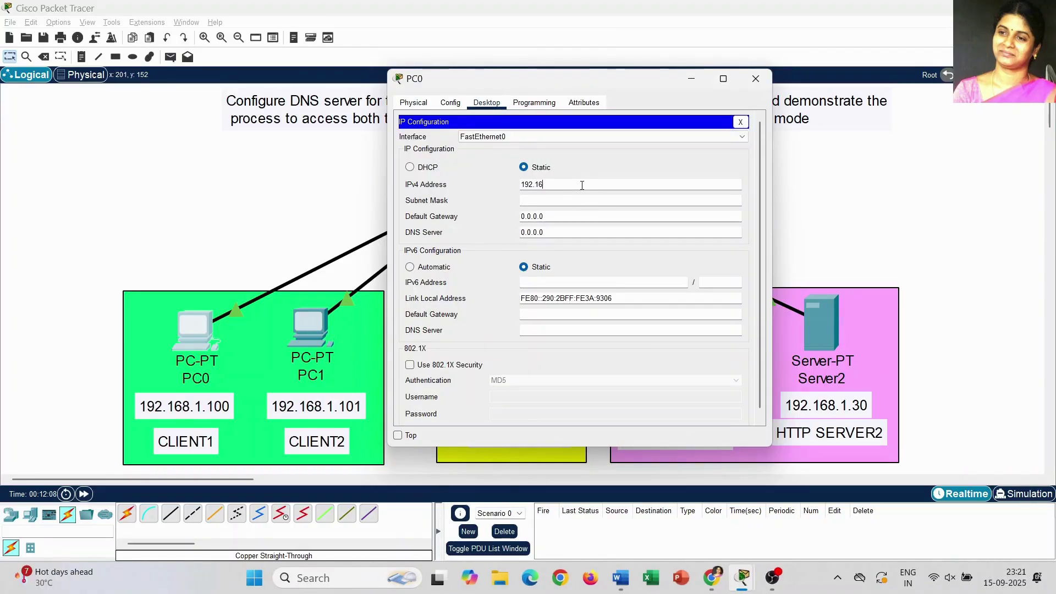
type("8.1.100")
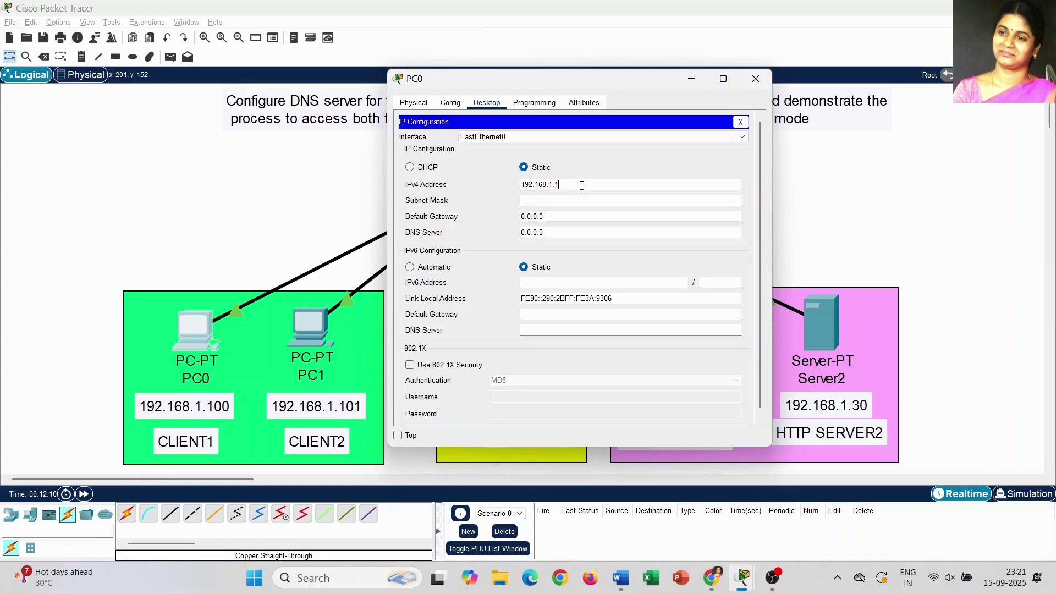
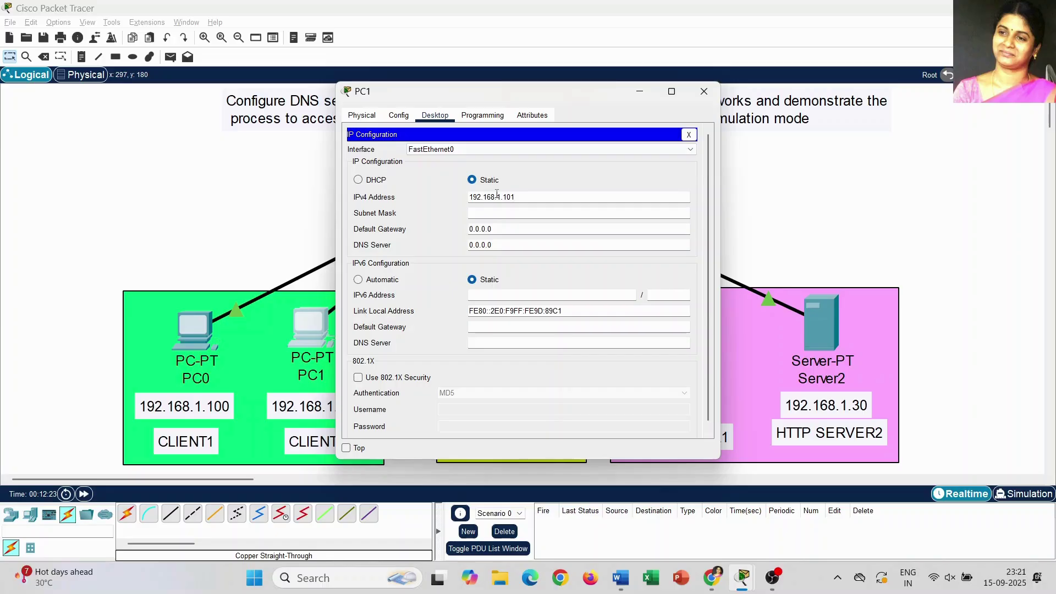
Fill in the subnet mask for PC1's address 192.168.1.101 and close the PC's settings
left_click(554, 212)
left_click(697, 92)
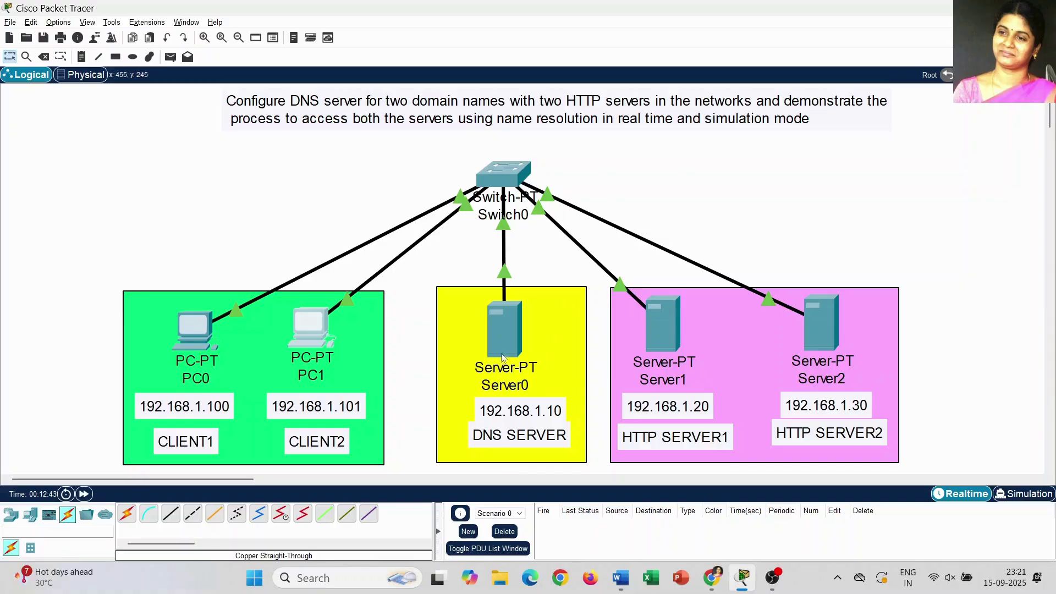
Set Server0's static IPv4 address to 192.168.1.10 with subnet mask 255.255.255.0 and close its settings
left_click(504, 330)
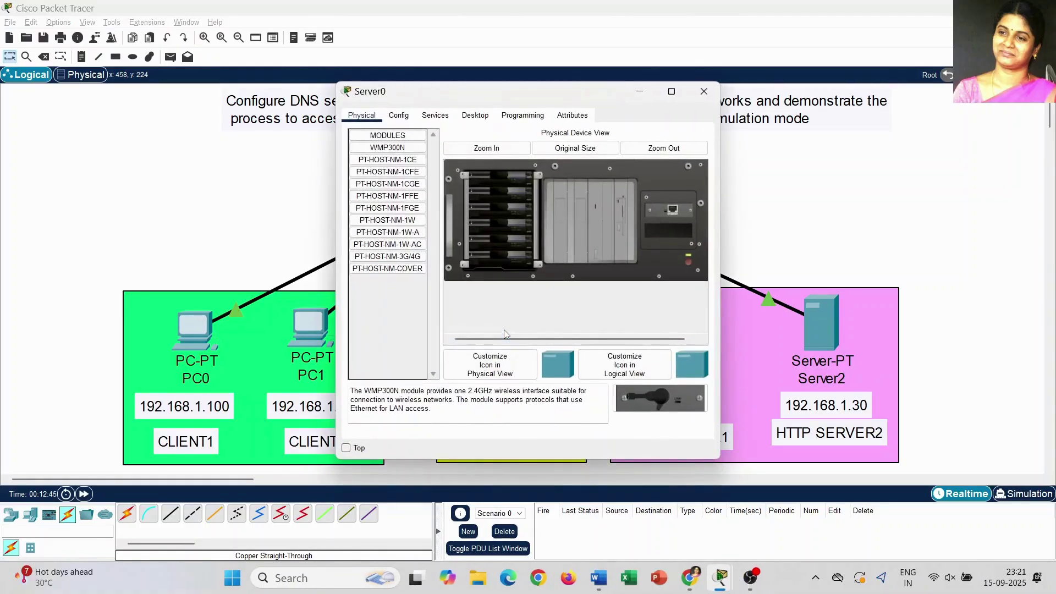
left_click(476, 115)
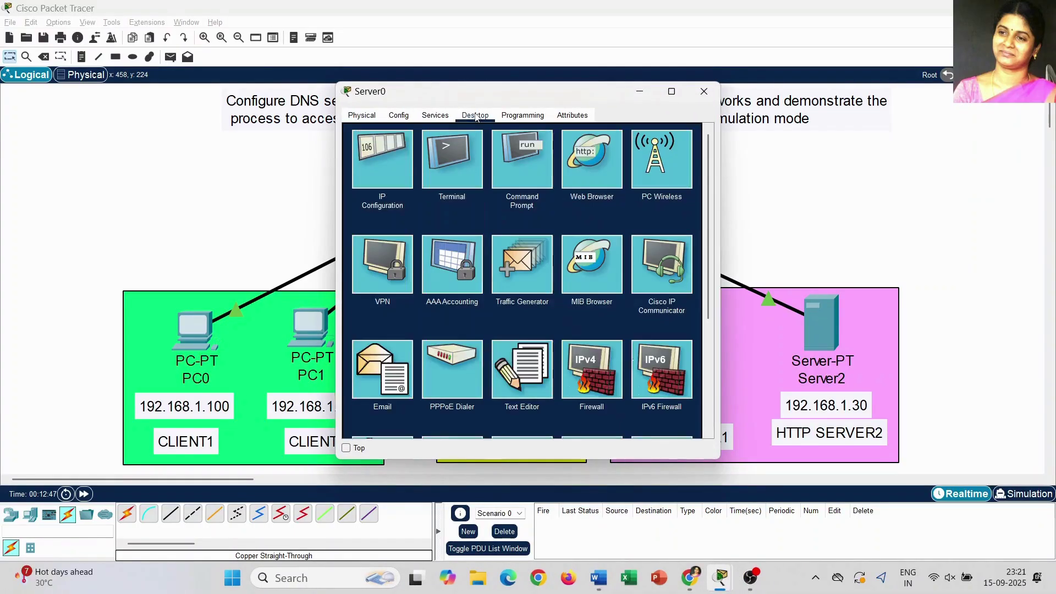
left_click(394, 160)
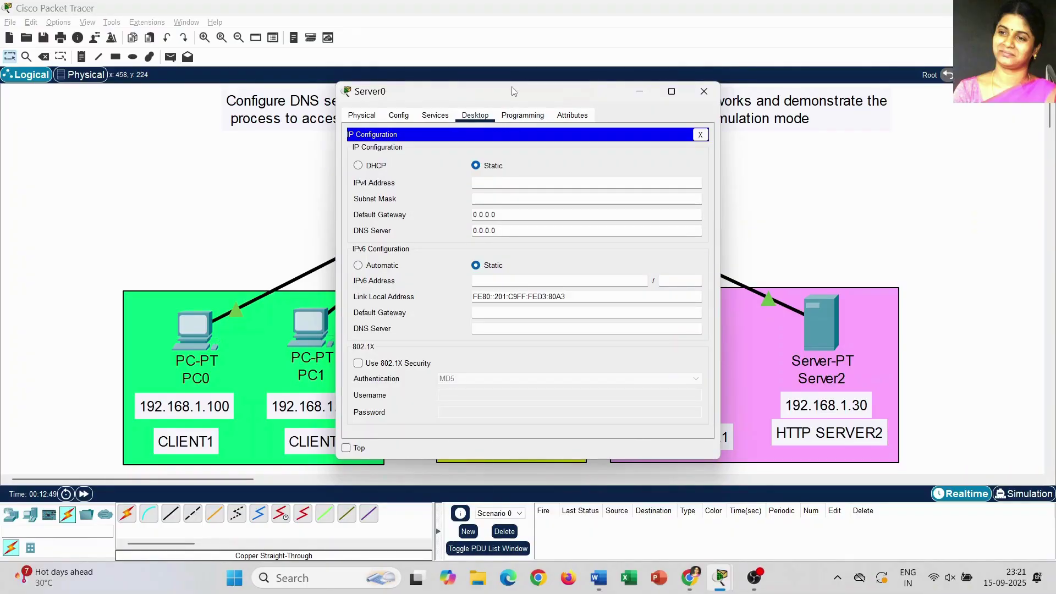
left_click_drag(514, 91, 781, 94)
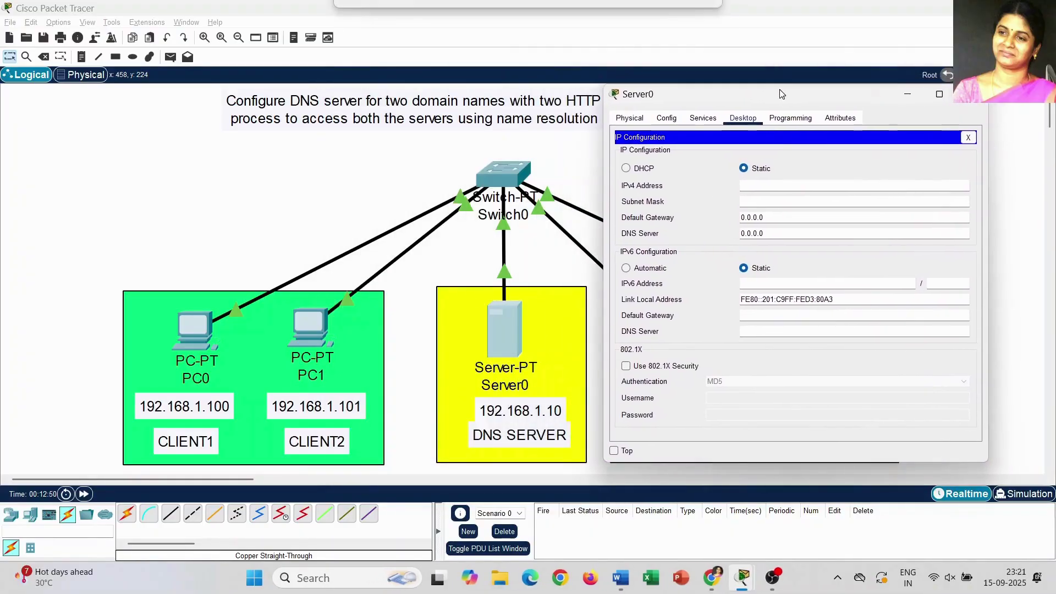
left_click(764, 188)
type("192.168.1.10")
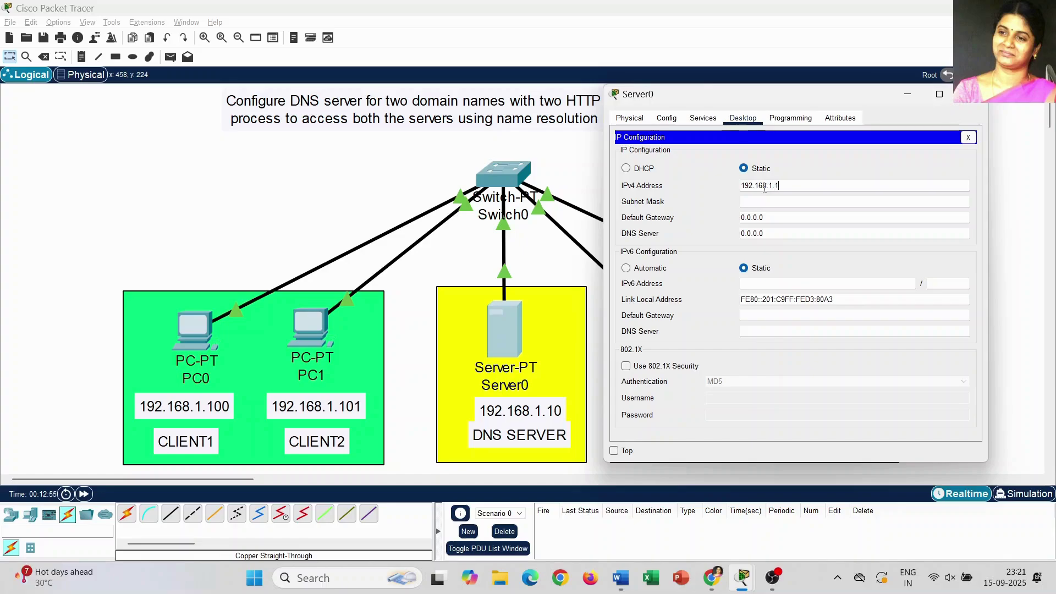
left_click(774, 201)
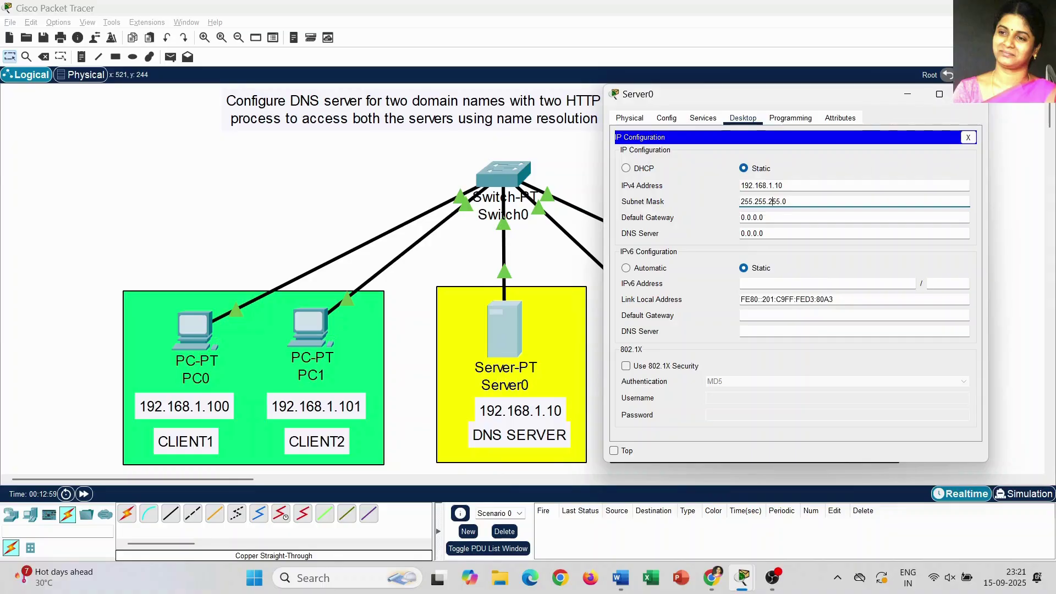
left_click(972, 96)
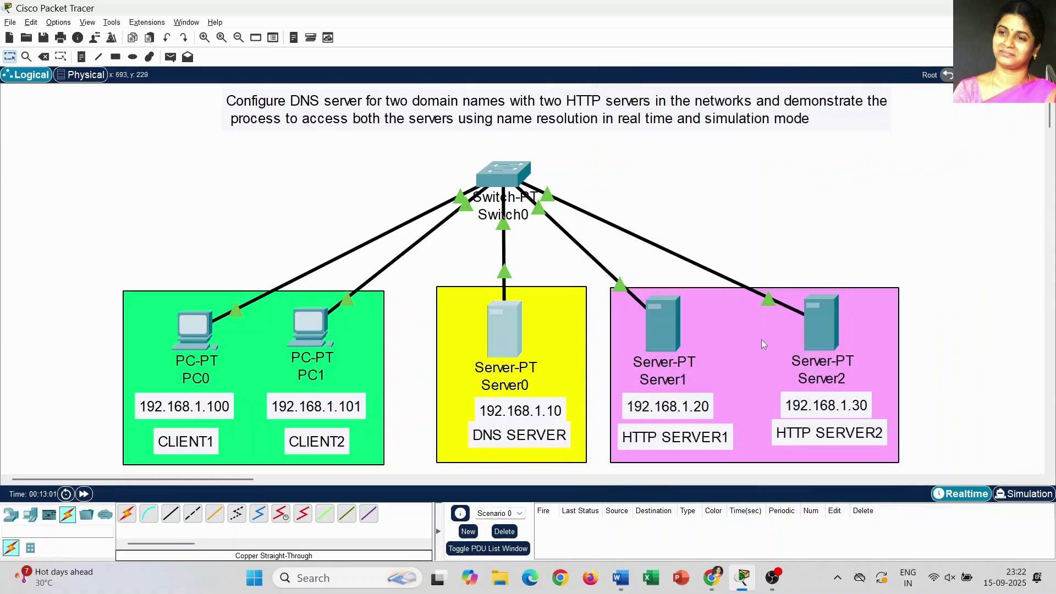
Set Server1's static IPv4 address to 192.168.1.20 with subnet mask 255.255.255.0 and close its settings
left_click(671, 327)
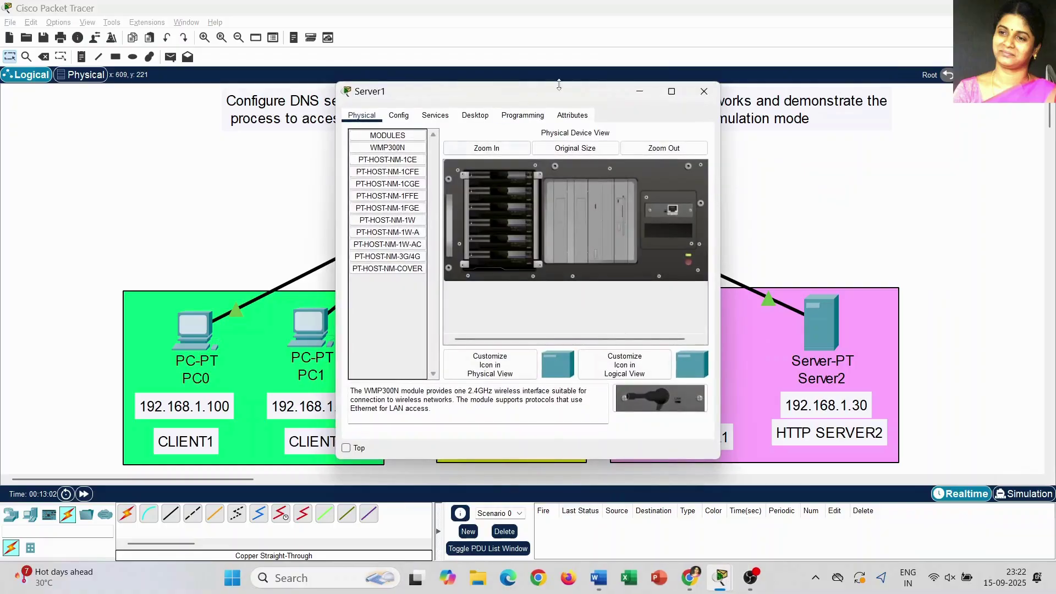
left_click_drag(567, 95, 389, 84)
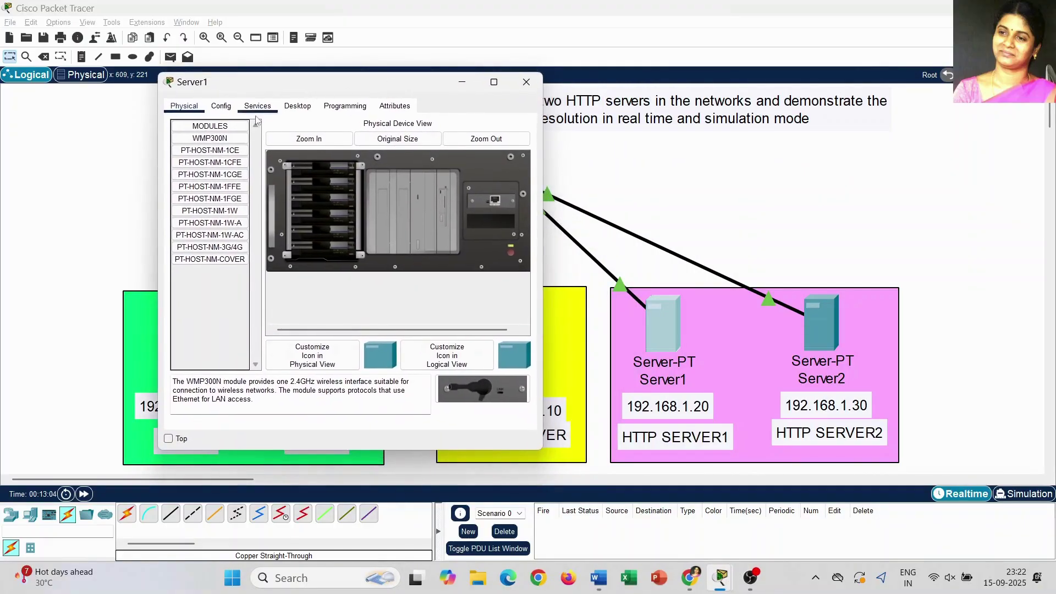
left_click(296, 110)
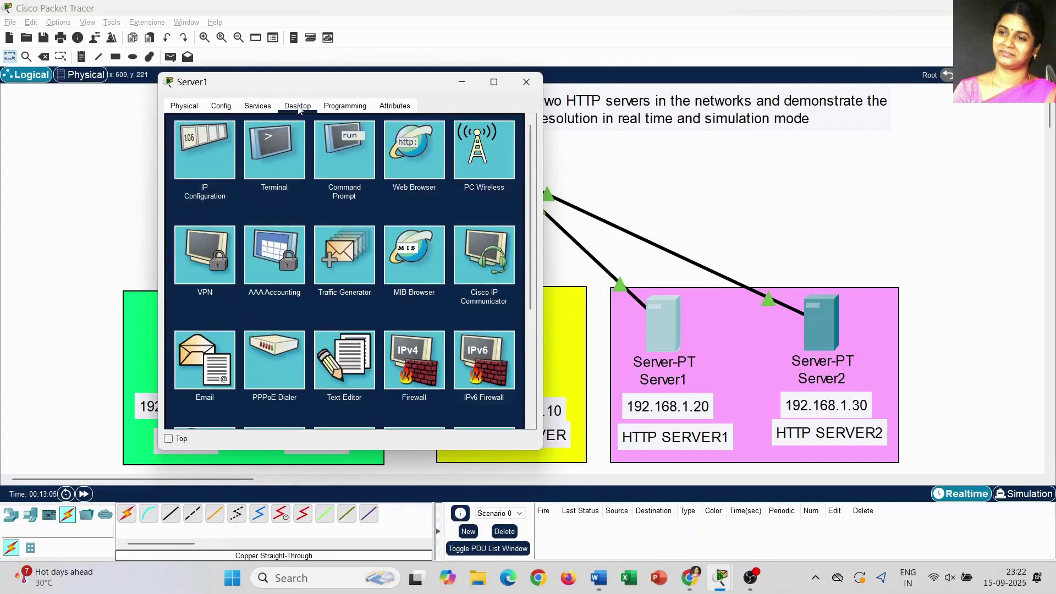
left_click(225, 154)
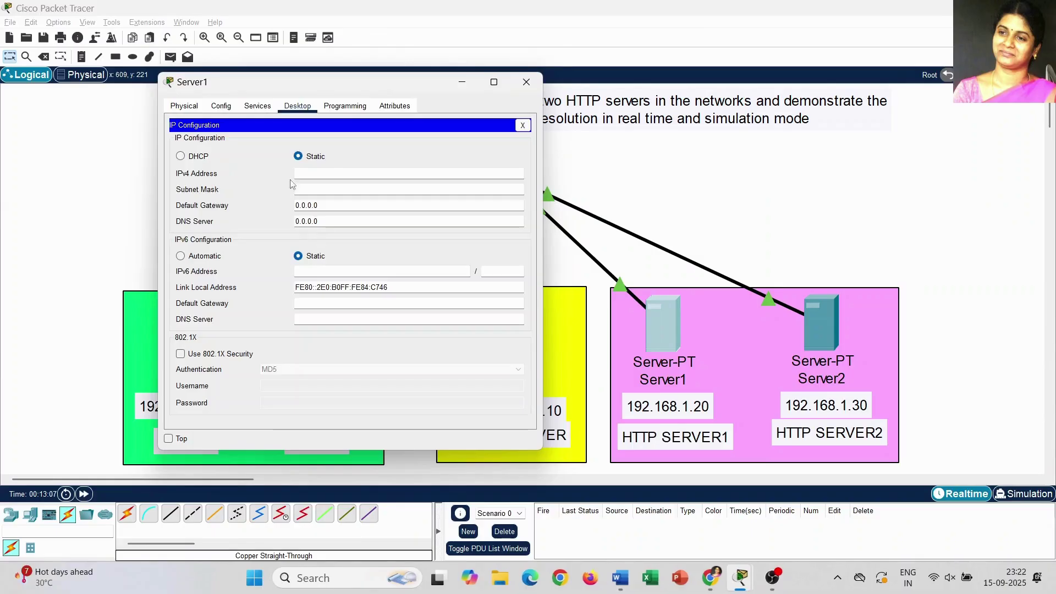
left_click(327, 175)
type("192.168.")
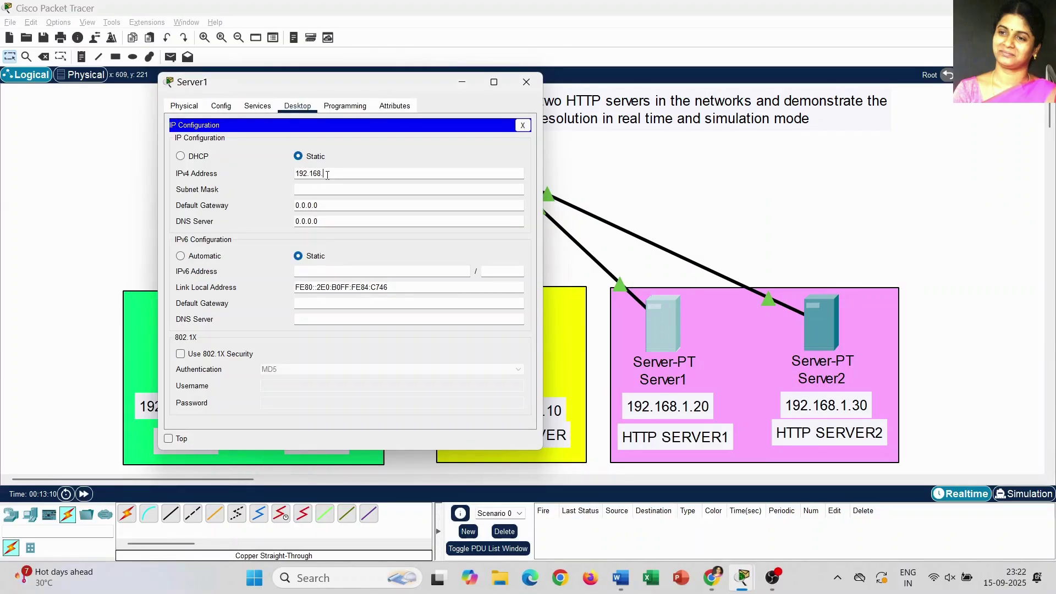
type("1.20")
left_click(338, 187)
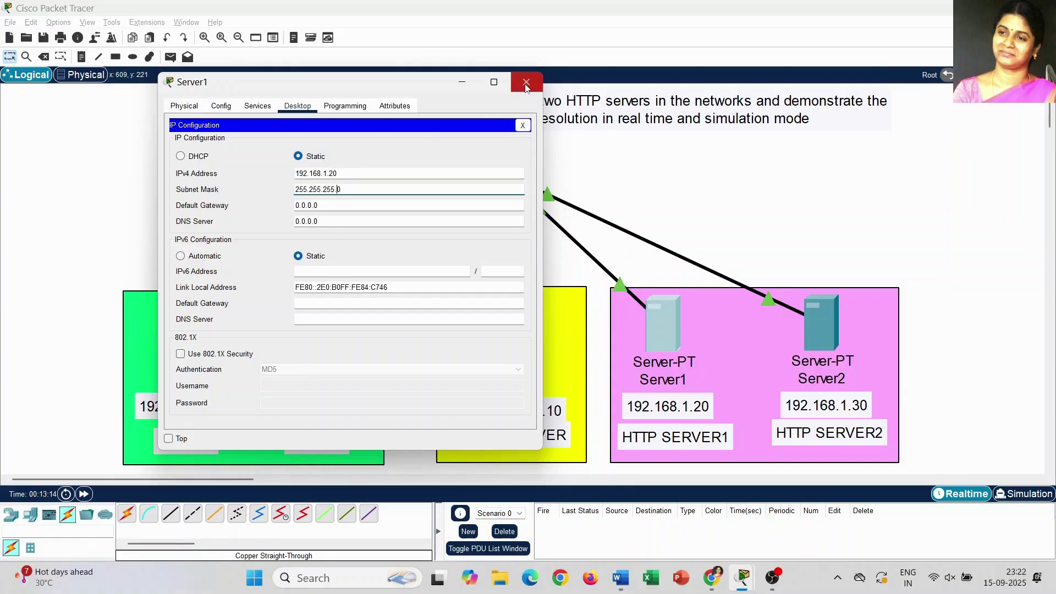
left_click(526, 83)
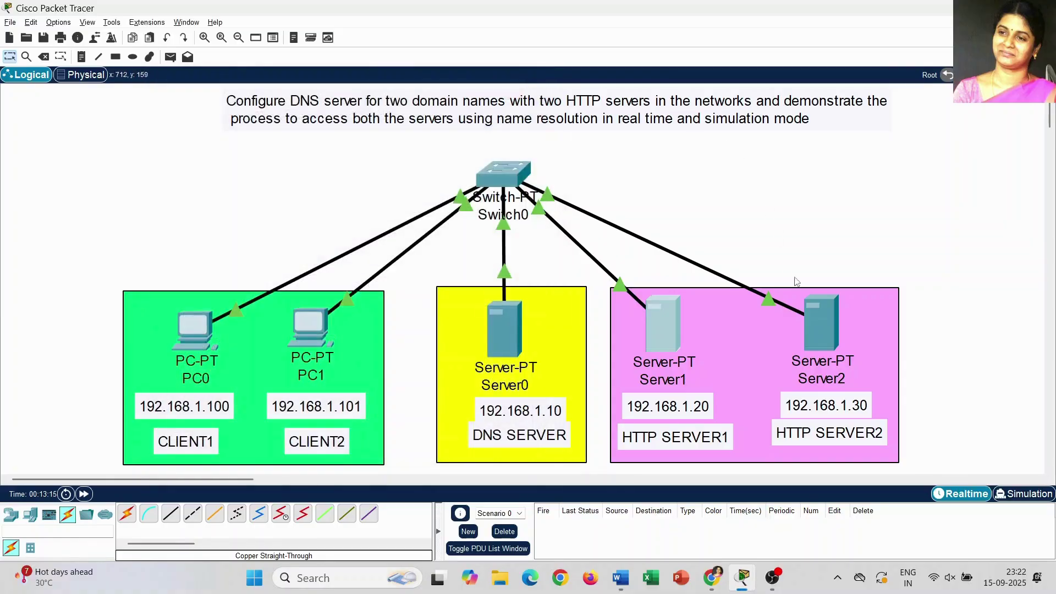
Set Server2's static IPv4 address to 192.168.1.30 with subnet mask 255.255.255.0 and close its settings
left_click(823, 333)
left_click_drag(512, 91, 352, 68)
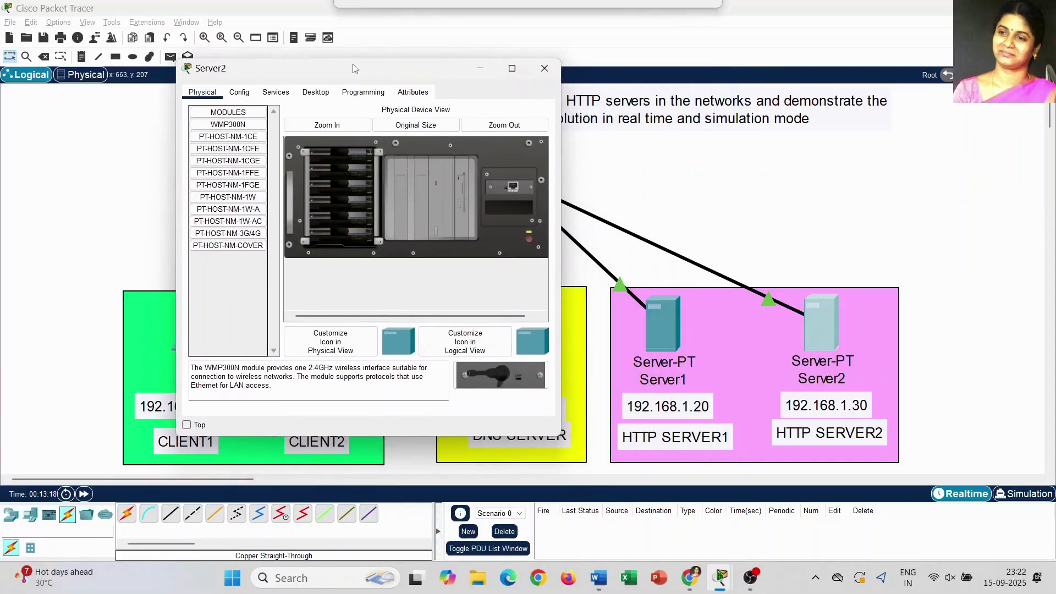
left_click(318, 93)
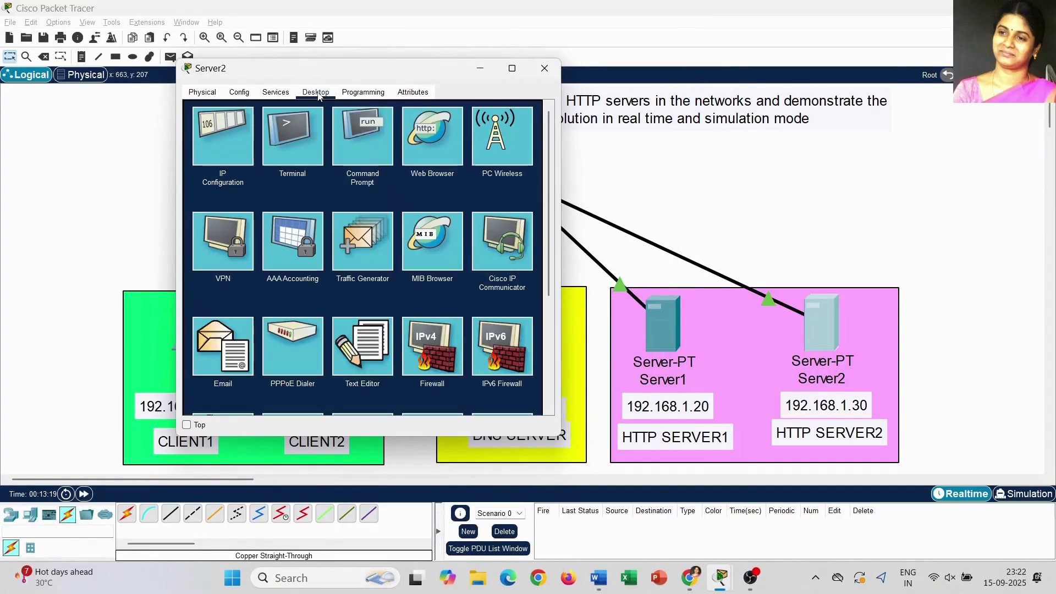
left_click(236, 144)
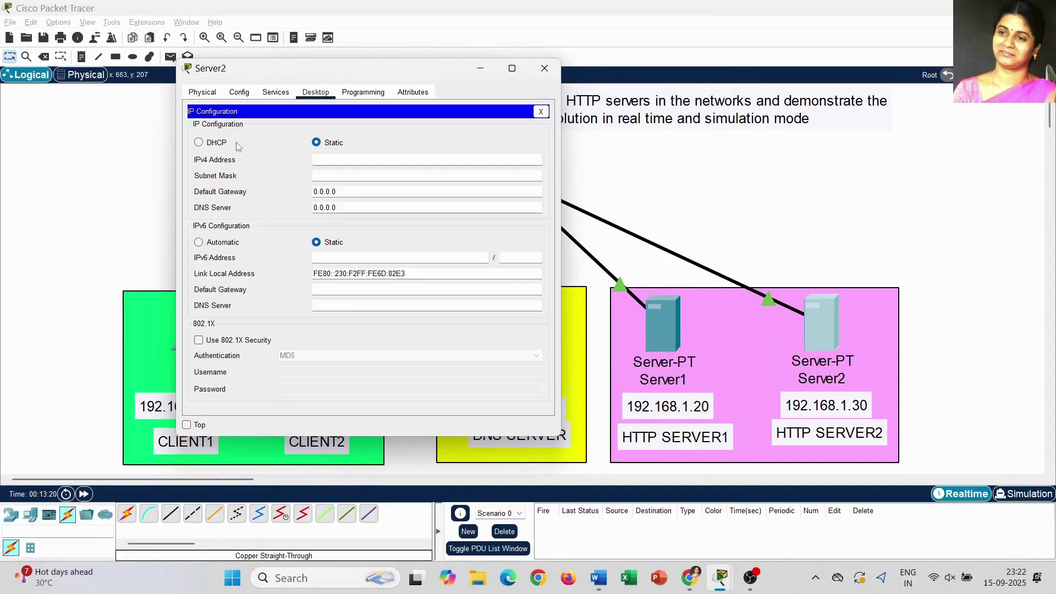
left_click(388, 158)
type("192.168.1.30")
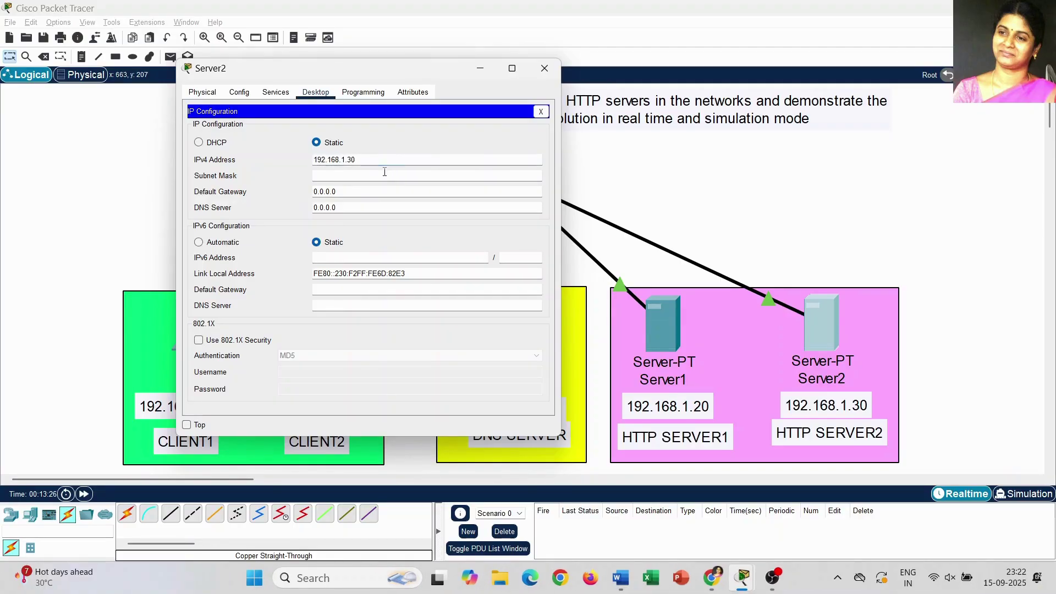
left_click(384, 173)
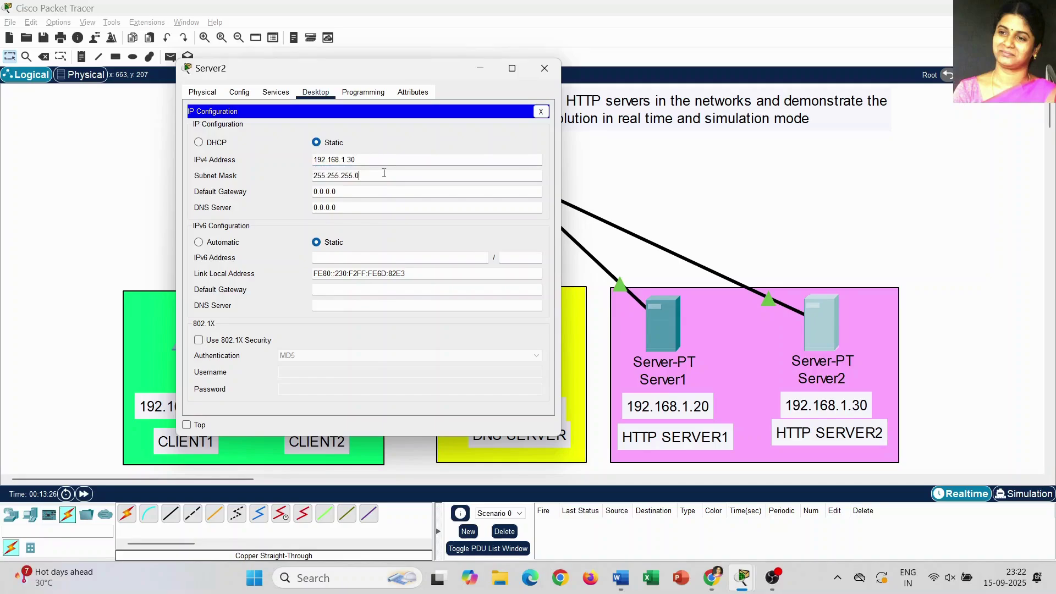
left_click(545, 68)
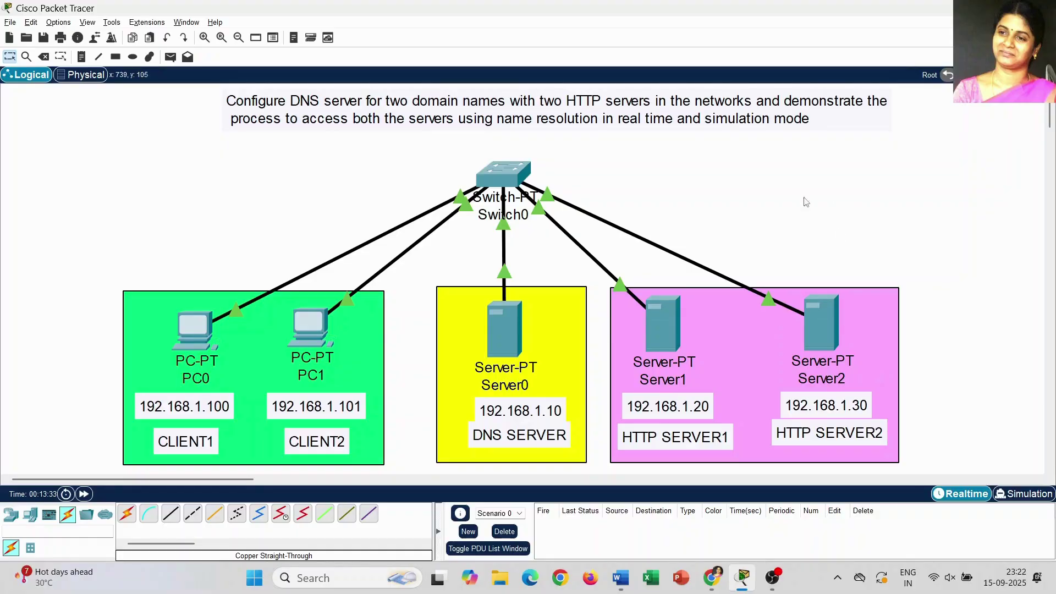
Open index.html in Server1's HTTP service for editing and delete its welcome paragraph and all quick links
left_click(664, 332)
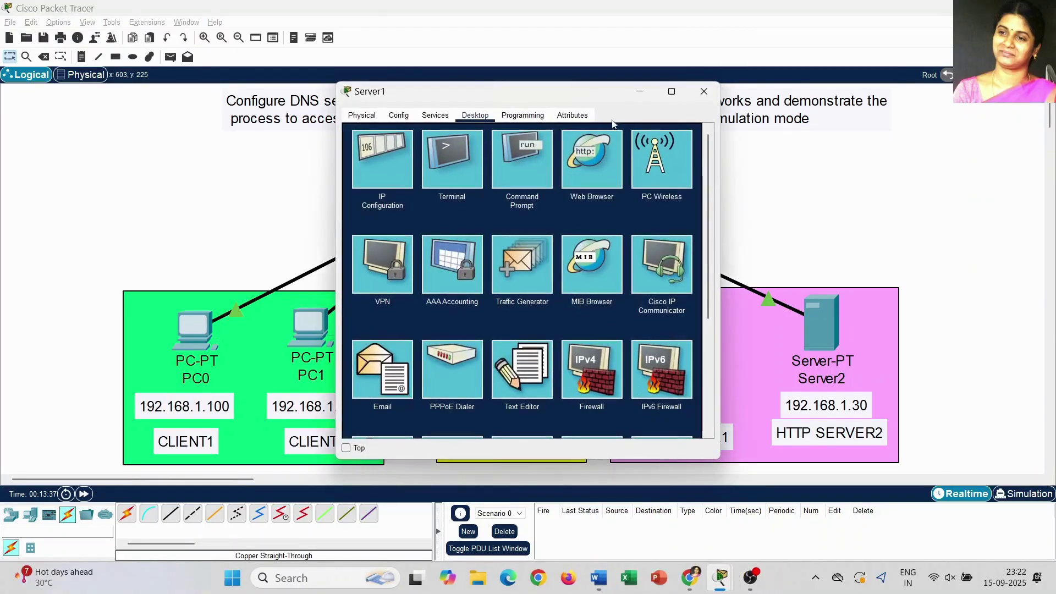
left_click_drag(599, 95, 466, 95)
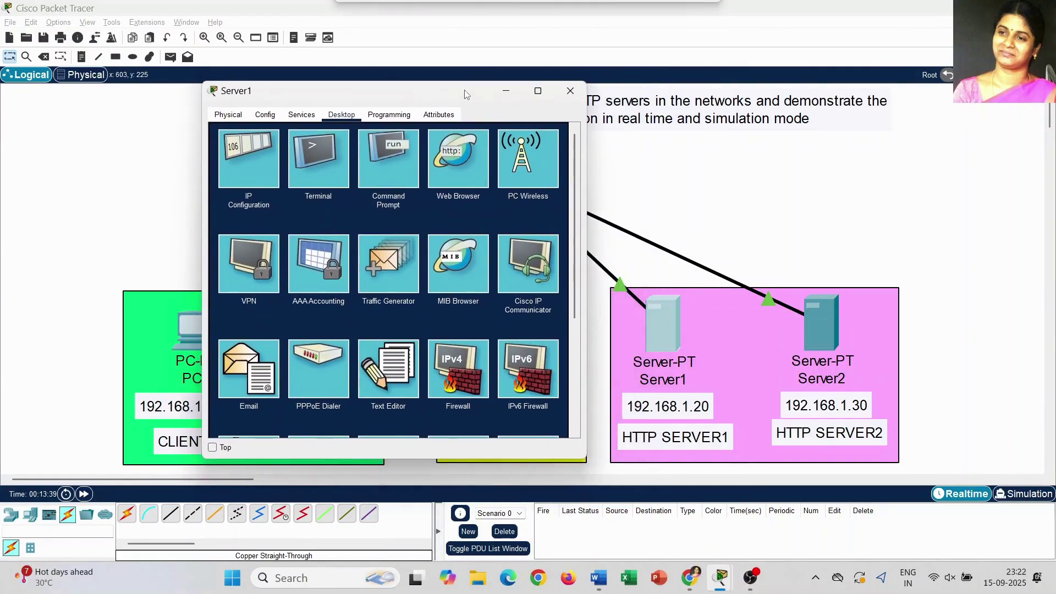
left_click(302, 115)
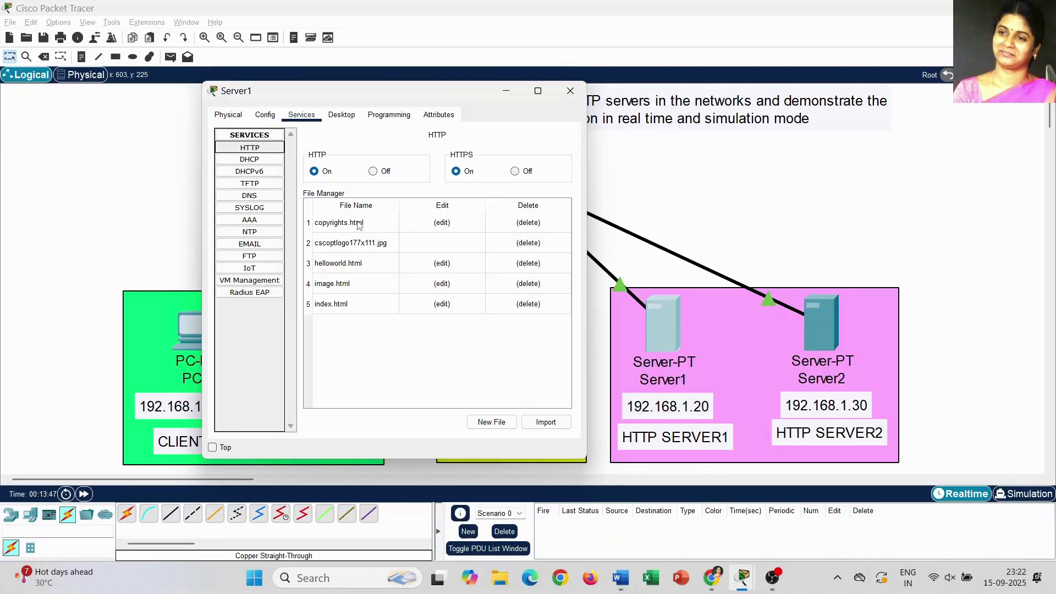
left_click(442, 304)
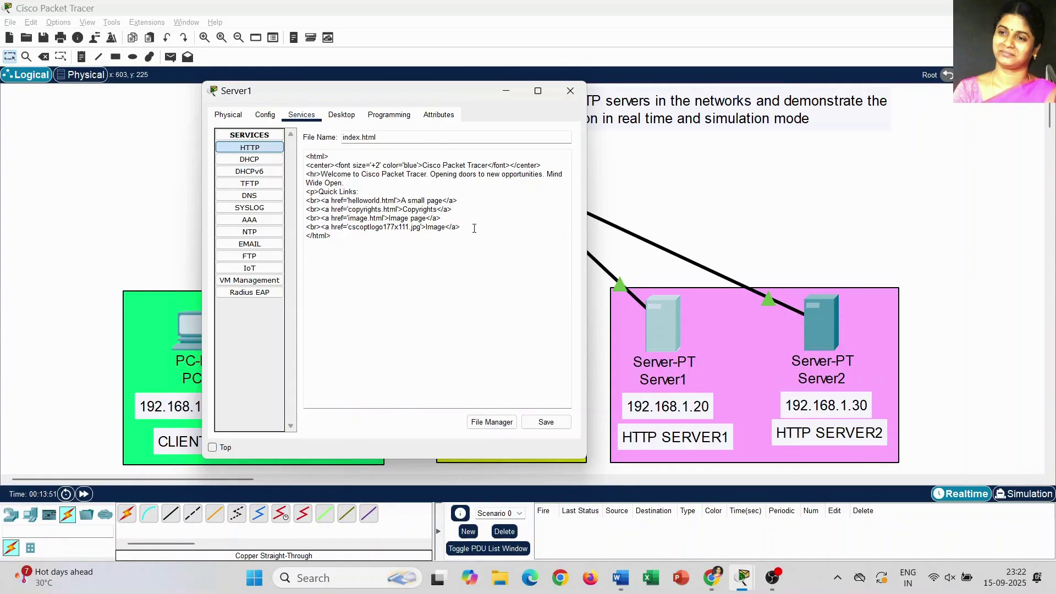
left_click_drag(474, 228, 298, 171)
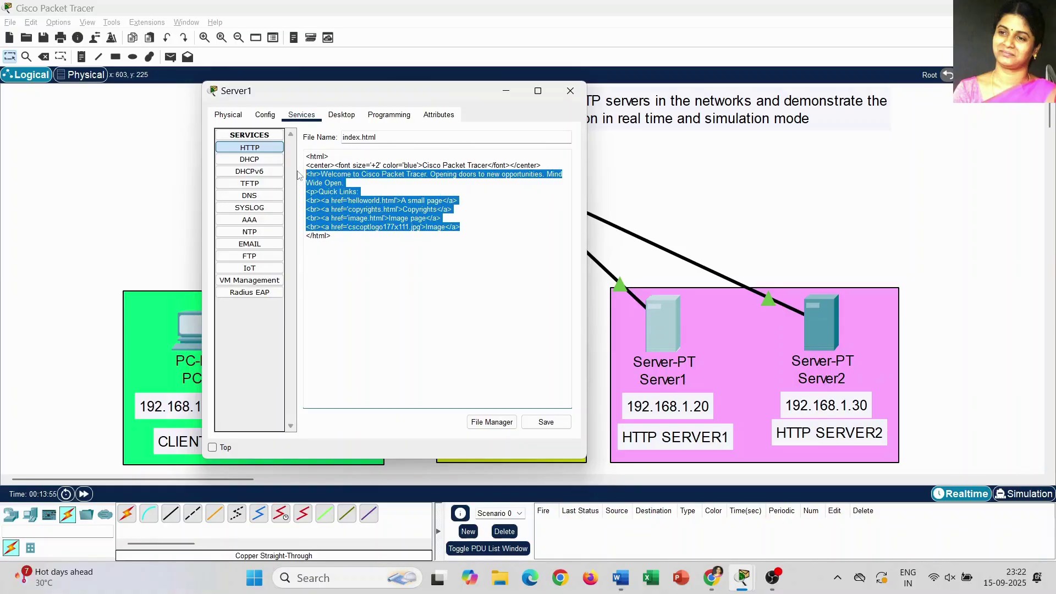
key("Delete")
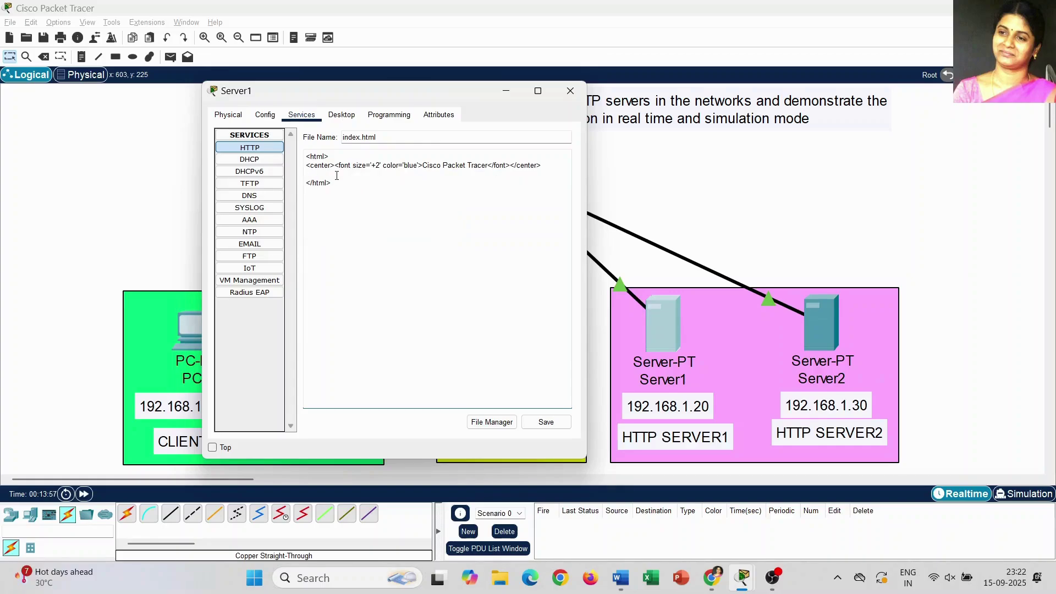
Remove the leftover blank line in Server1's index.html and replace the centered heading text with "Welcome to HTTP Server1"
key("Delete")
key("Delete")
key("Delete")
key("Delete")
key("Delete")
key("Delete")
key("Delete")
key("Delete")
key("Delete")
key("Delete")
key("Delete")
key("Delete")
key("Delete")
key("Delete")
key("Delete")
key("Delete")
key("Delete")
key("Delete")
key("Delete")
key("Delete")
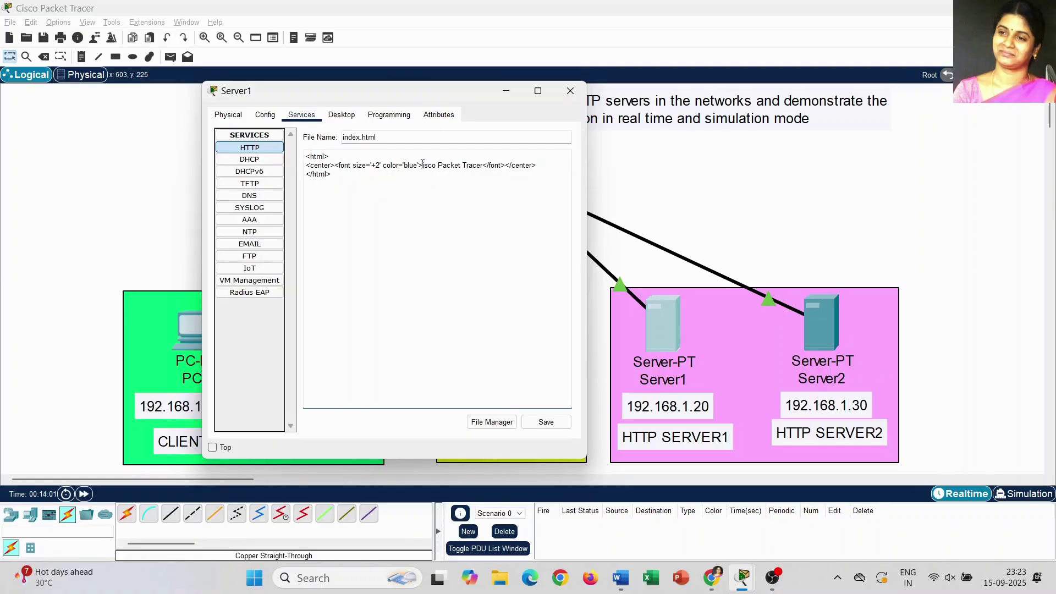
key("Delete")
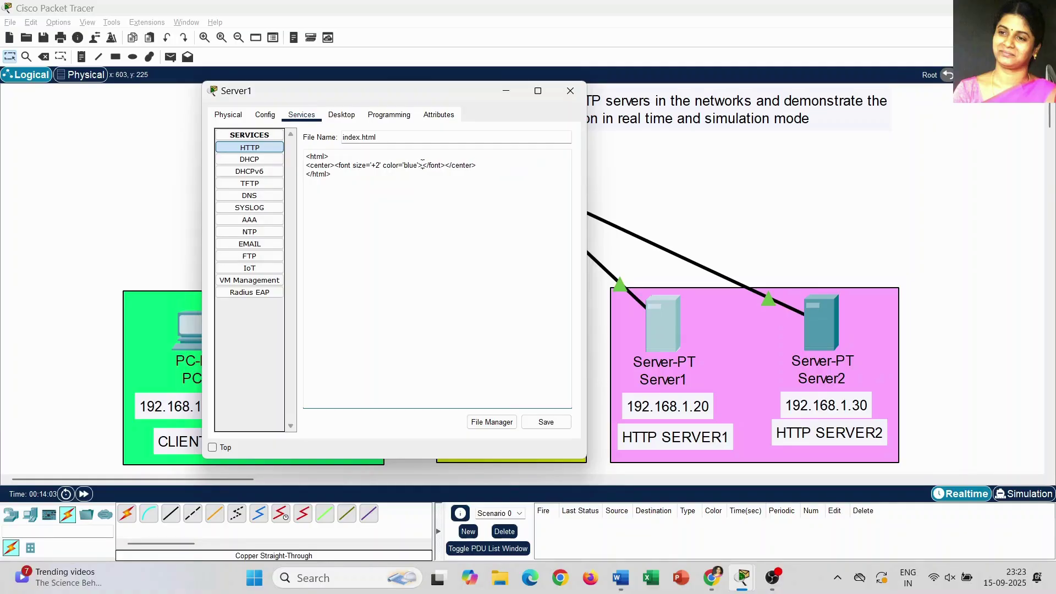
type("wE")
key("BackSpace")
key("BackSpace")
type("Welcome to HTTP S")
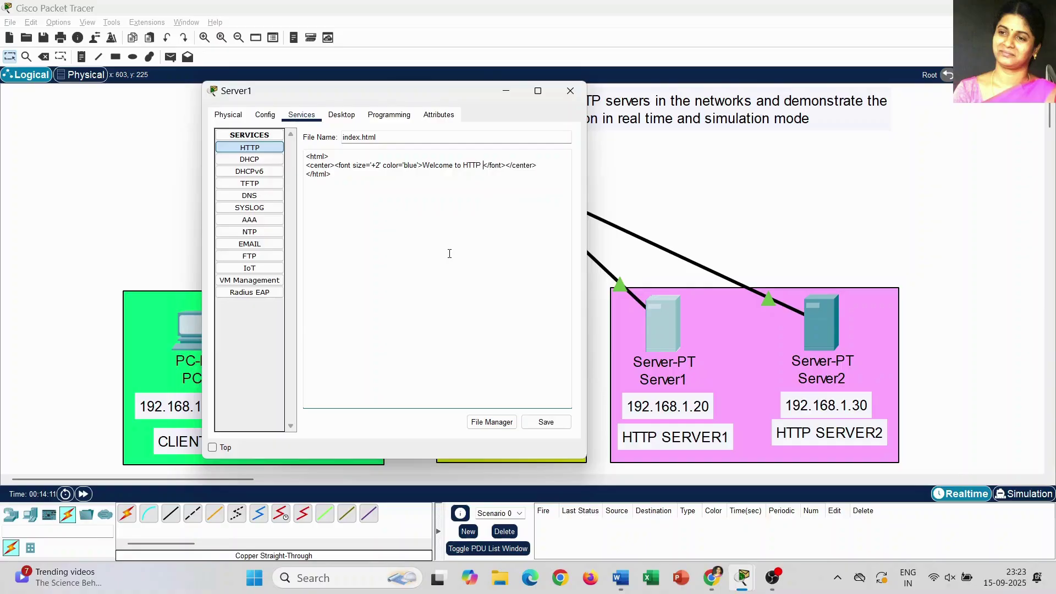
type("erver1")
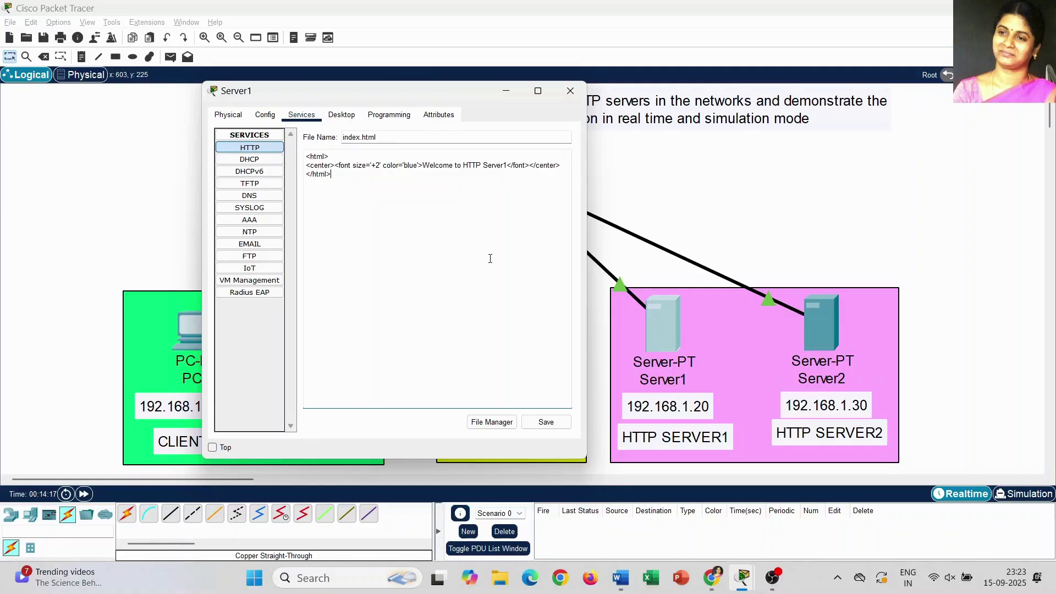
Save Server1's index.html, overwriting the existing file, and close the server's settings
left_click(546, 422)
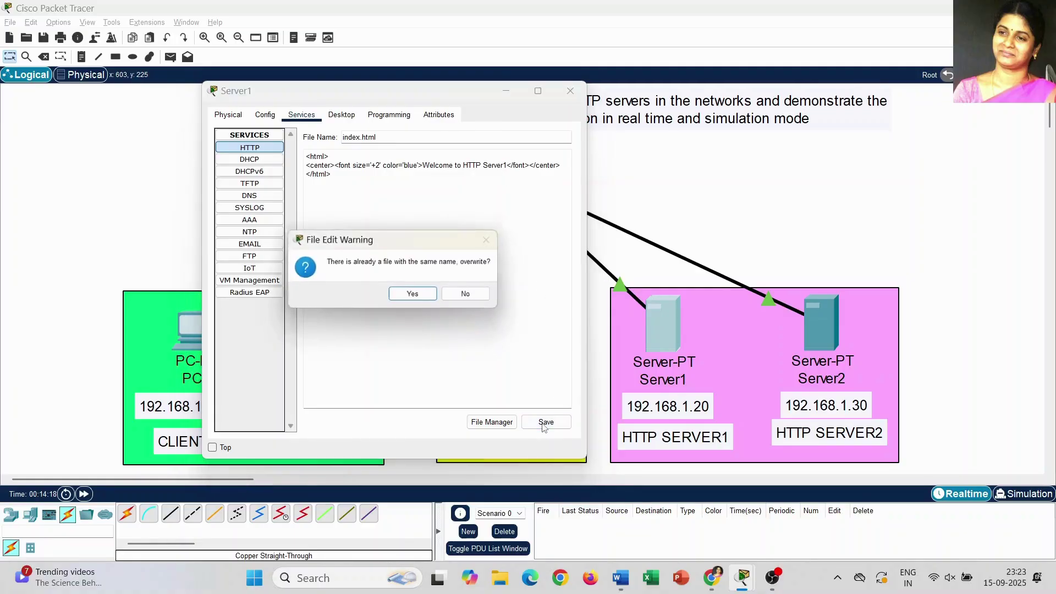
left_click(415, 296)
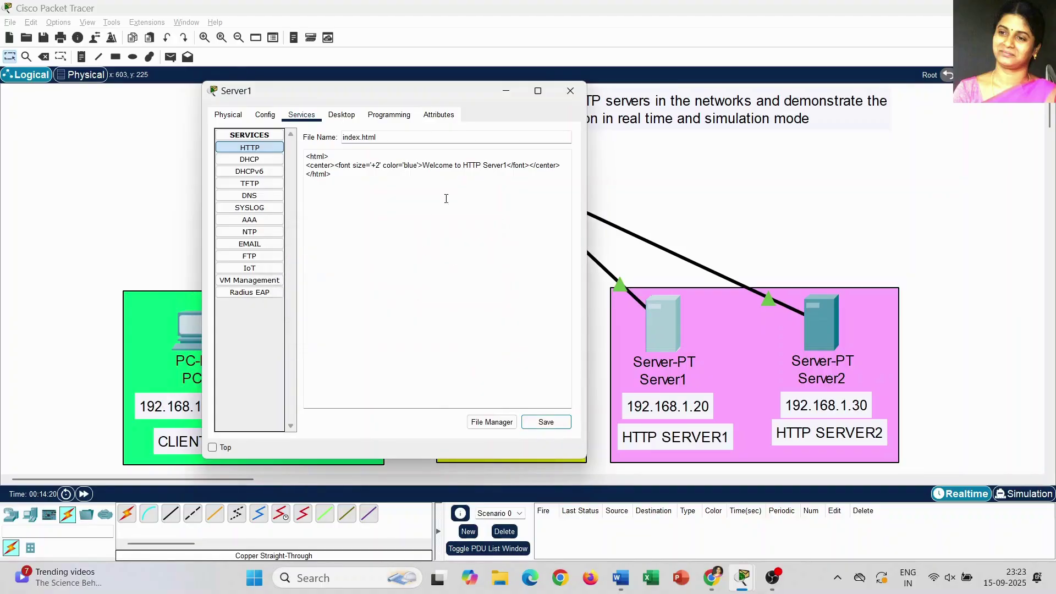
left_click(571, 94)
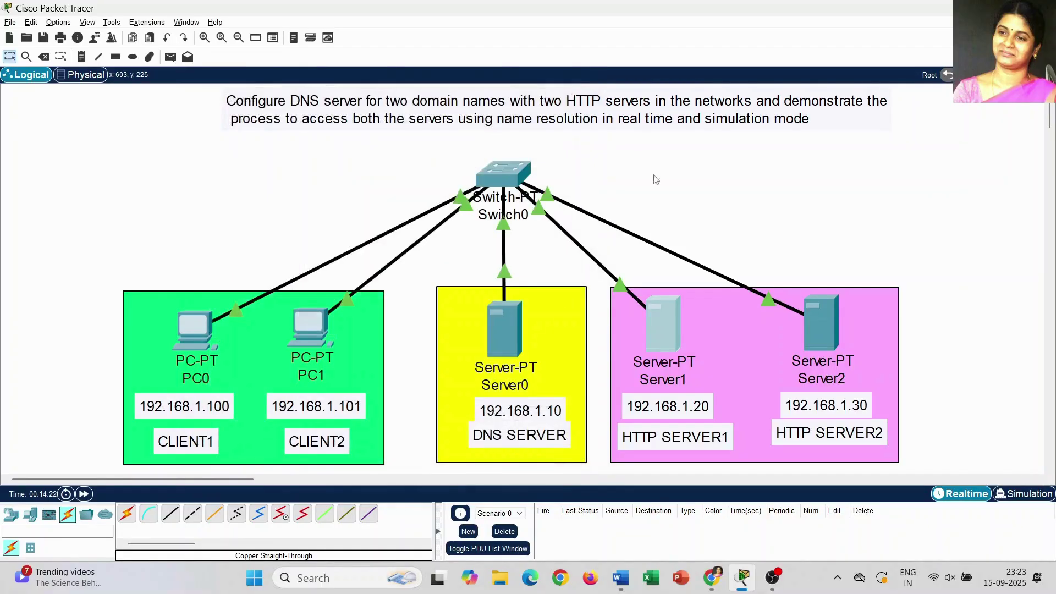
Open index.html in Server2's HTTP service for editing and delete its welcome paragraph, quick links and the leftover blank line
left_click(832, 323)
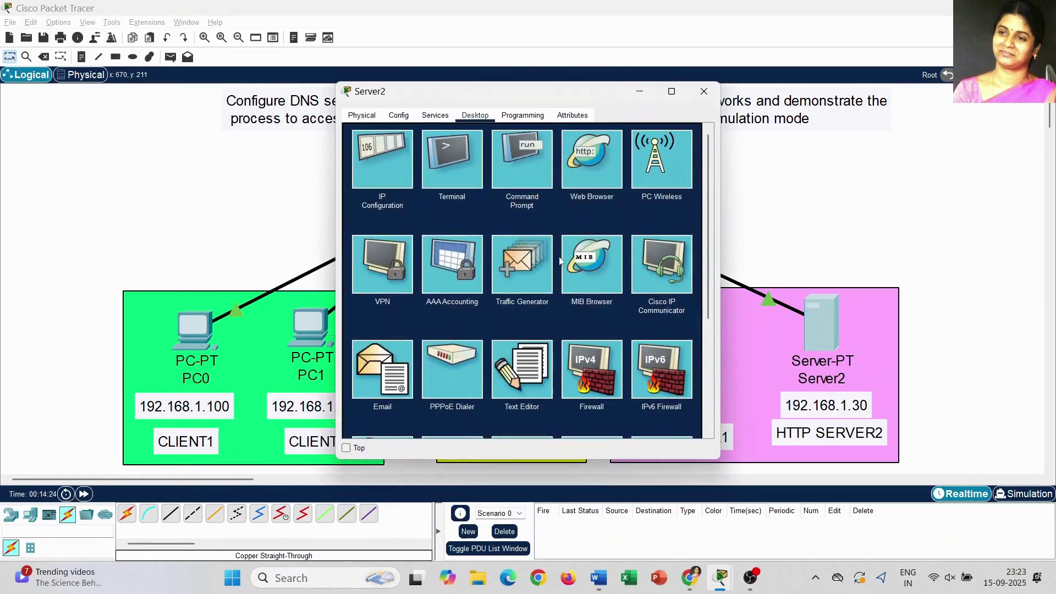
left_click_drag(562, 95, 546, 97)
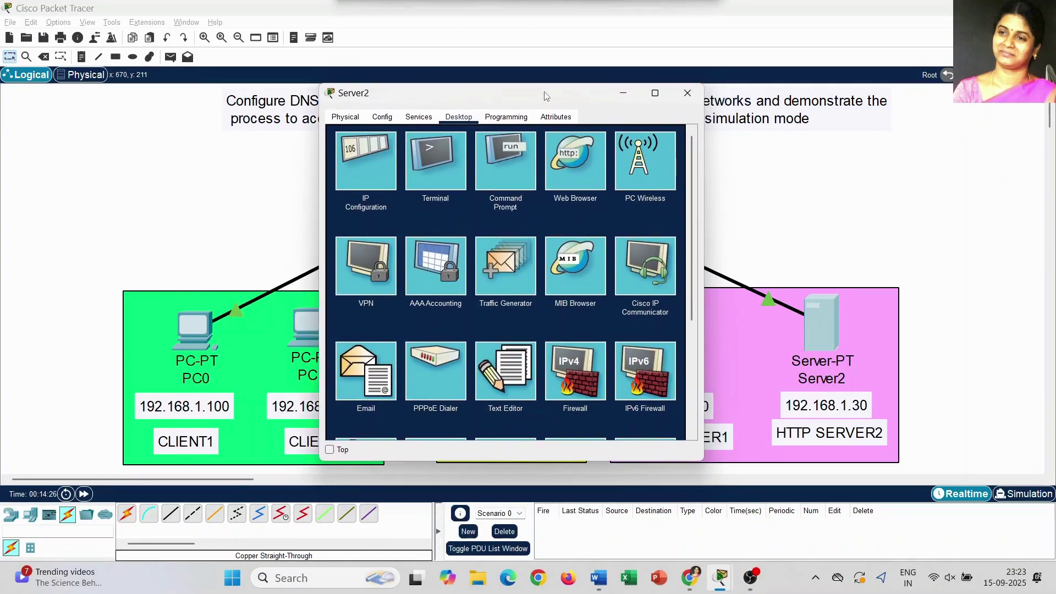
left_click(413, 119)
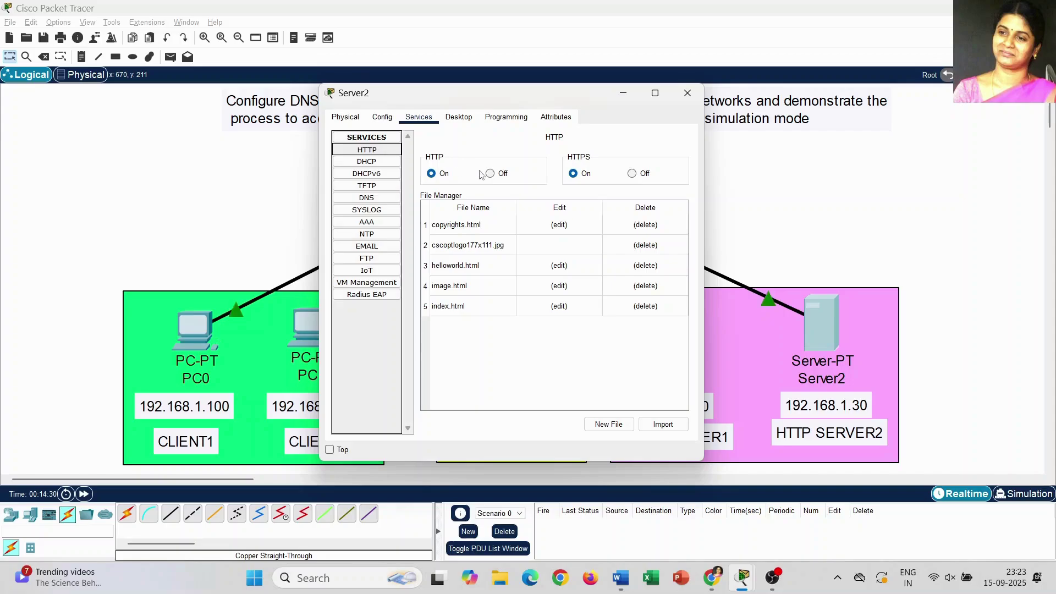
left_click(560, 306)
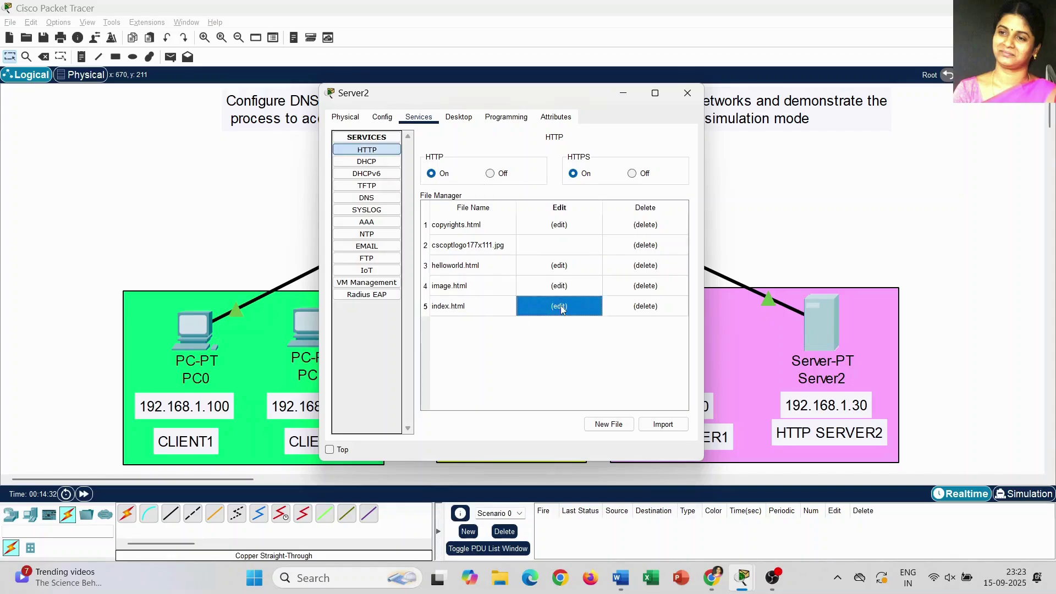
left_click_drag(594, 229, 423, 176)
key("BackSpace")
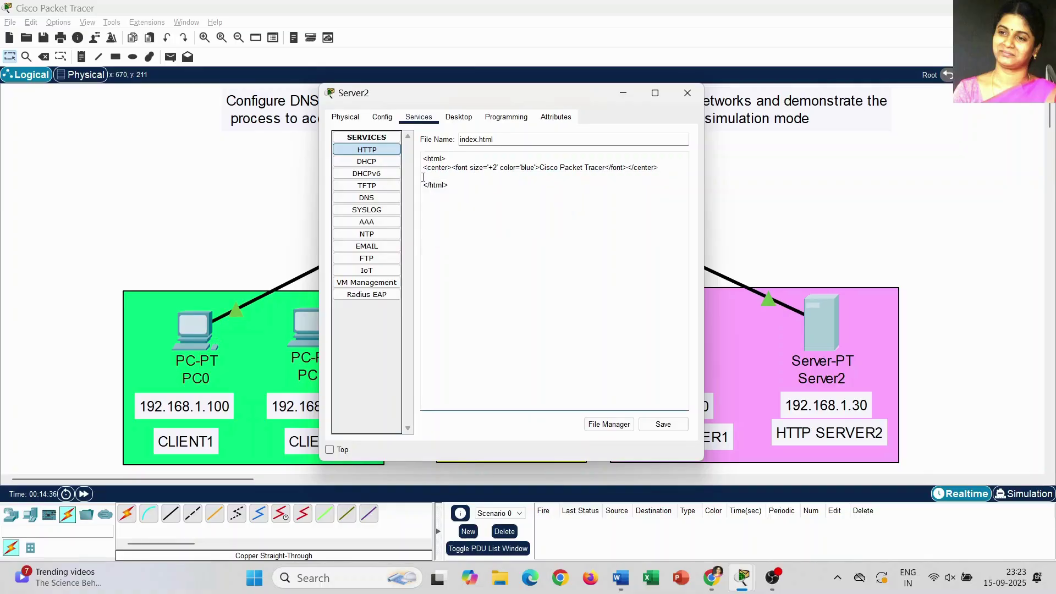
key("BackSpace")
Replace the centered heading text in Server2's index.html with "Welcome to HTTP Server2"
left_click(541, 168)
key("Delete")
key("Delete")
key("Delete")
key("Delete")
key("Delete")
key("Delete")
key("Delete")
key("Delete")
key("Delete")
key("Delete")
key("Delete")
key("Delete")
key("Delete")
key("Delete")
key("Delete")
key("Delete")
key("Delete")
key("Delete")
key("Delete")
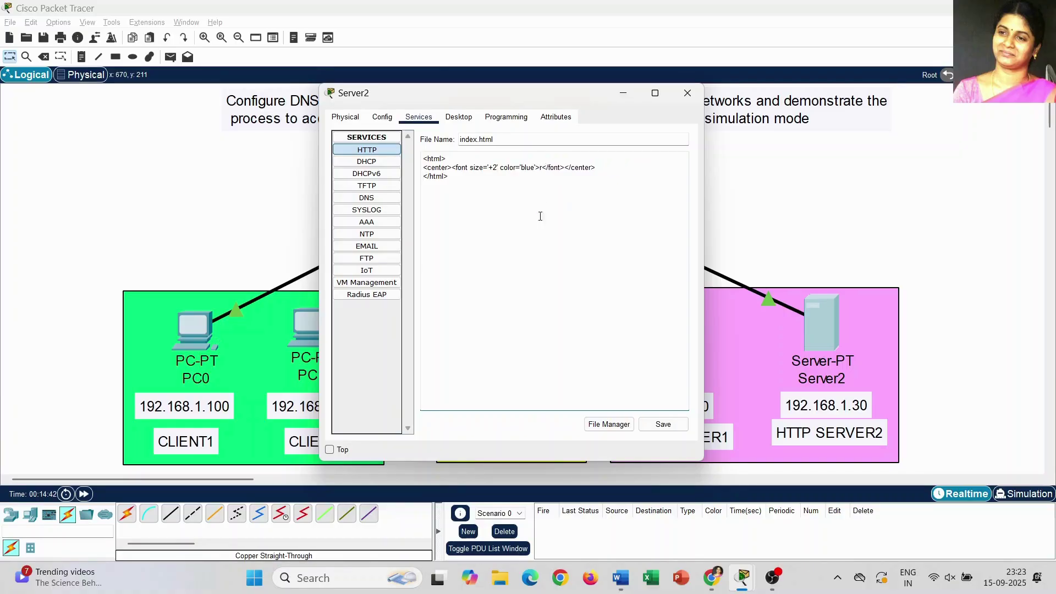
key("Delete")
type("Welcome to HTTP Server2")
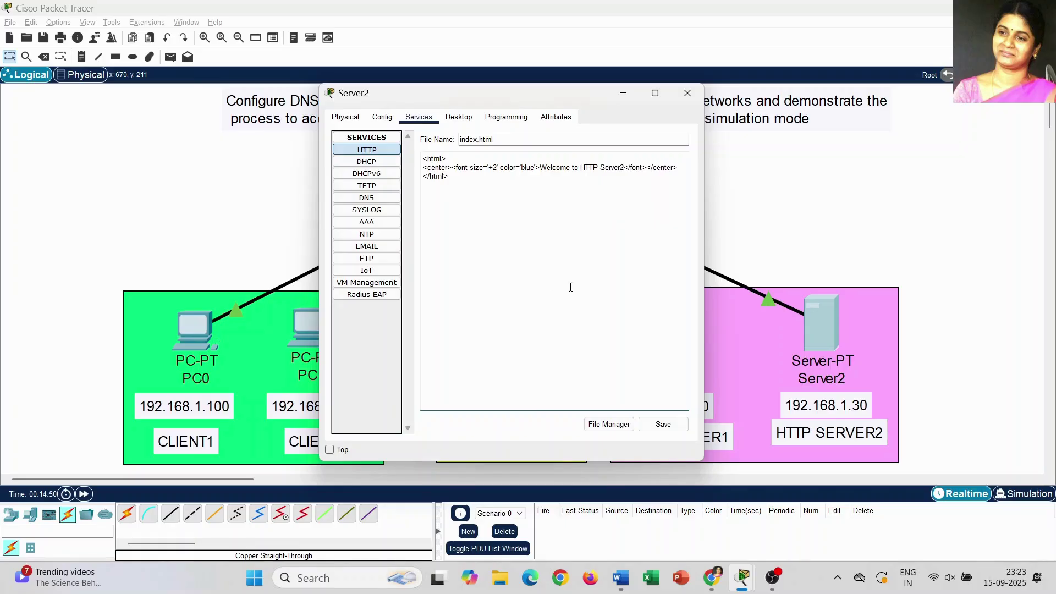
Save Server2's index.html, overwriting the existing file, and close the server's settings
left_click(656, 423)
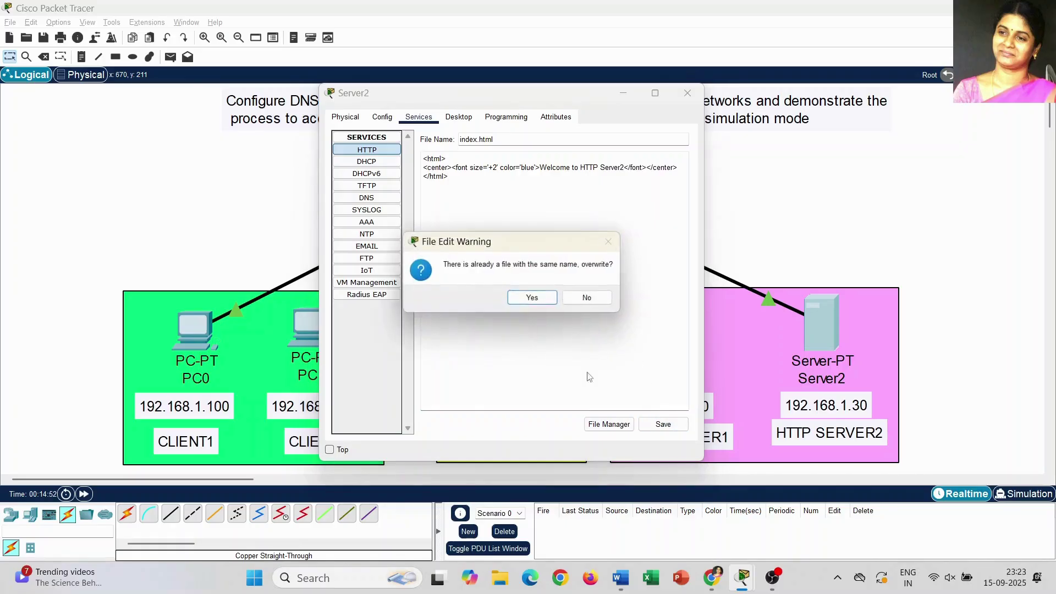
left_click(529, 296)
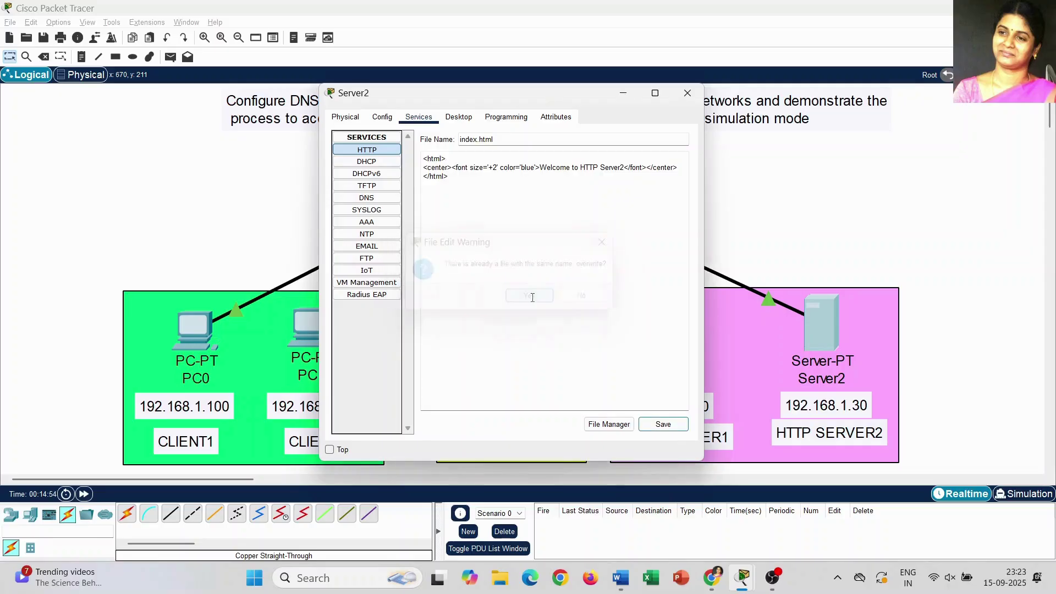
left_click(687, 92)
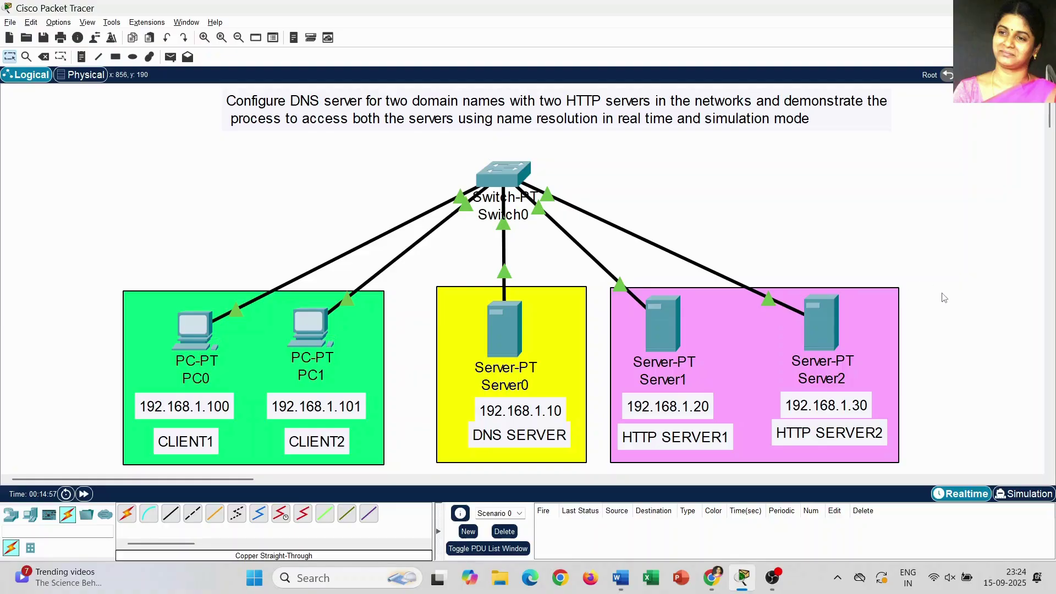
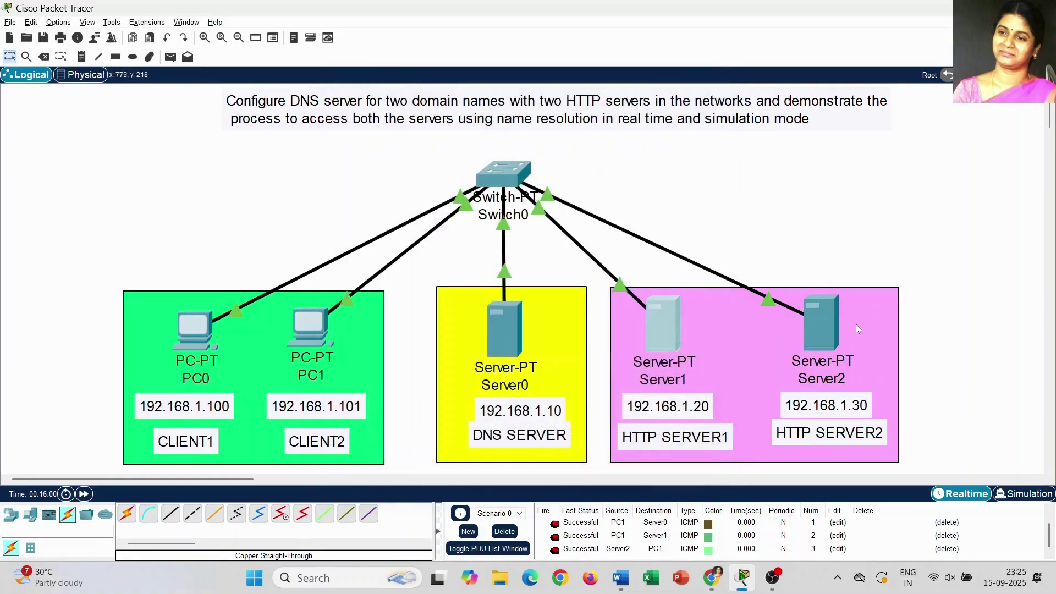
Load 192.168.1.20 in Server2's web browser to check HTTP Server1's page, and close the server's window
left_click(829, 324)
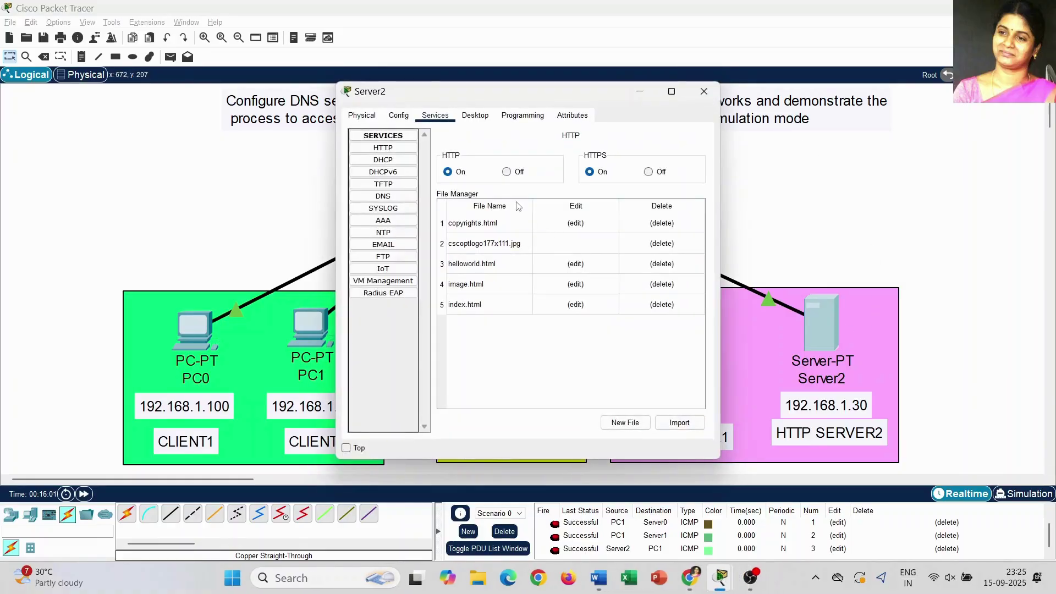
left_click(475, 115)
left_click(600, 175)
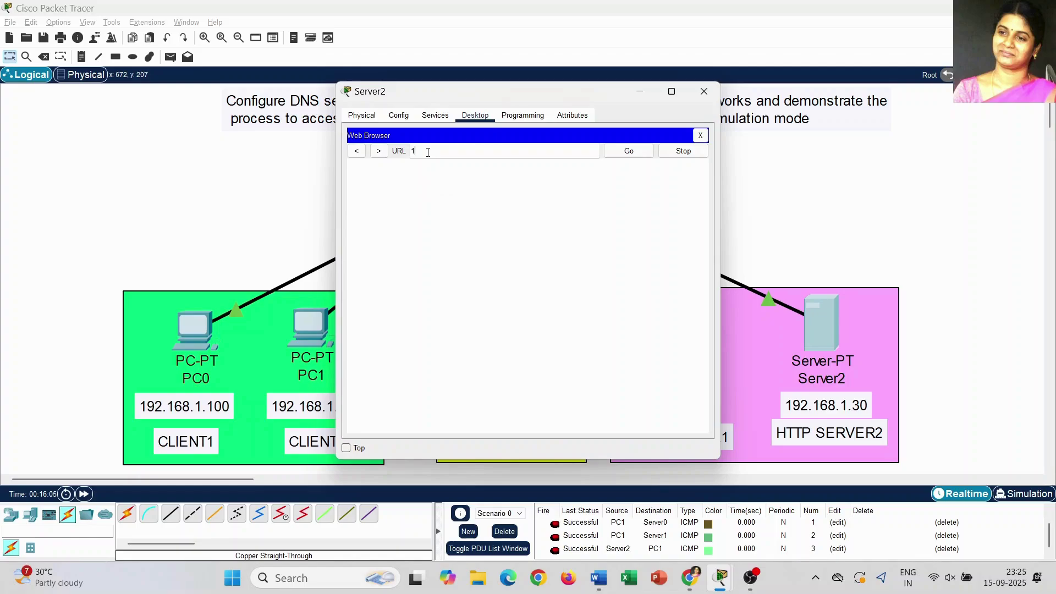
type("192.168.1.20")
key("Return")
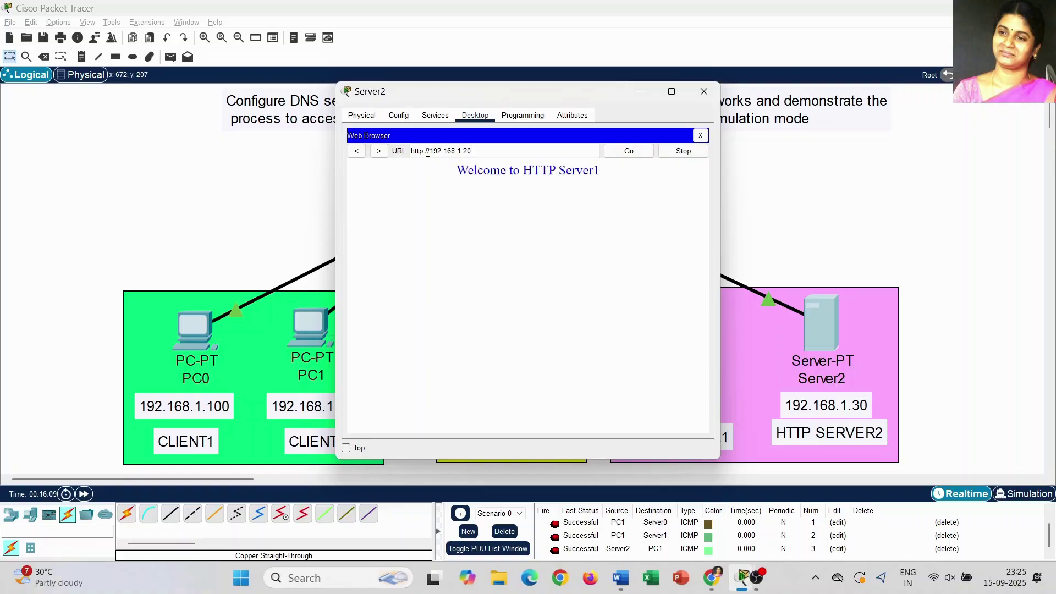
left_click_drag(457, 170, 611, 180)
left_click(611, 180)
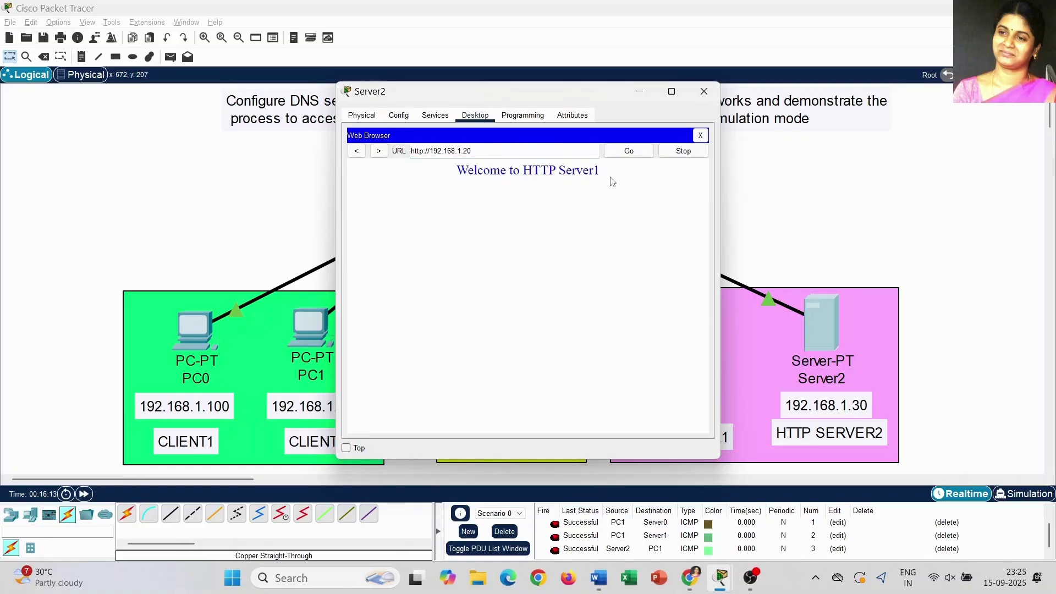
left_click(704, 92)
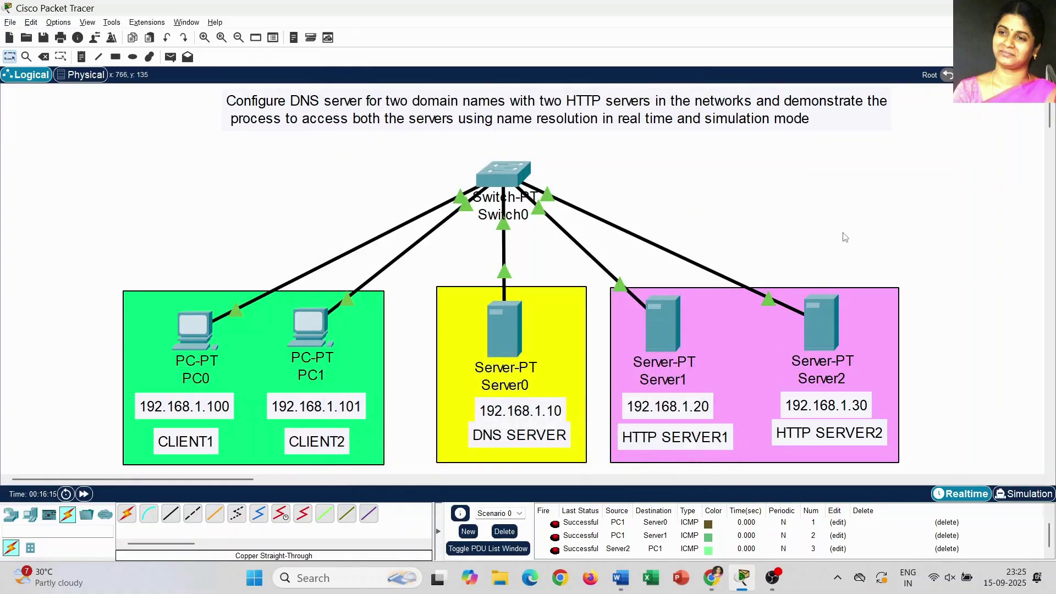
Open the DNS service settings of Server0 and turn the DNS service on
left_click(503, 339)
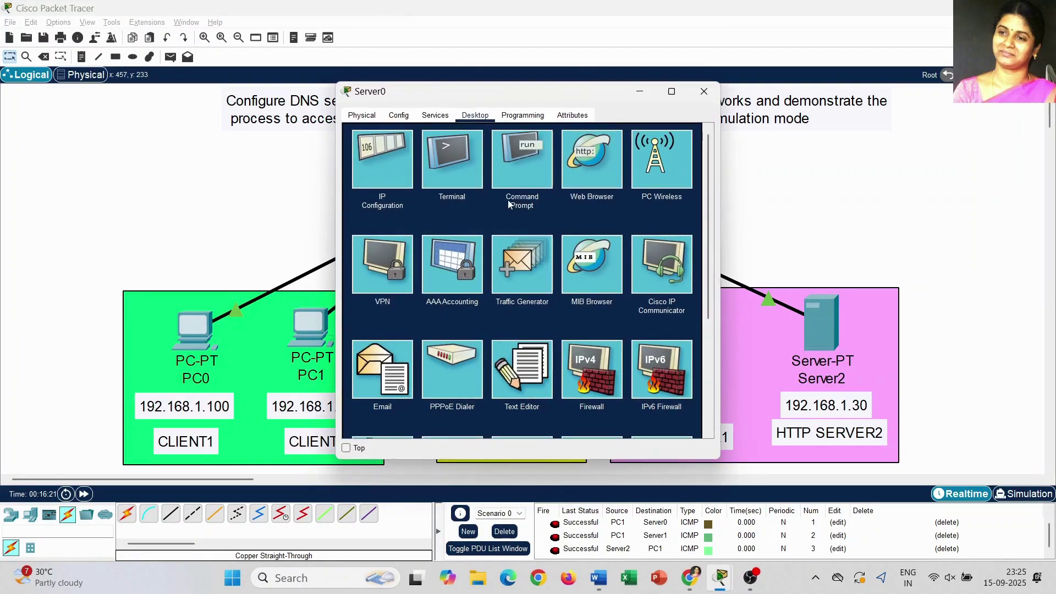
left_click(432, 118)
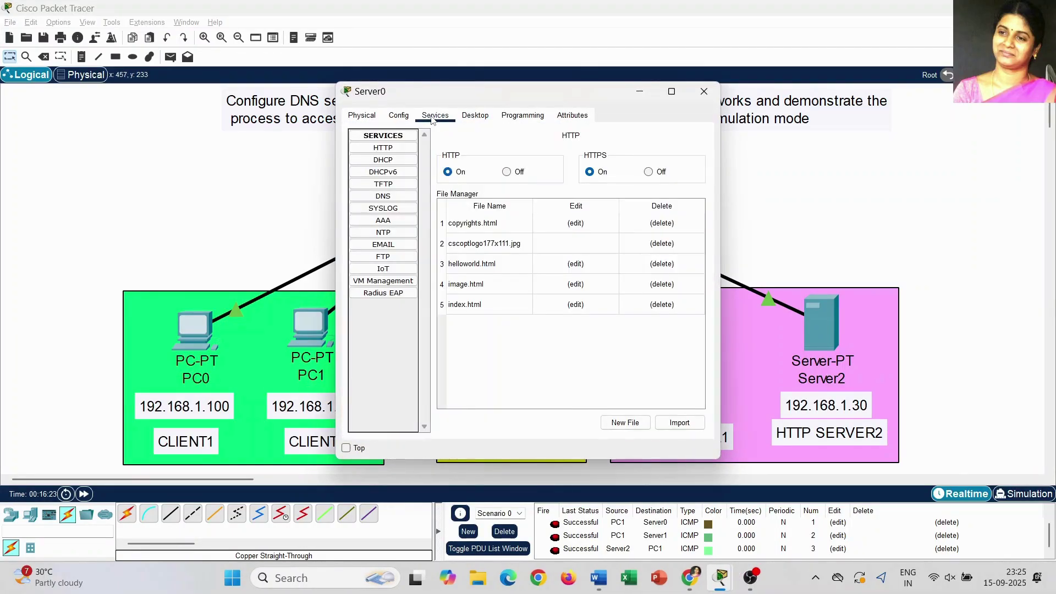
left_click(383, 196)
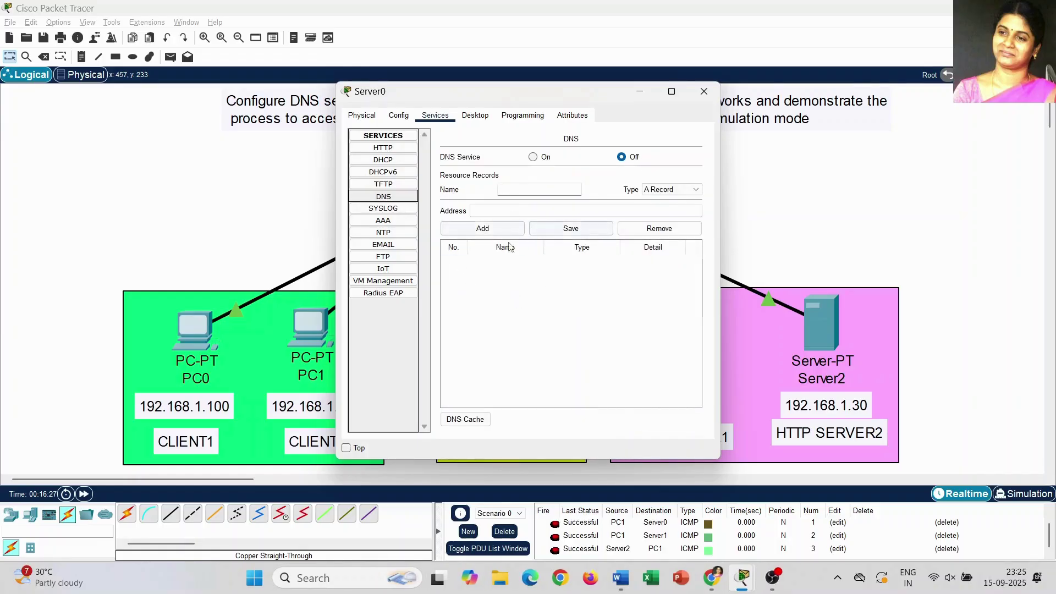
left_click_drag(541, 94, 671, 73)
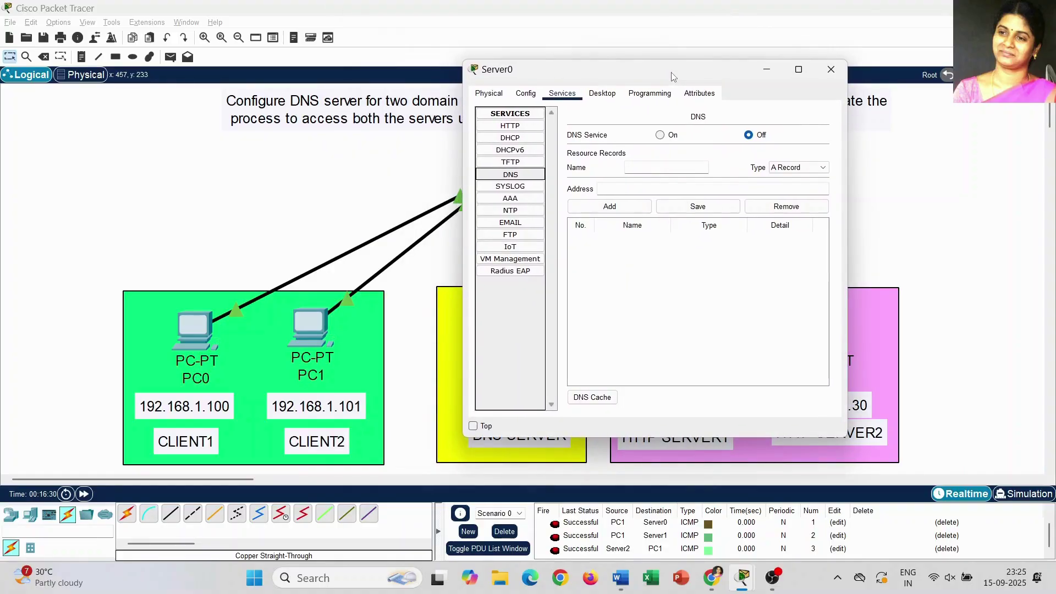
left_click(660, 135)
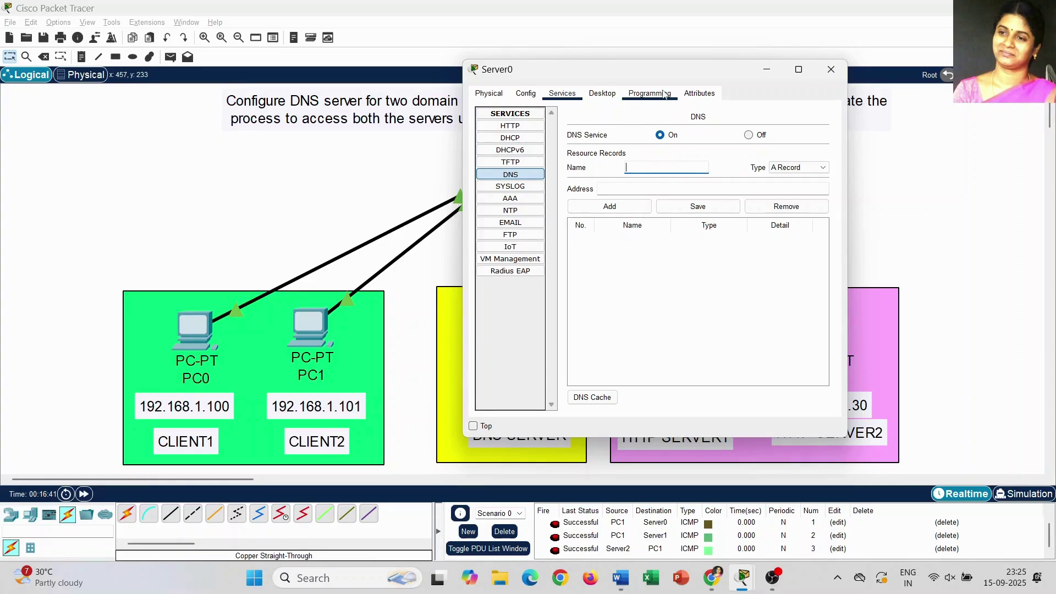
Add a DNS A record on Server0 with the name httpserver1 and address 192.168.1.20
left_click_drag(661, 75, 405, 89)
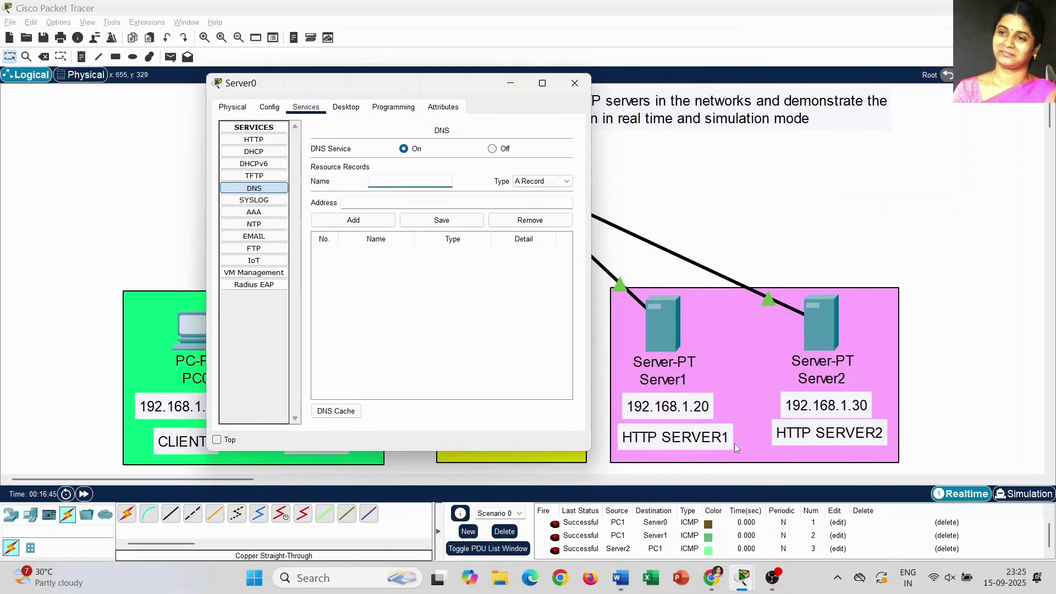
left_click(409, 188)
type("httpserver1")
left_click(400, 201)
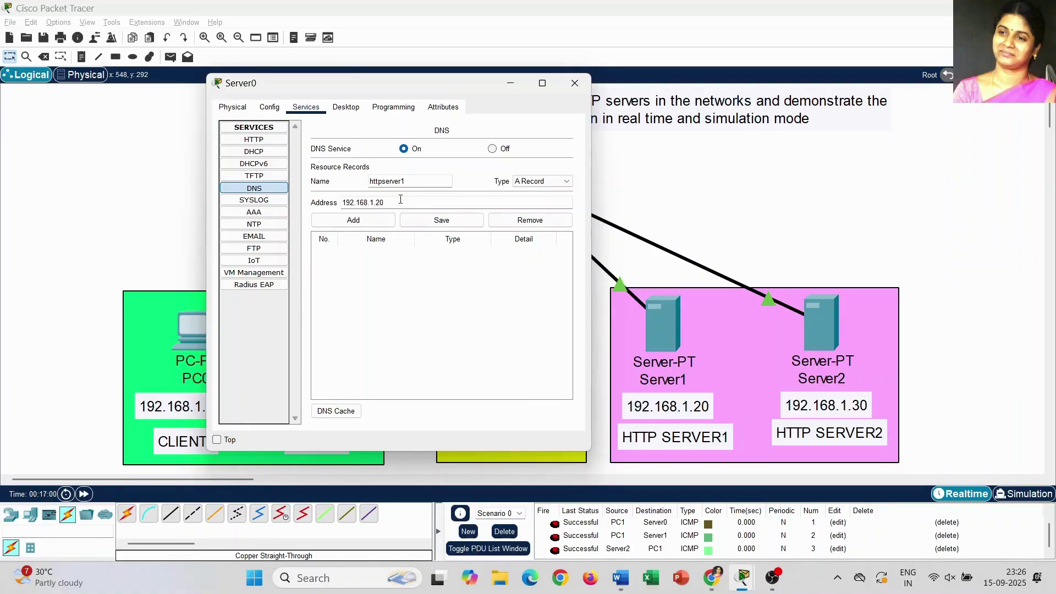
left_click(354, 220)
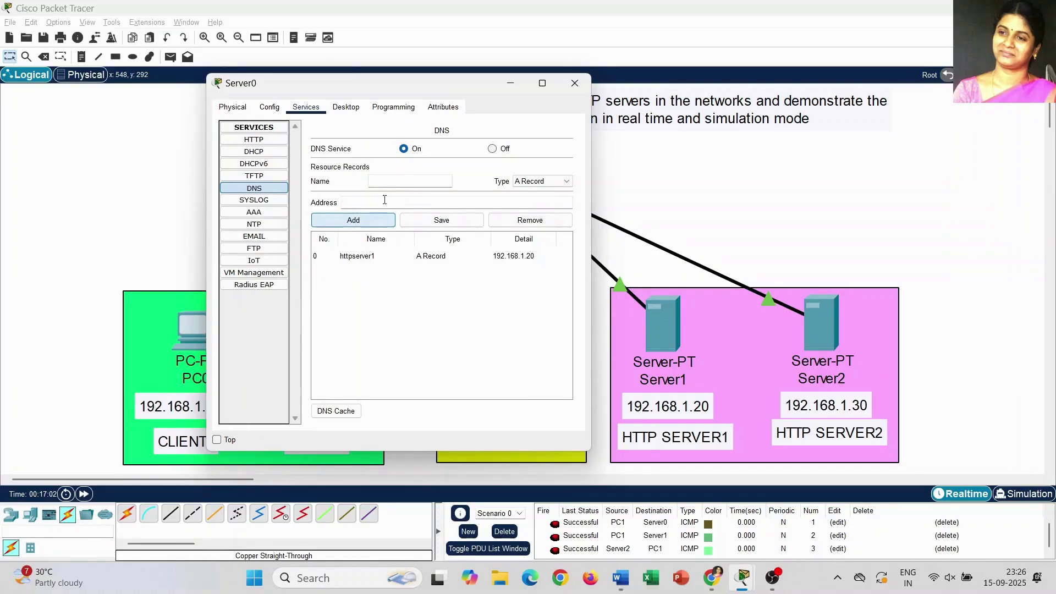
Add a DNS A record on Server0 with the name httpserver2 and address 192.168.1.30
left_click(403, 179)
type("httpserver2")
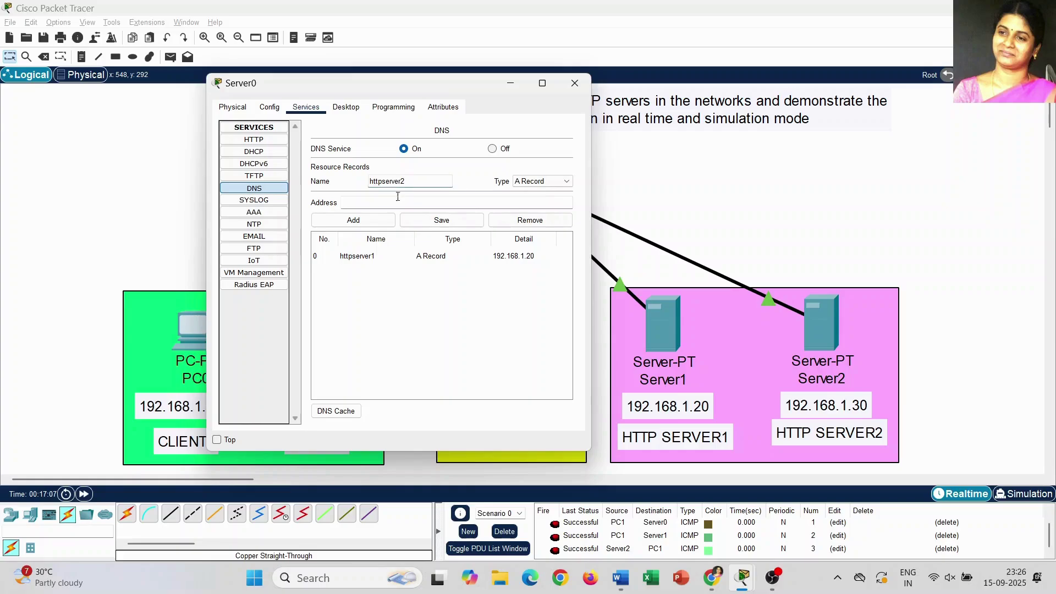
left_click(397, 202)
type("192.168.1.30")
left_click(383, 220)
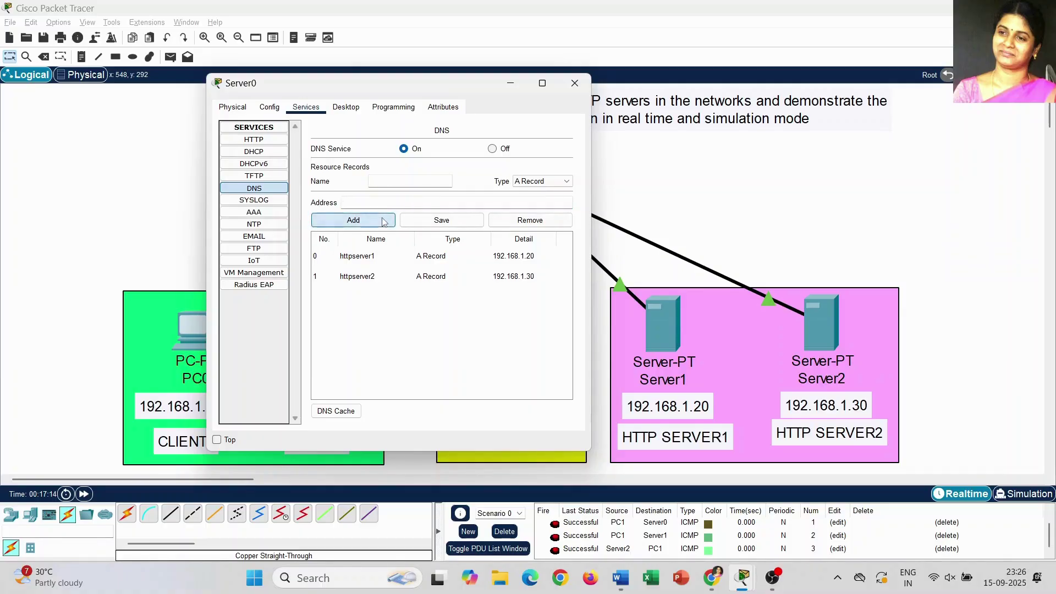
Add a DNS A record on Server0 with the name client1 and address 192.168.1.100
left_click_drag(388, 87, 515, 59)
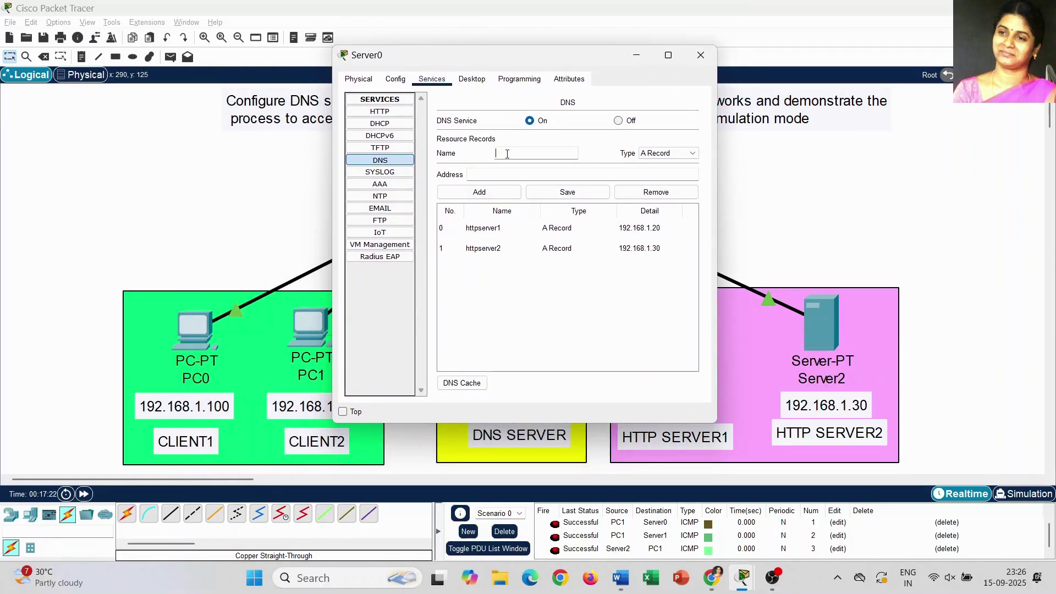
type("ient1")
left_click(508, 174)
type("192.168.1.100")
left_click(506, 192)
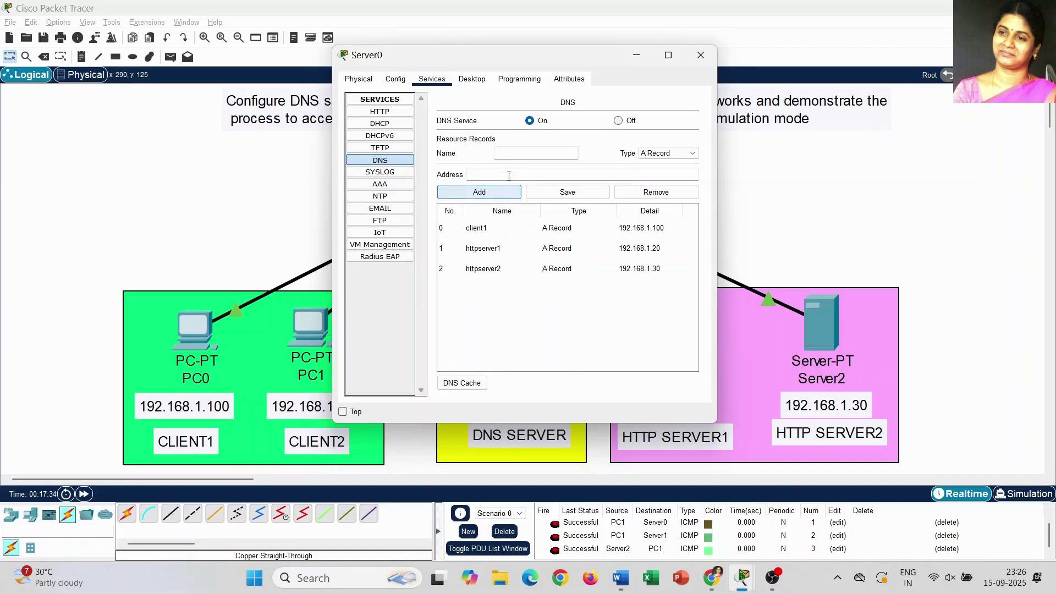
Add a DNS A record on Server0 with the name client2 and address 192.168.1.101, and close the server's settings
left_click(536, 152)
type("client2")
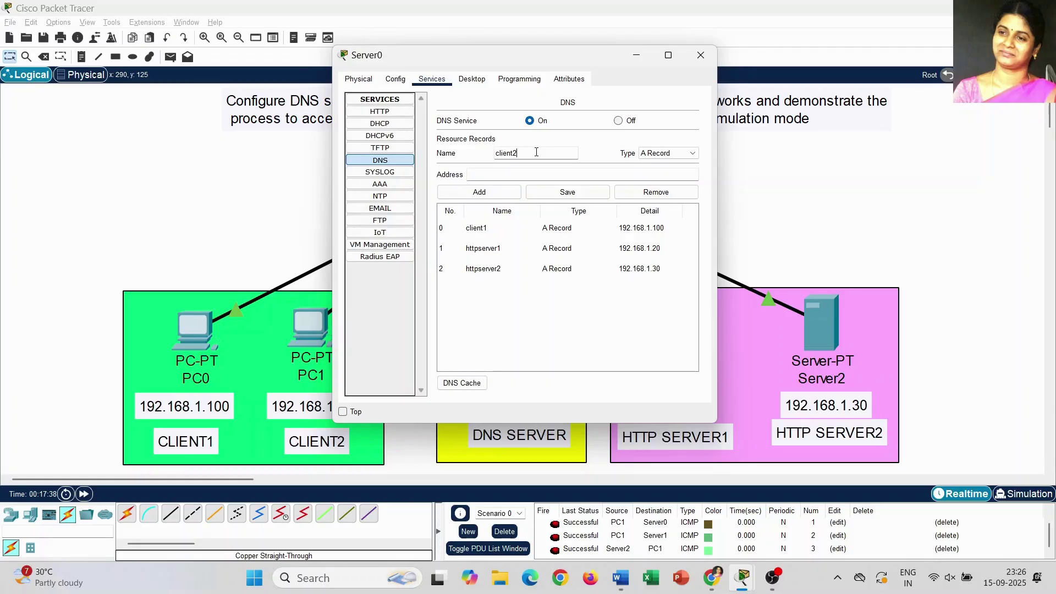
left_click(529, 173)
left_click(479, 192)
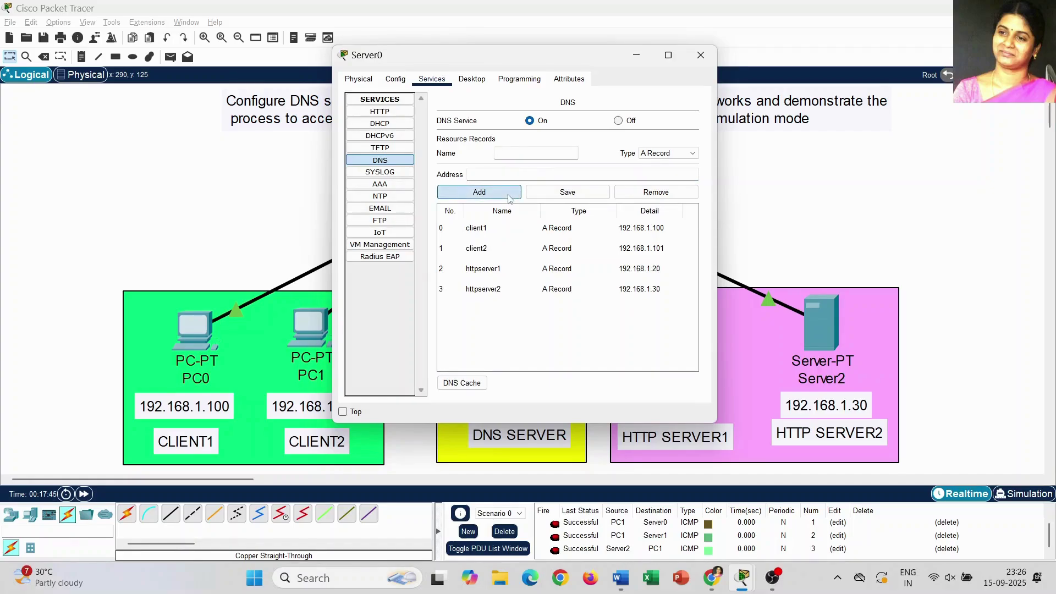
left_click(699, 55)
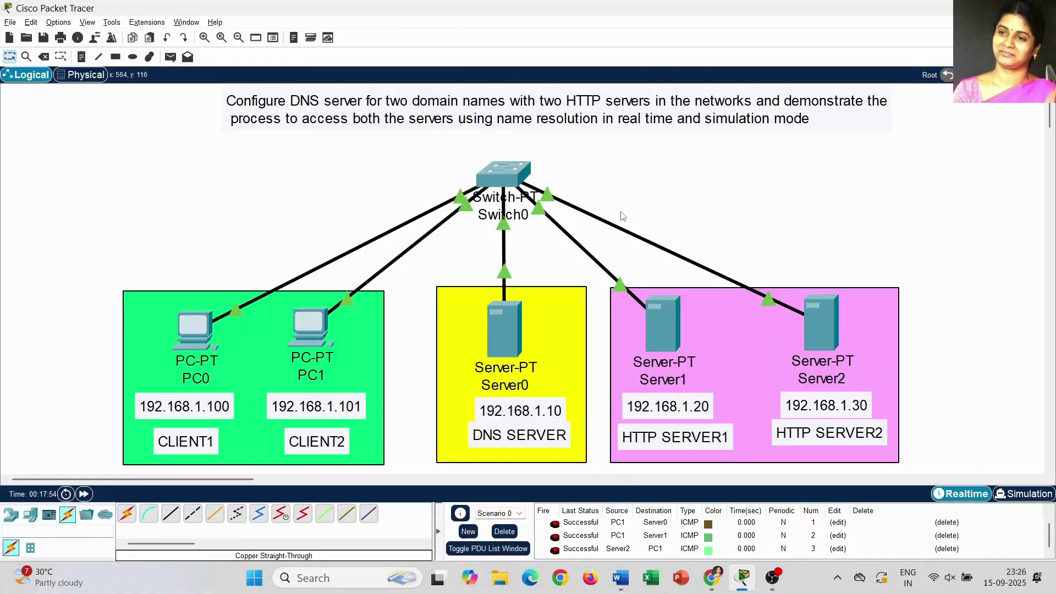
Load the DNS server's web page at 192.168.1.10 in PC0's web browser and examine its content
left_click(215, 326)
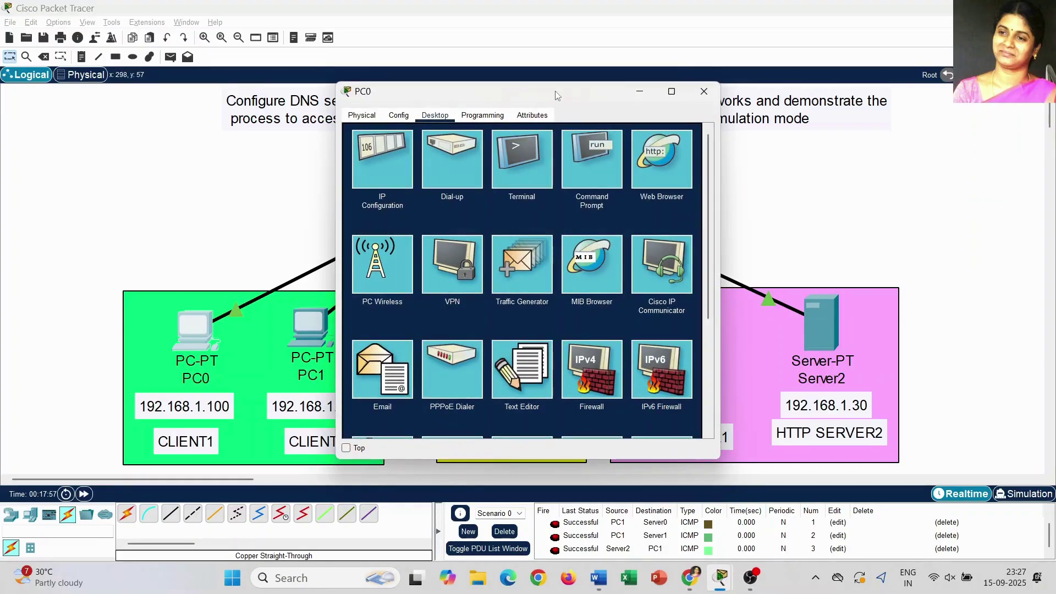
left_click_drag(554, 96, 495, 90)
left_click(600, 167)
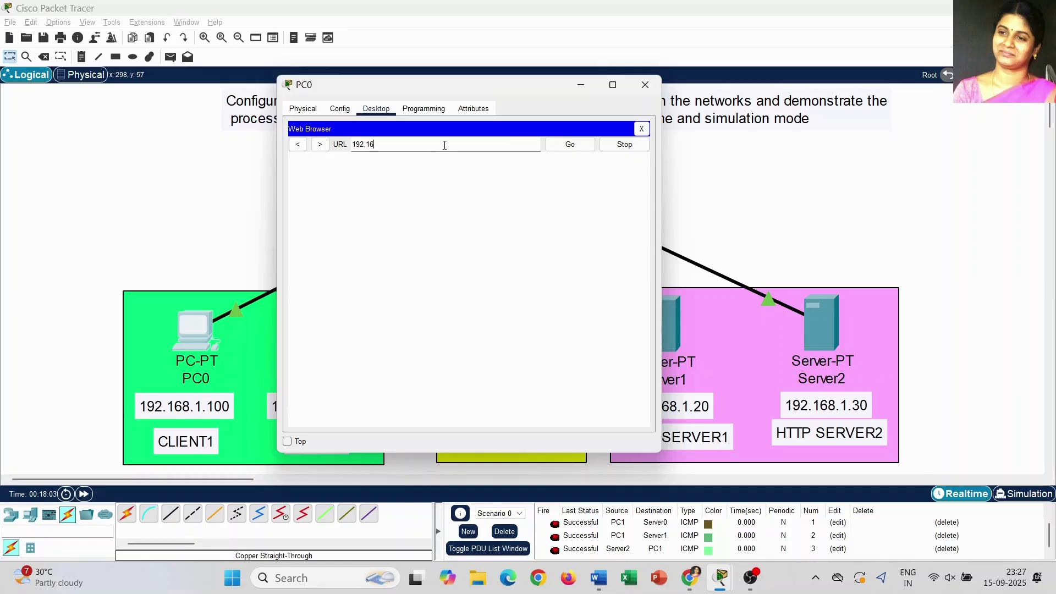
type("192.168.1.10")
key("Return")
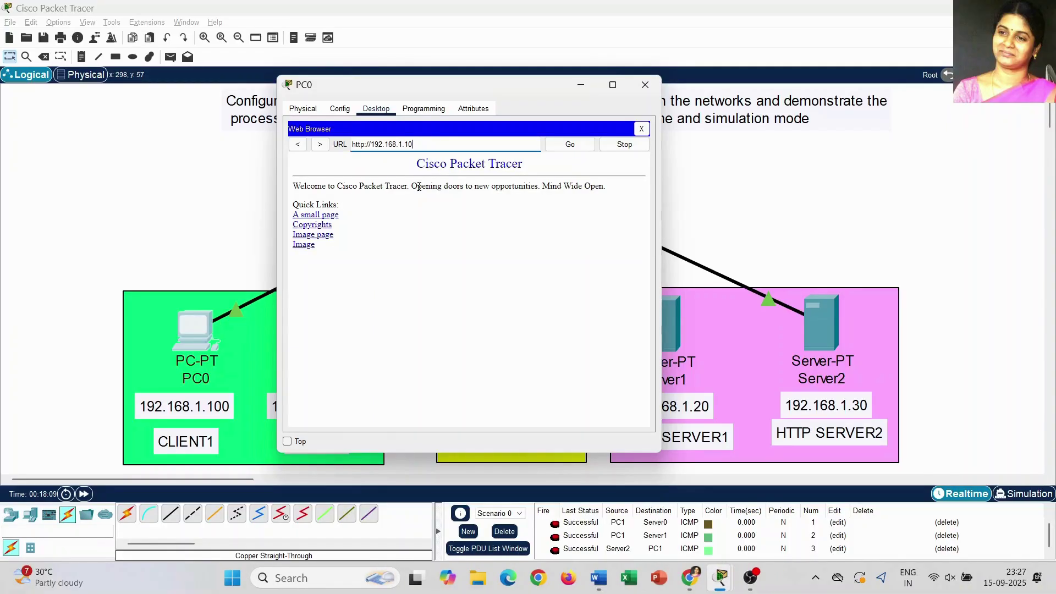
left_click_drag(417, 165, 447, 272)
left_click(447, 272)
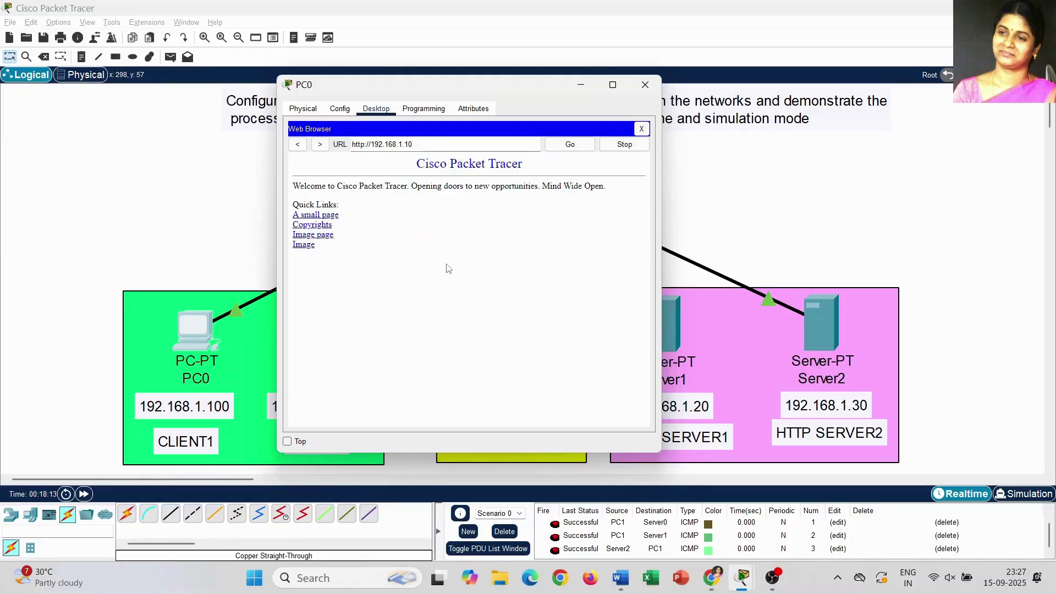
Close PC0's window and examine the HTTP service settings and web page files on Server0
left_click(643, 87)
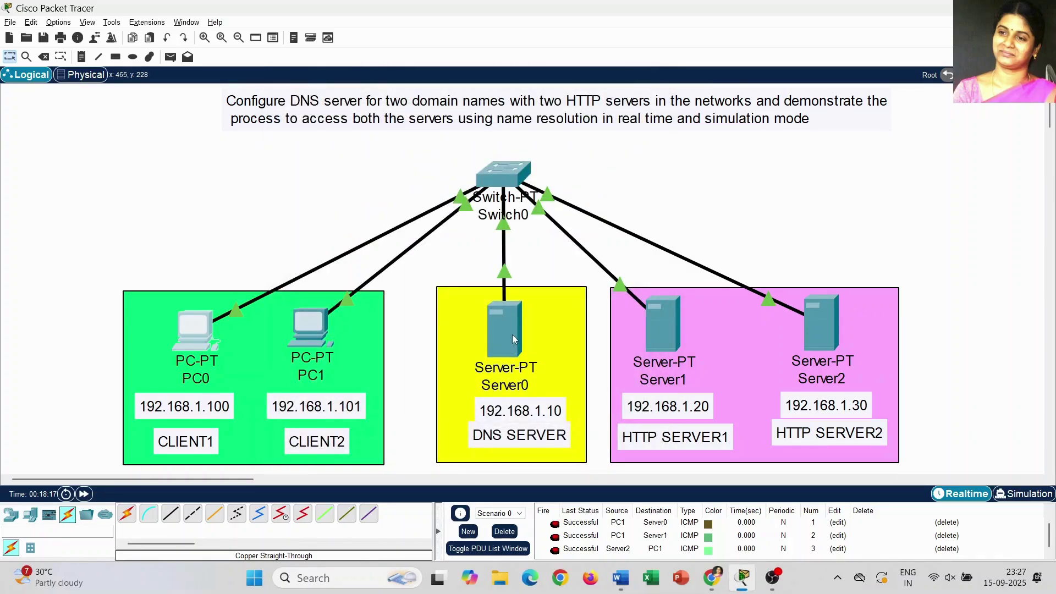
left_click(513, 335)
left_click(483, 117)
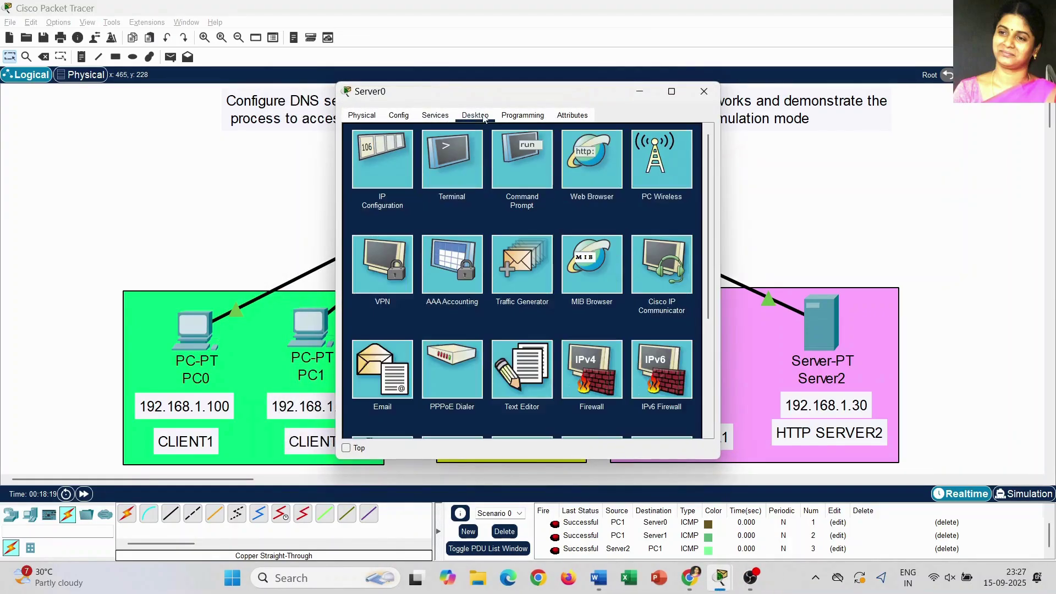
left_click(435, 115)
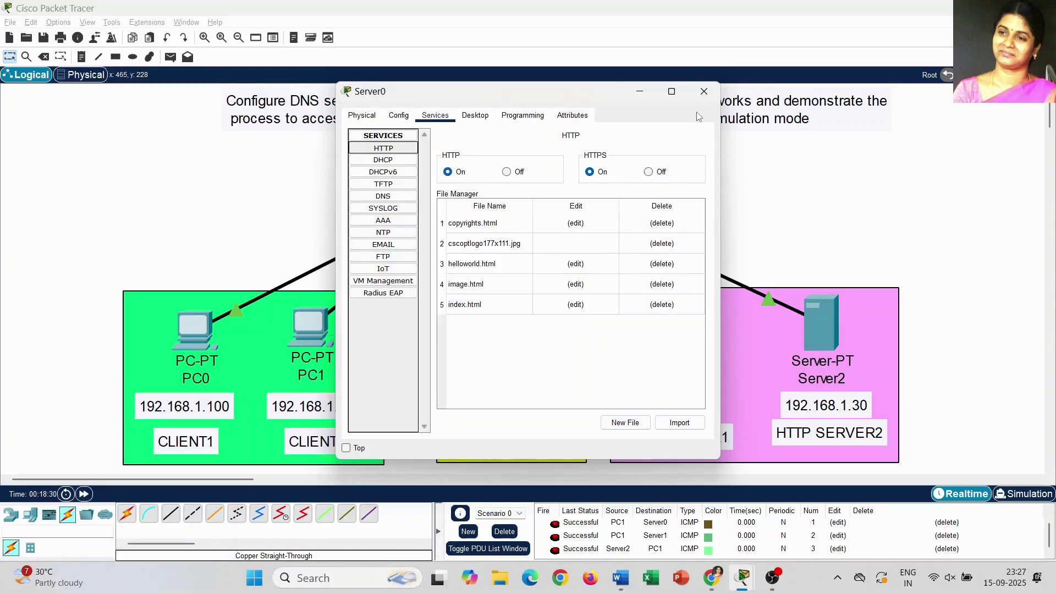
left_click(704, 91)
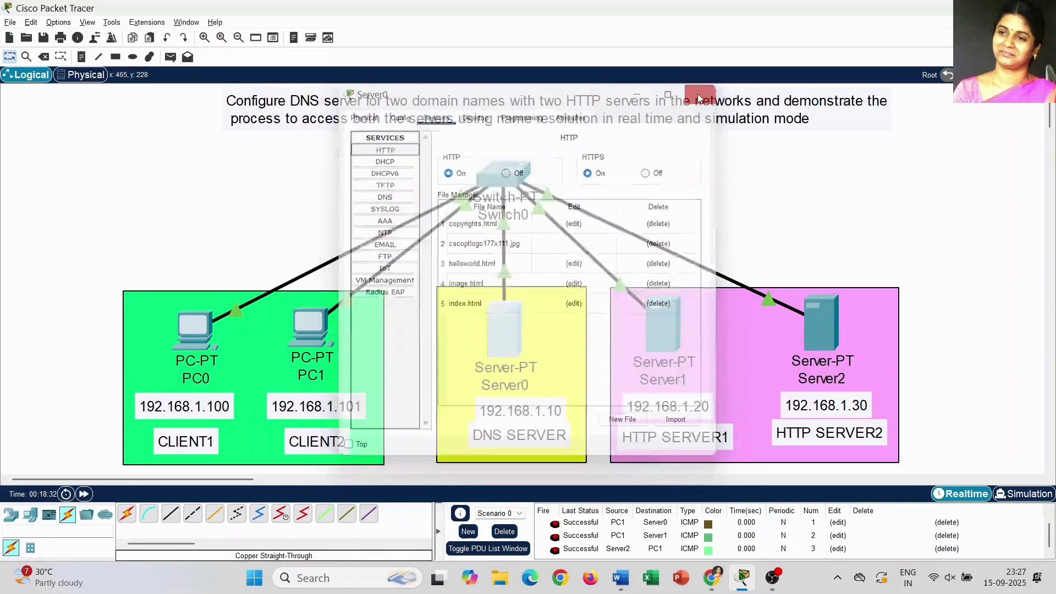
Load HTTP Server2's web page at 192.168.1.30 in PC1's web browser and examine its content
left_click(308, 328)
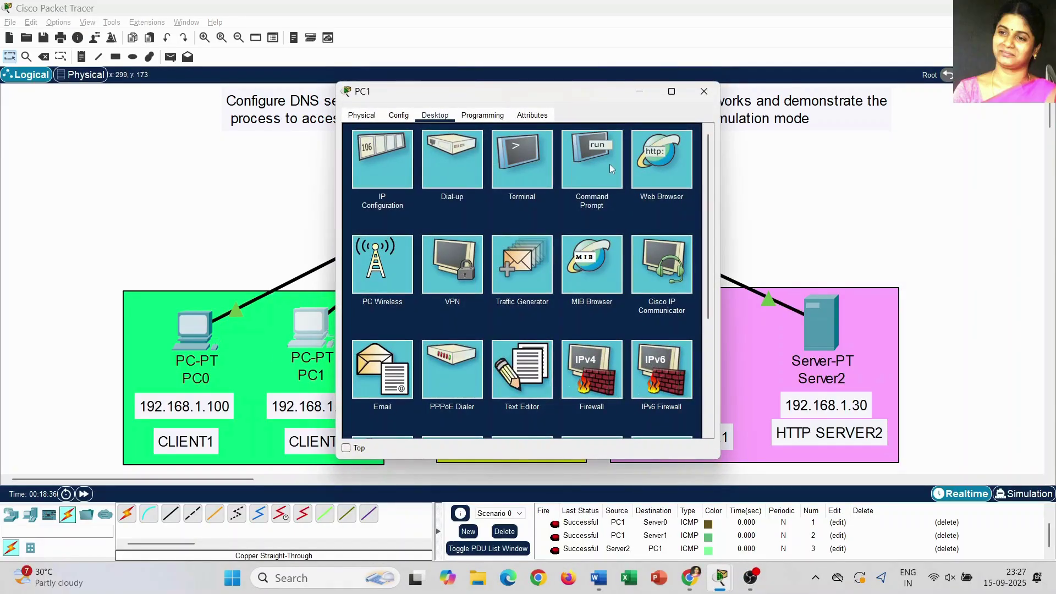
left_click(651, 171)
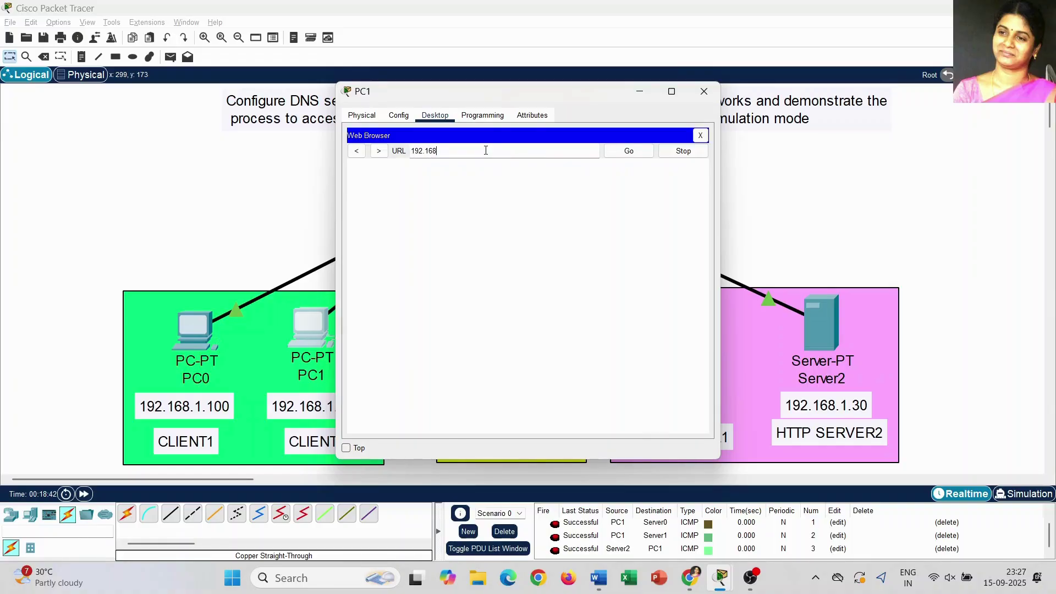
type("192.168.1.30")
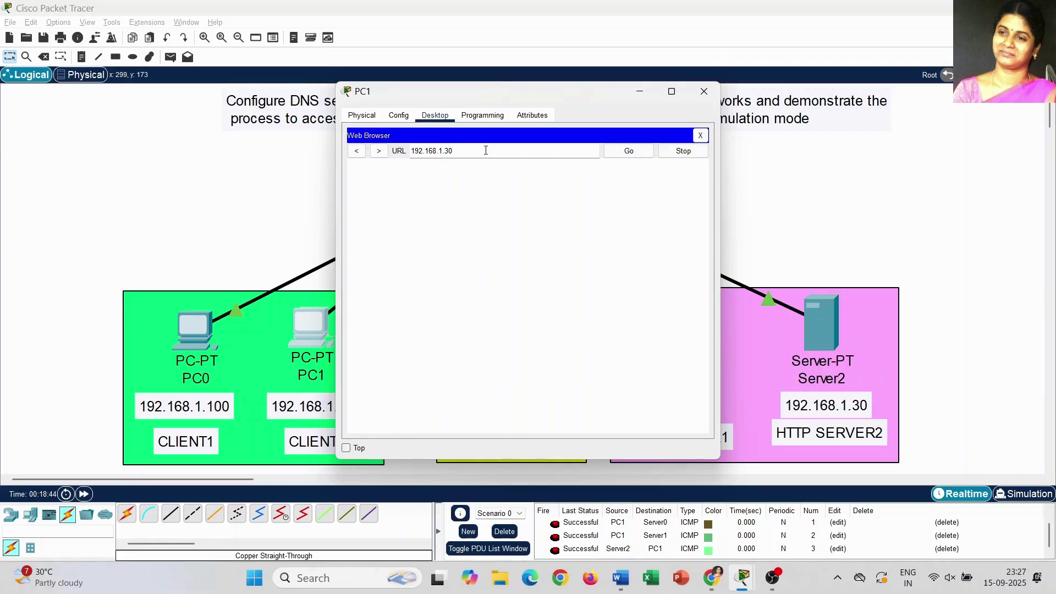
key("Return")
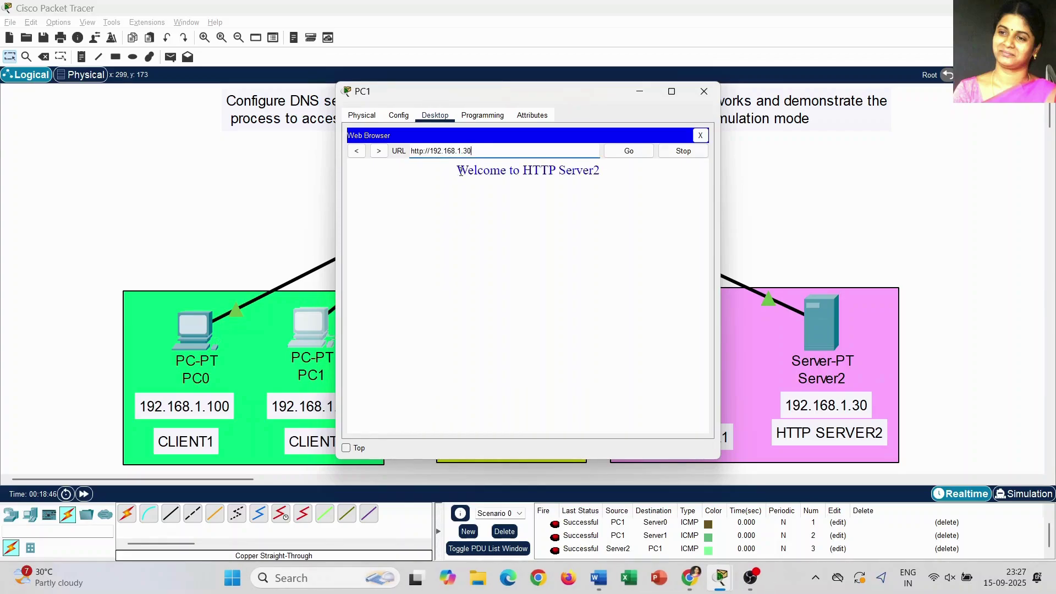
left_click_drag(460, 171, 625, 171)
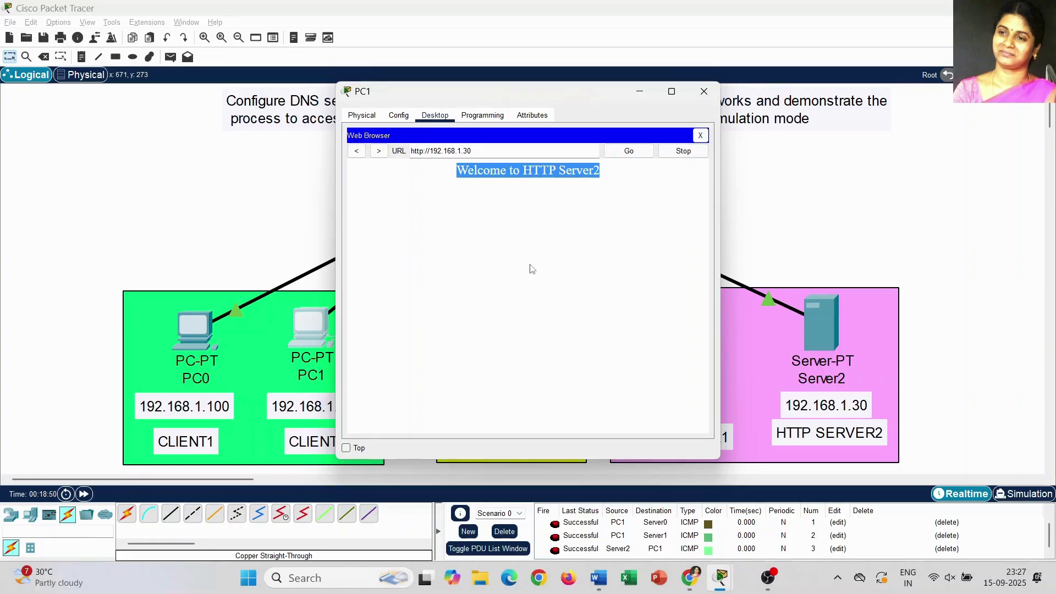
left_click(535, 239)
Try to load the web page by the domain name httpserver1 in PC1's web browser, and close PC1's window
left_click(500, 149)
key("BackSpace")
key("BackSpace")
key("BackSpace")
key("BackSpace")
key("BackSpace")
key("BackSpace")
key("BackSpace")
key("BackSpace")
key("BackSpace")
key("BackSpace")
key("BackSpace")
key("BackSpace")
key("BackSpace")
key("BackSpace")
key("BackSpace")
key("BackSpace")
key("BackSpace")
key("BackSpace")
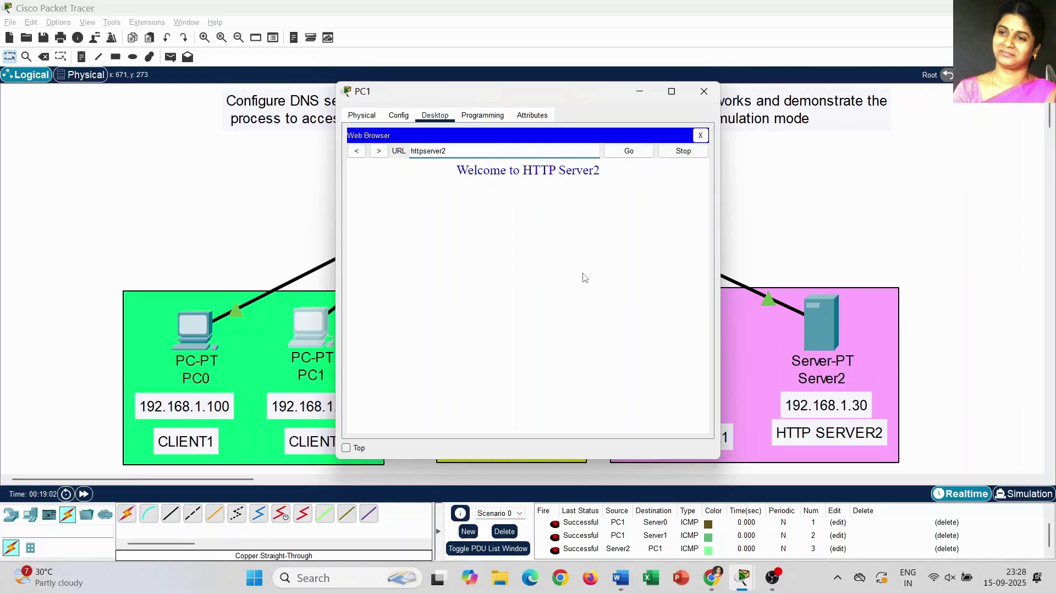
key("BackSpace")
type("1")
key("Return")
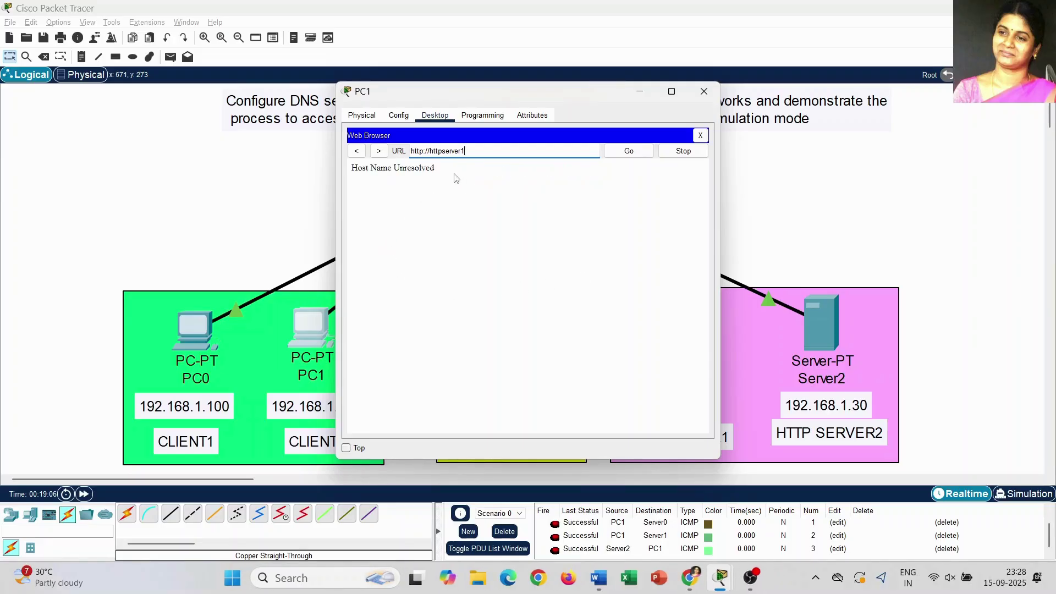
left_click(411, 165)
left_click_drag(411, 165, 347, 168)
left_click(407, 248)
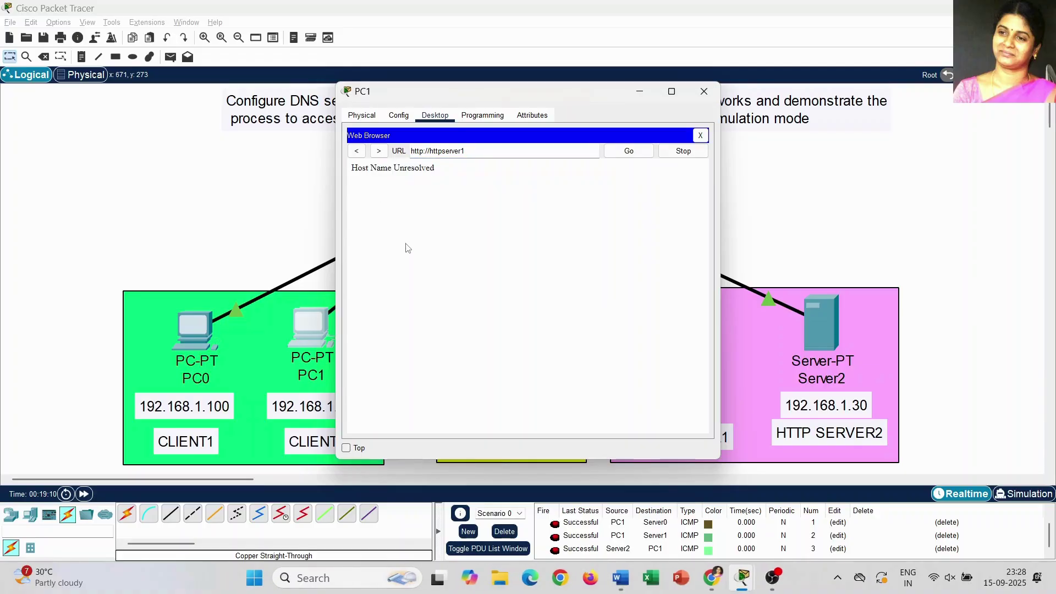
left_click(705, 92)
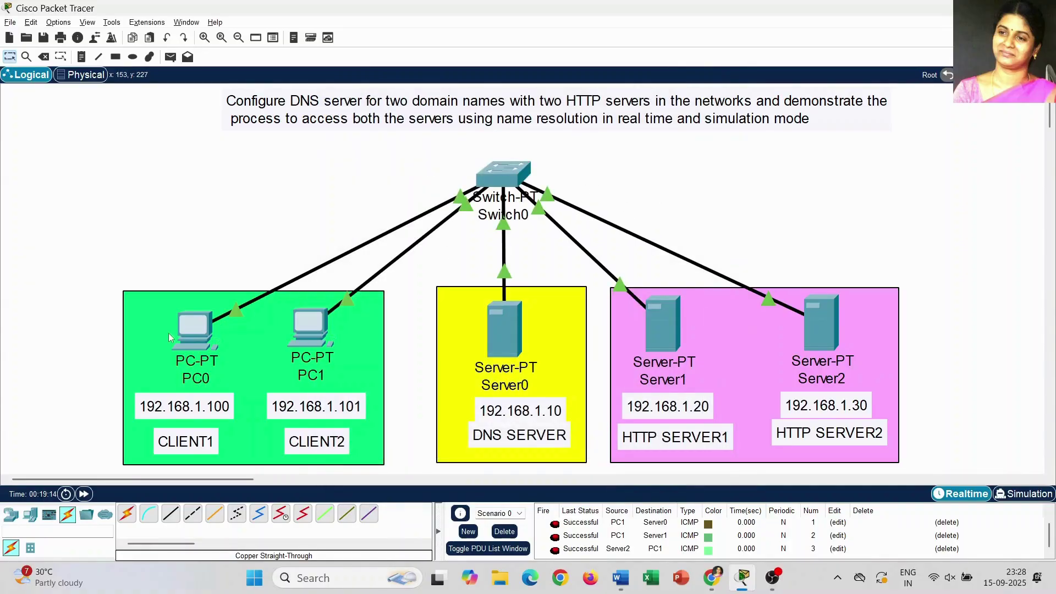
Set the DNS server address in PC0's IP configuration to 192.168.1.10 and close its window
left_click(195, 338)
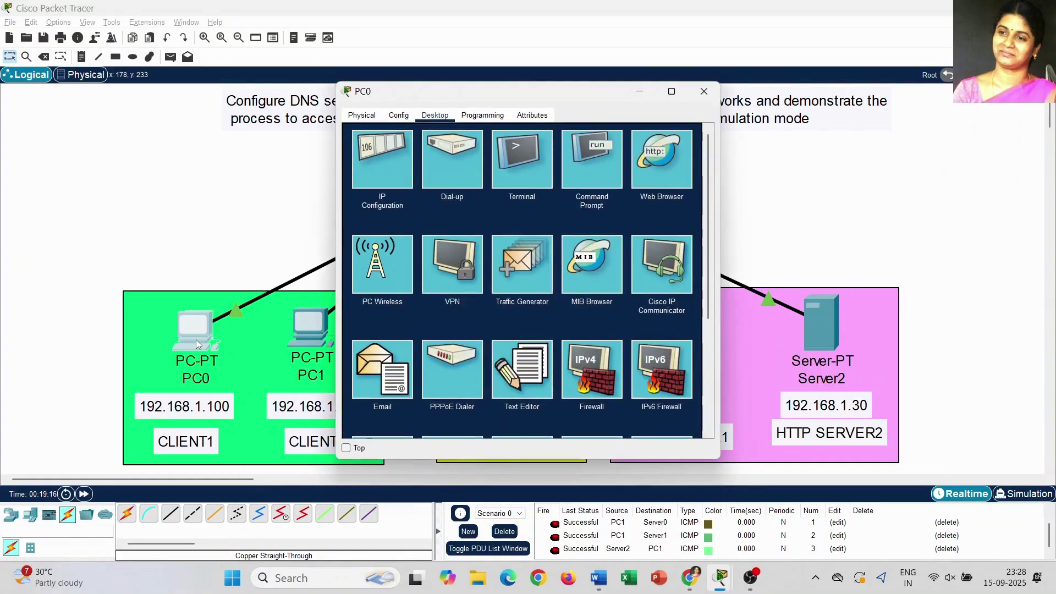
left_click(376, 158)
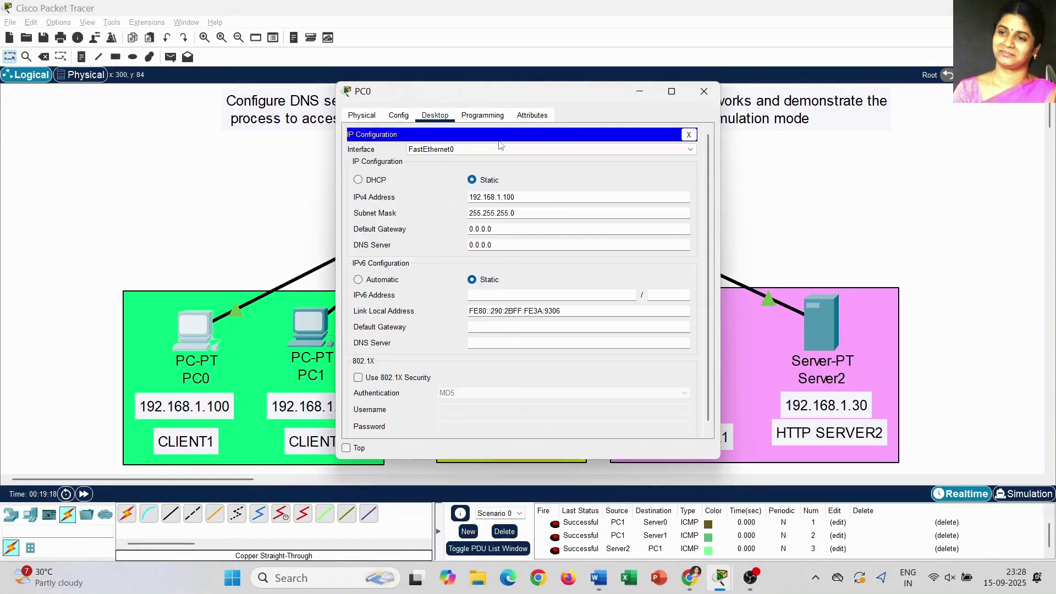
left_click_drag(576, 93, 833, 106)
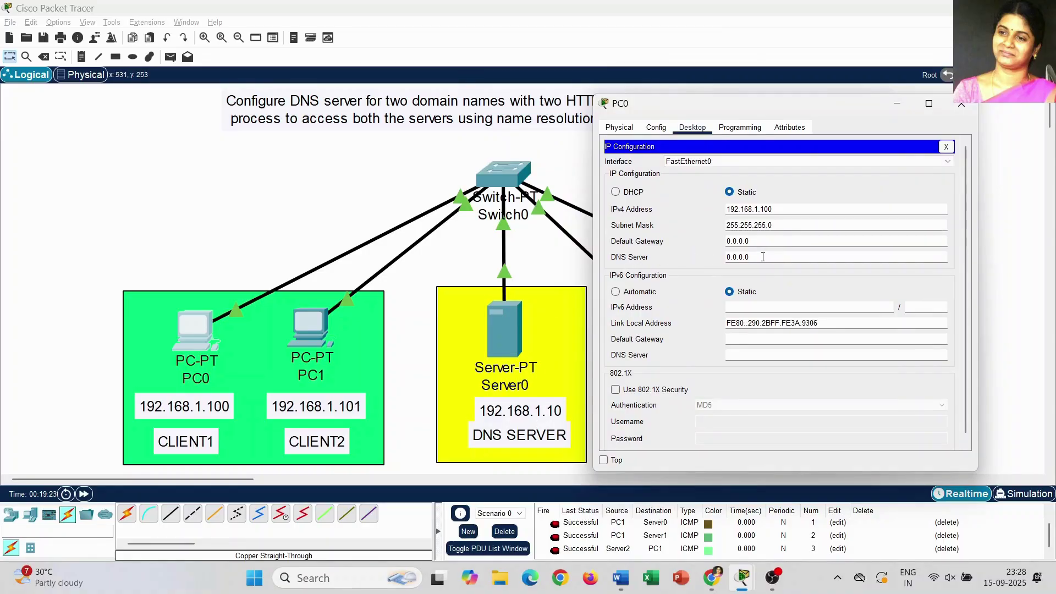
key("BackSpace")
key("BackSpace")
key("BackSpace")
key("BackSpace")
key("BackSpace")
key("BackSpace")
type("192.168.1.10")
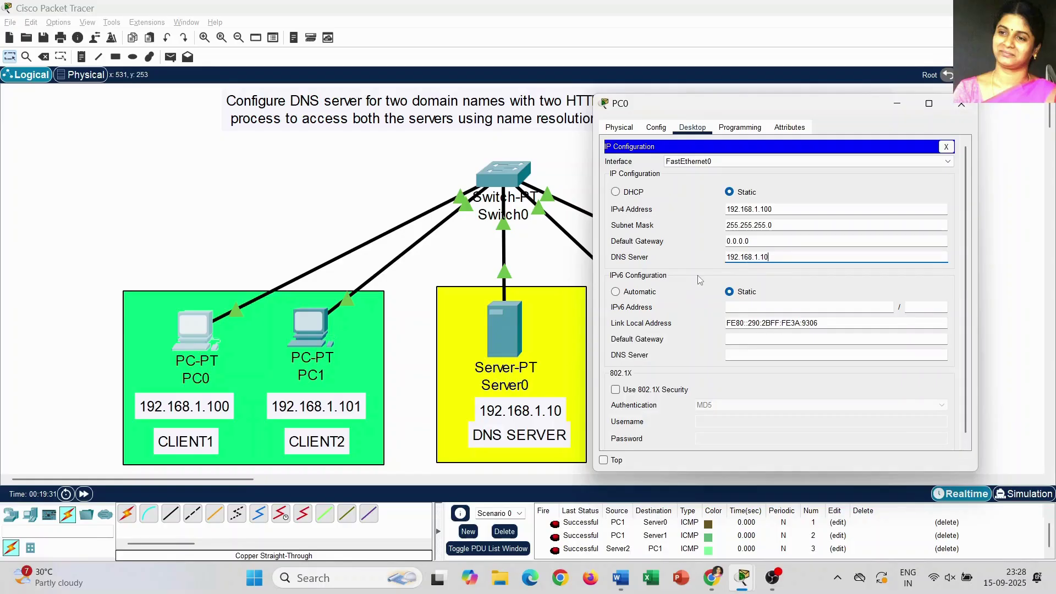
left_click(953, 101)
Set the DNS server address in PC1's IP configuration to 192.168.1.10 and close its window
left_click(315, 327)
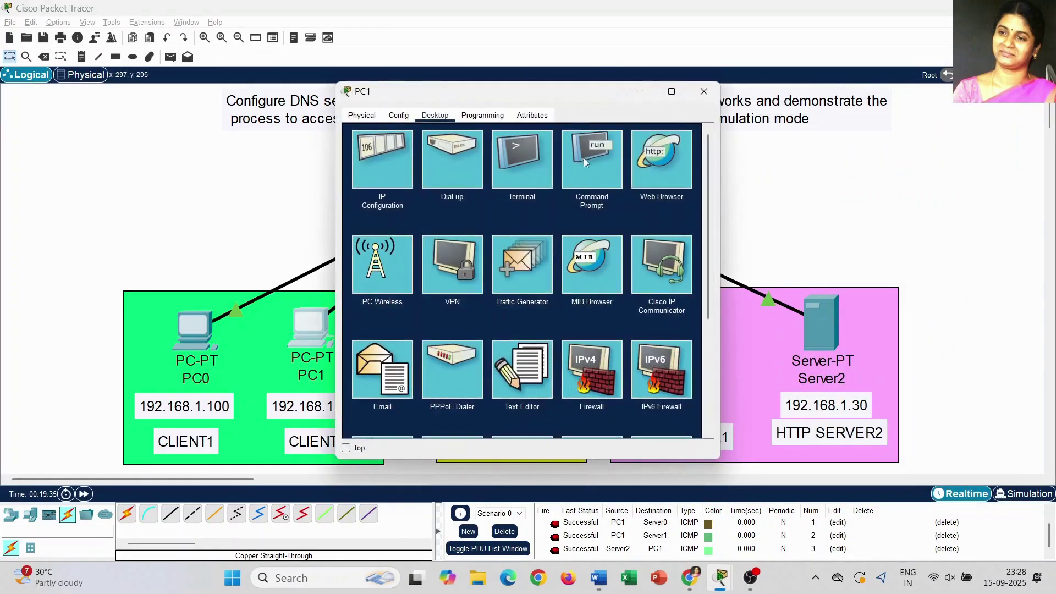
left_click_drag(547, 97, 829, 119)
left_click(663, 194)
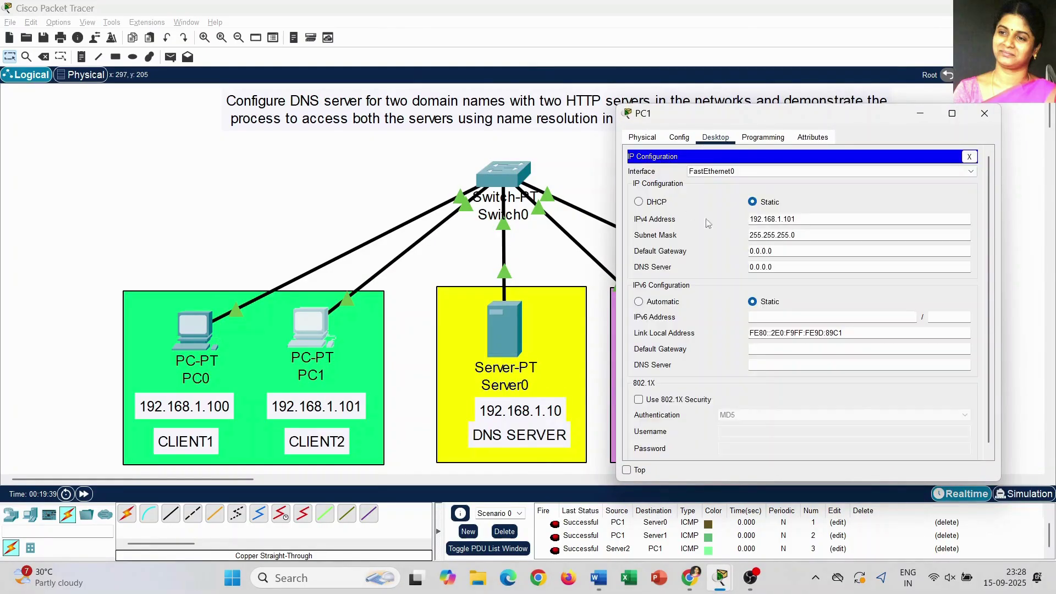
left_click(783, 267)
key("BackSpace")
key("BackSpace")
key("BackSpace")
key("BackSpace")
key("BackSpace")
key("BackSpace")
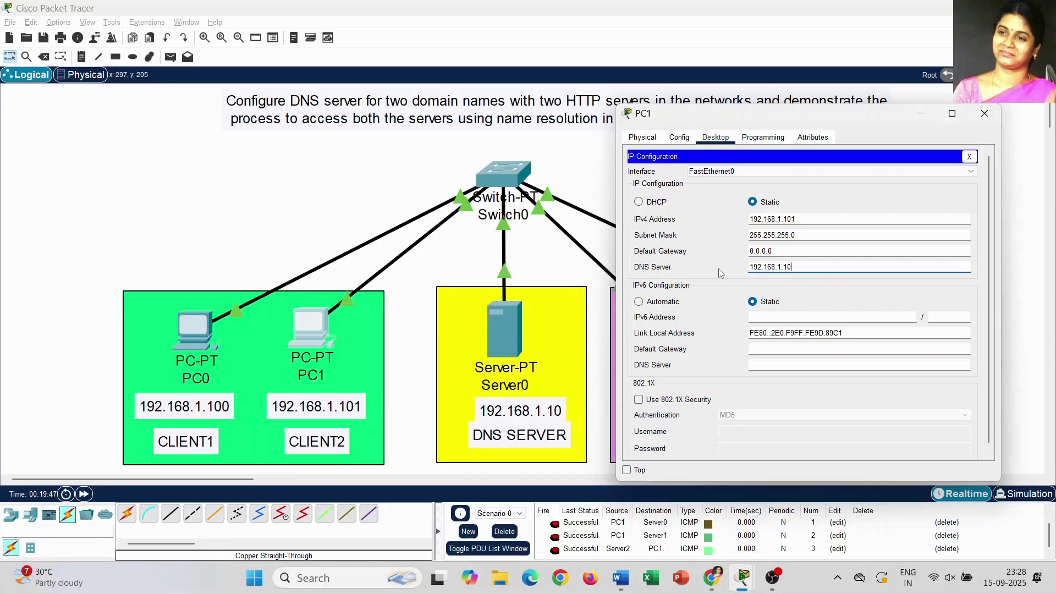
left_click(985, 113)
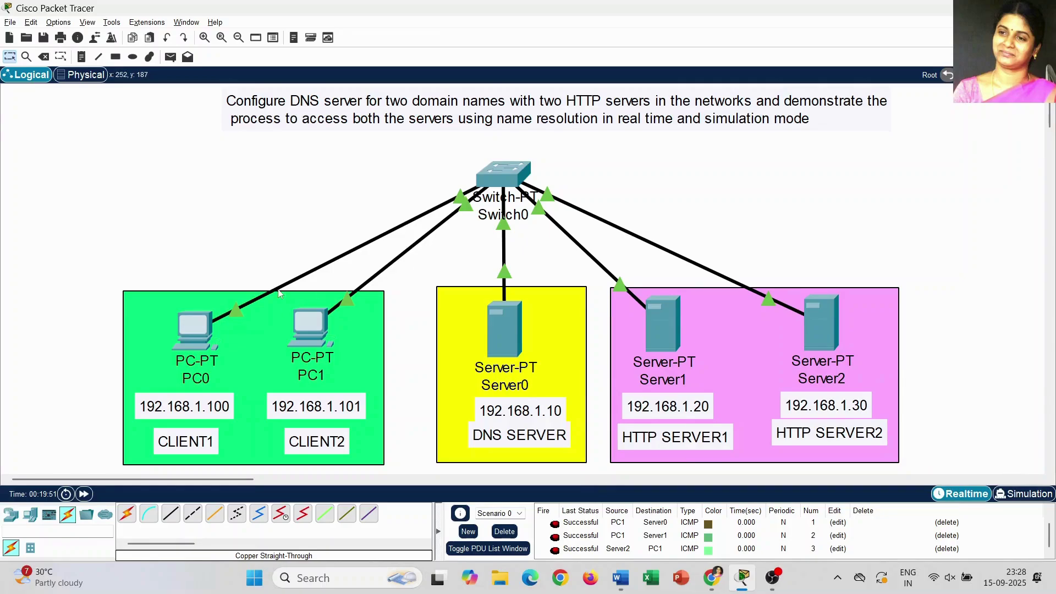
Load the web page by the domain name httpserver1 in PC0's web browser and examine its content
left_click(187, 335)
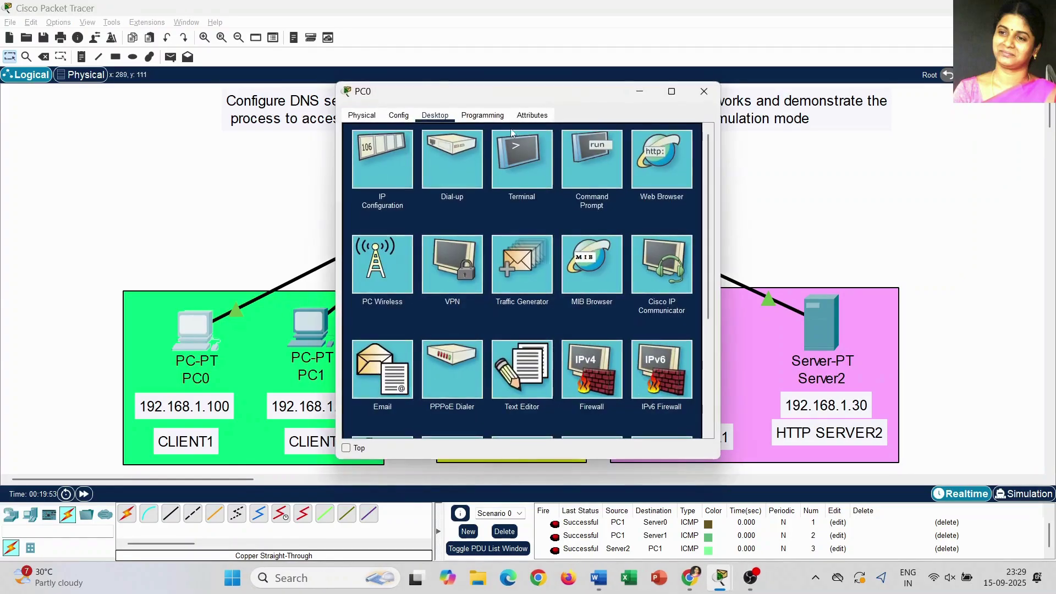
left_click(662, 166)
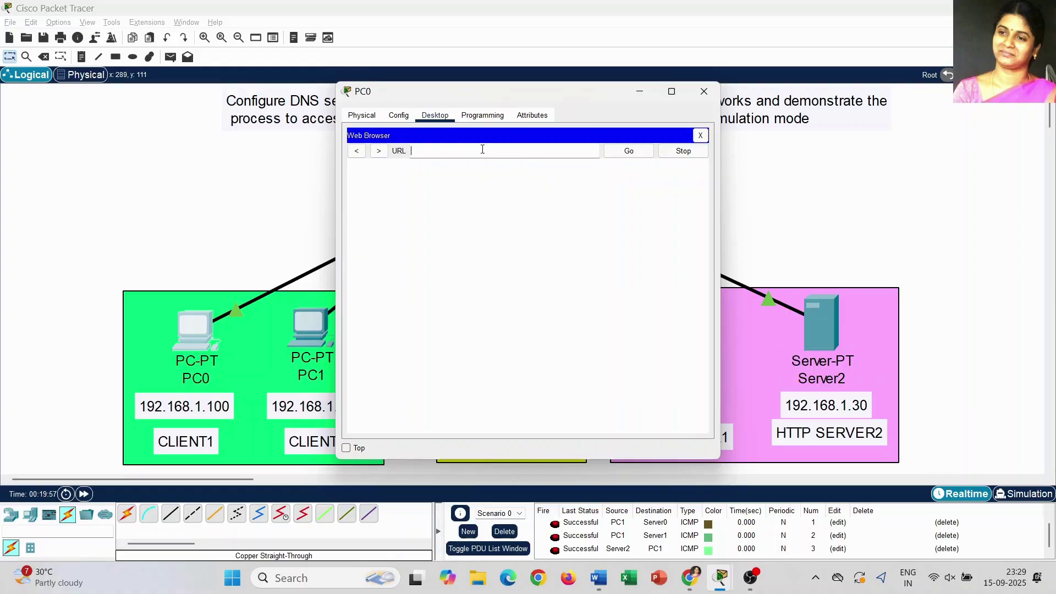
type("httpserver1")
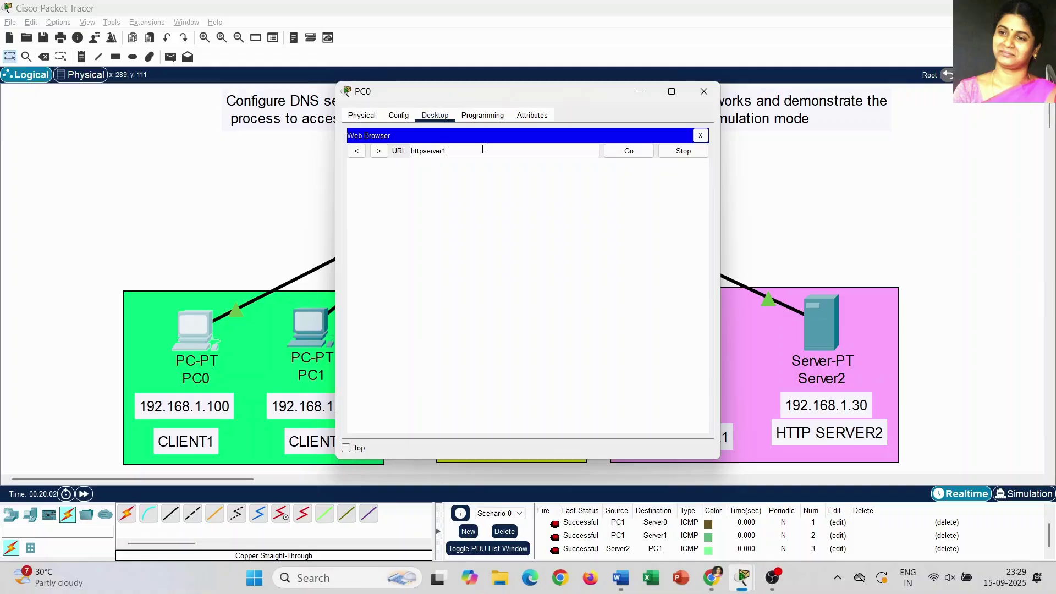
key("Return")
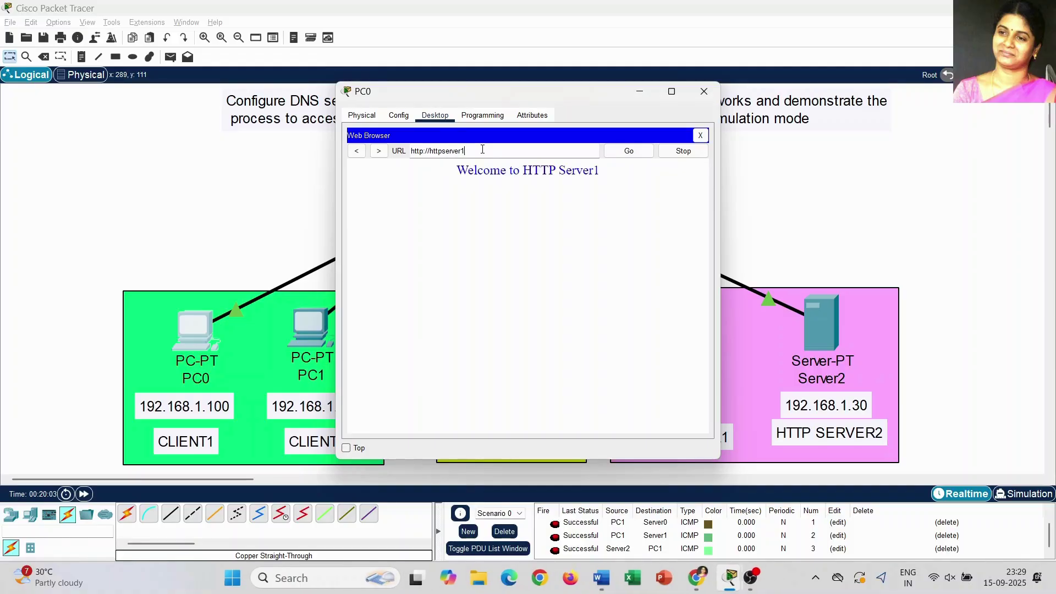
left_click_drag(452, 174, 620, 180)
left_click(621, 180)
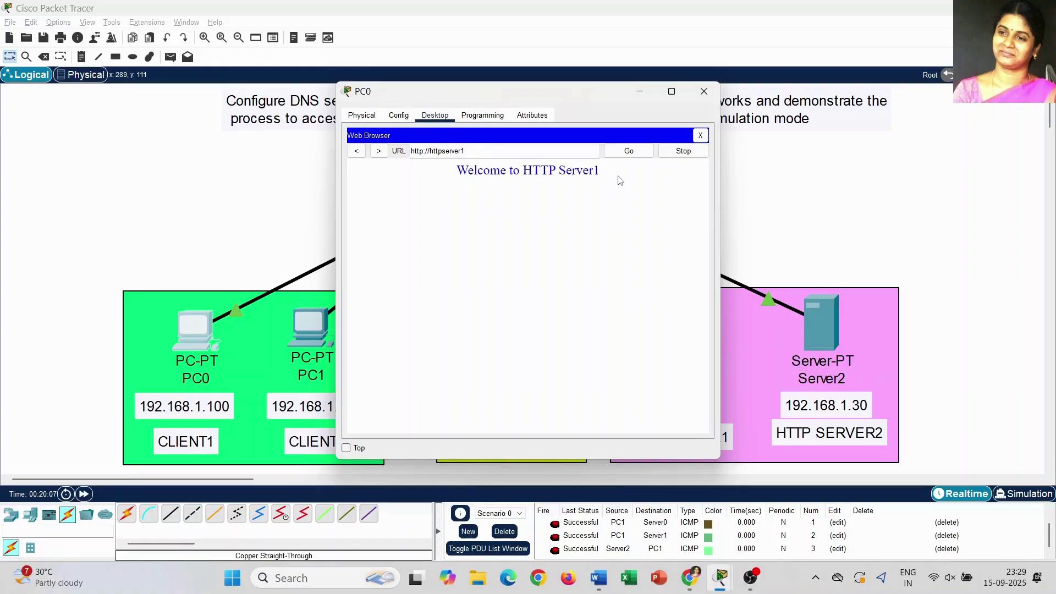
Load the web page by the domain name httpserver2 in PC0's web browser, examine it and close the window
left_click(476, 150)
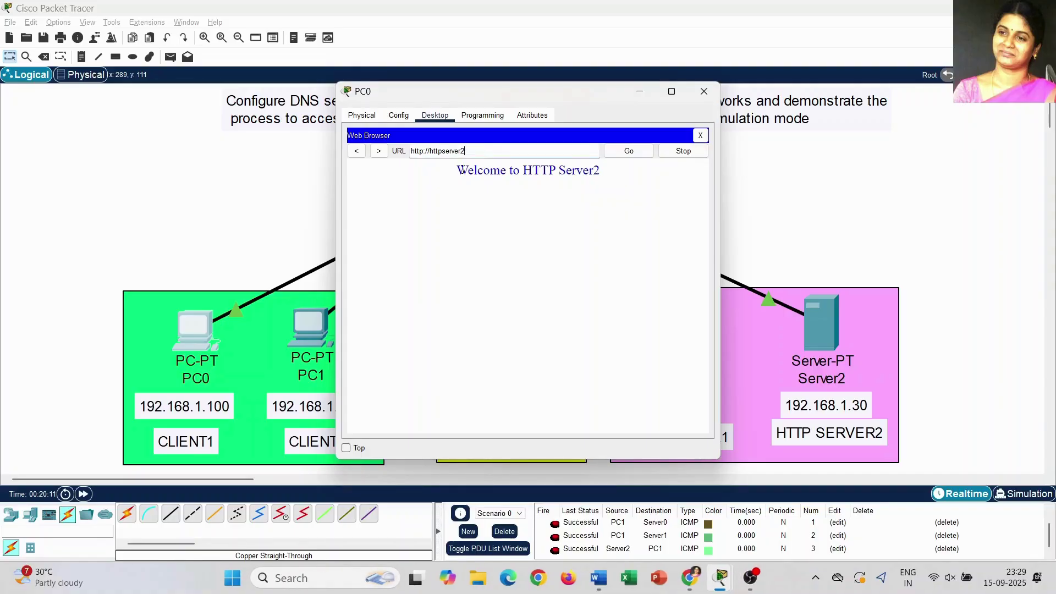
left_click_drag(454, 171, 624, 177)
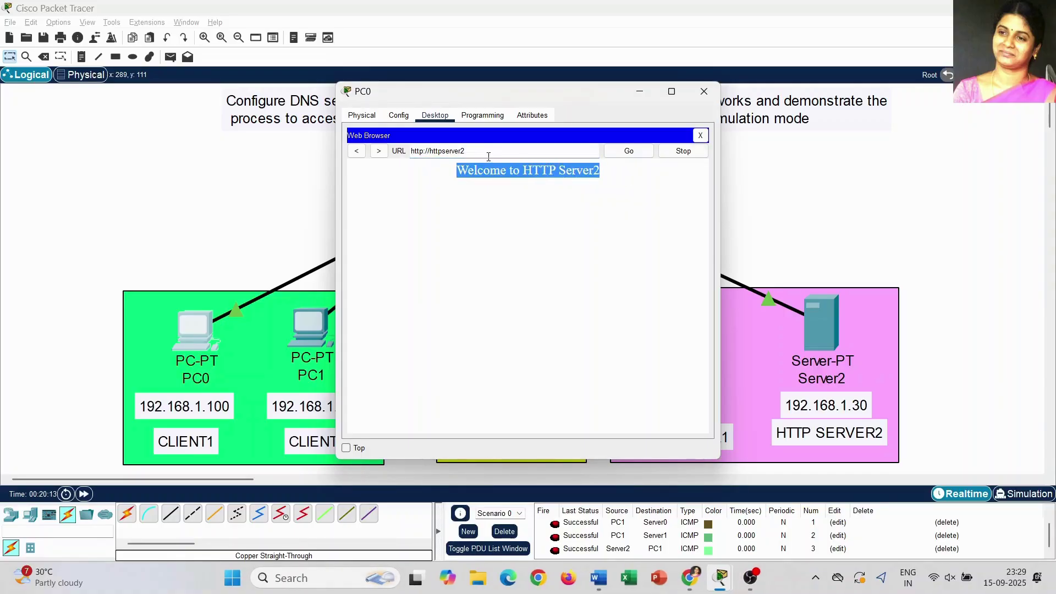
left_click(471, 150)
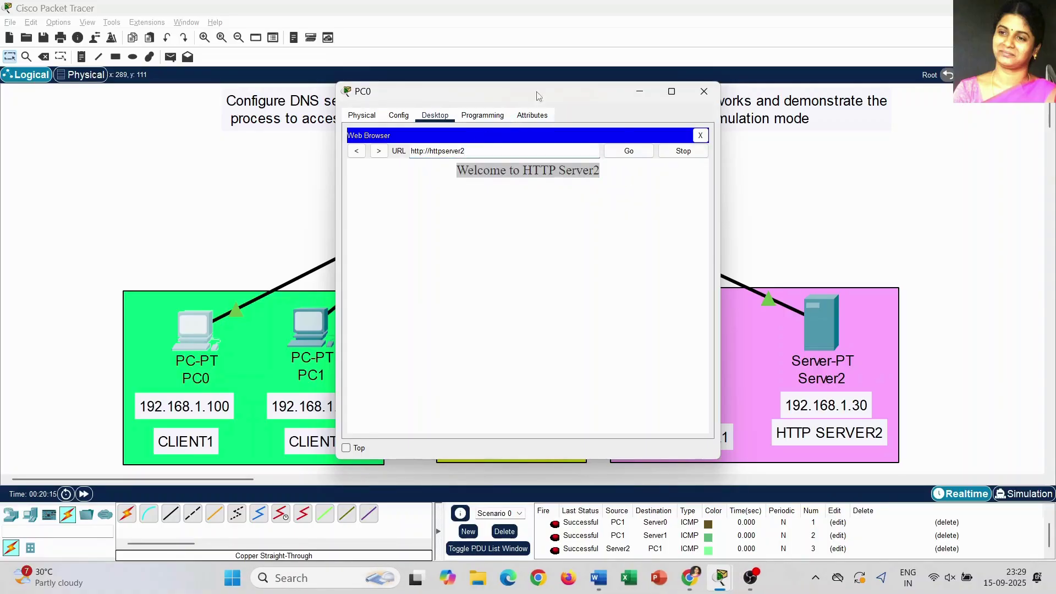
left_click_drag(564, 92, 771, 90)
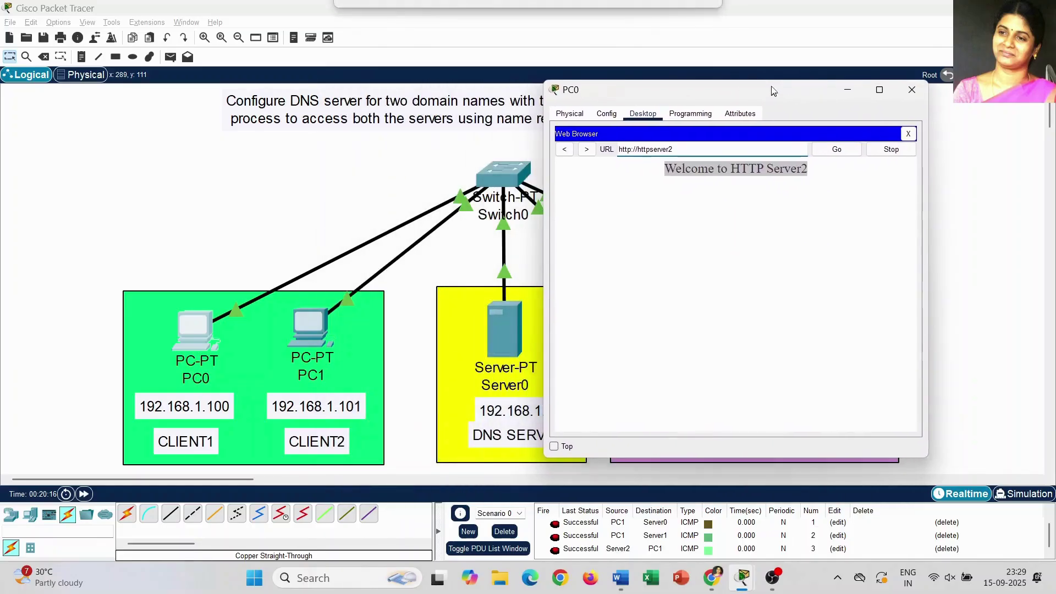
left_click(751, 216)
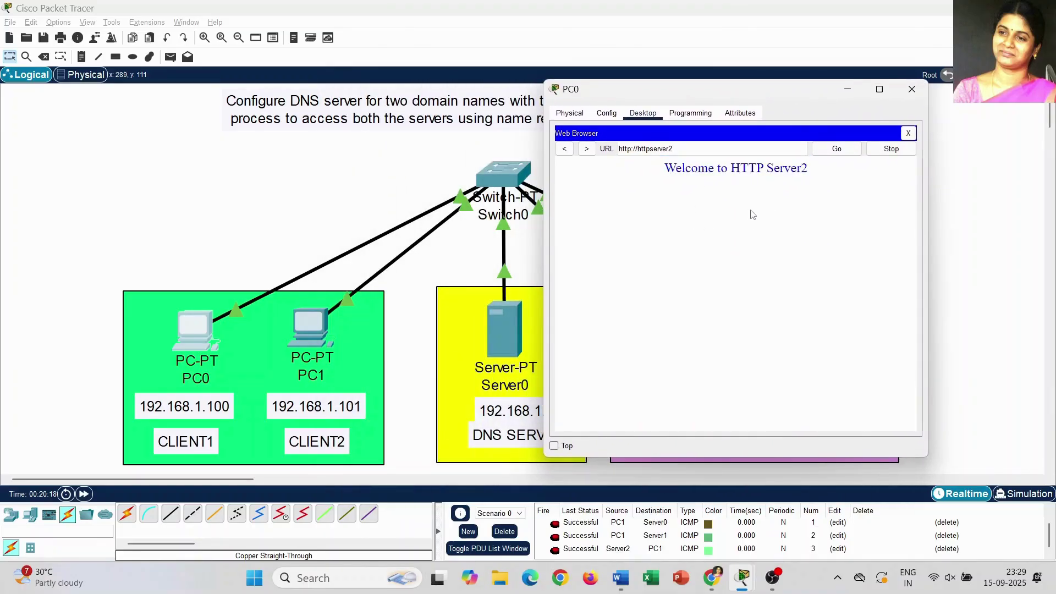
left_click(913, 90)
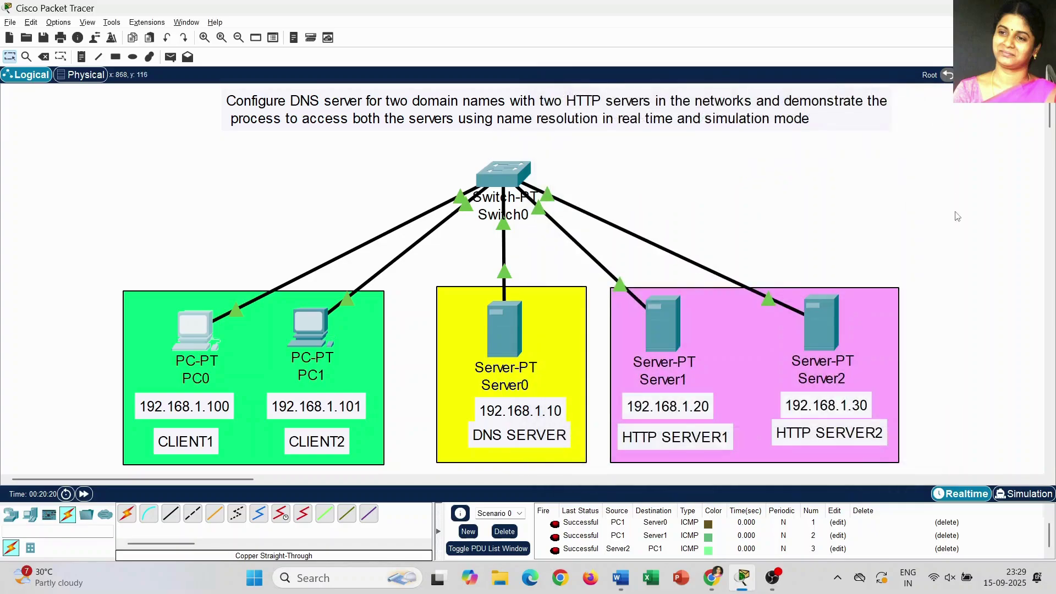